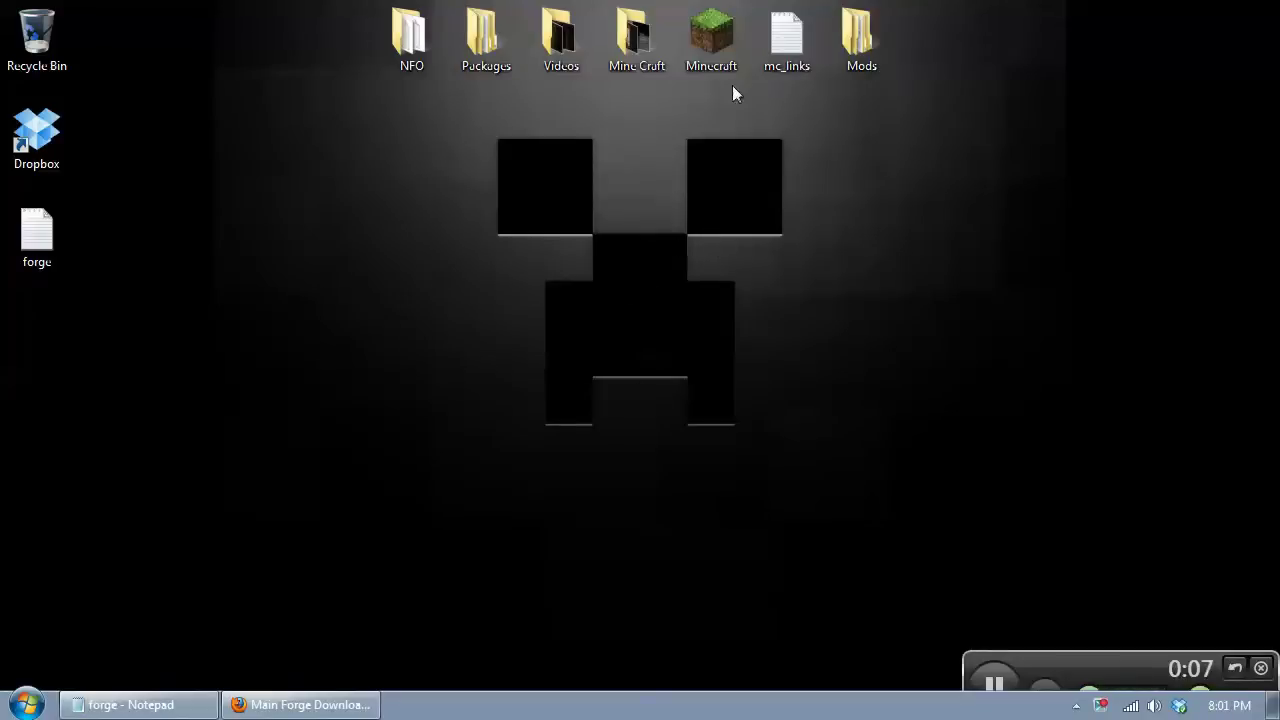
Step: Launch Minecraft and check the launcher options for the force update setting
double_click(719, 37)
left_click(703, 374)
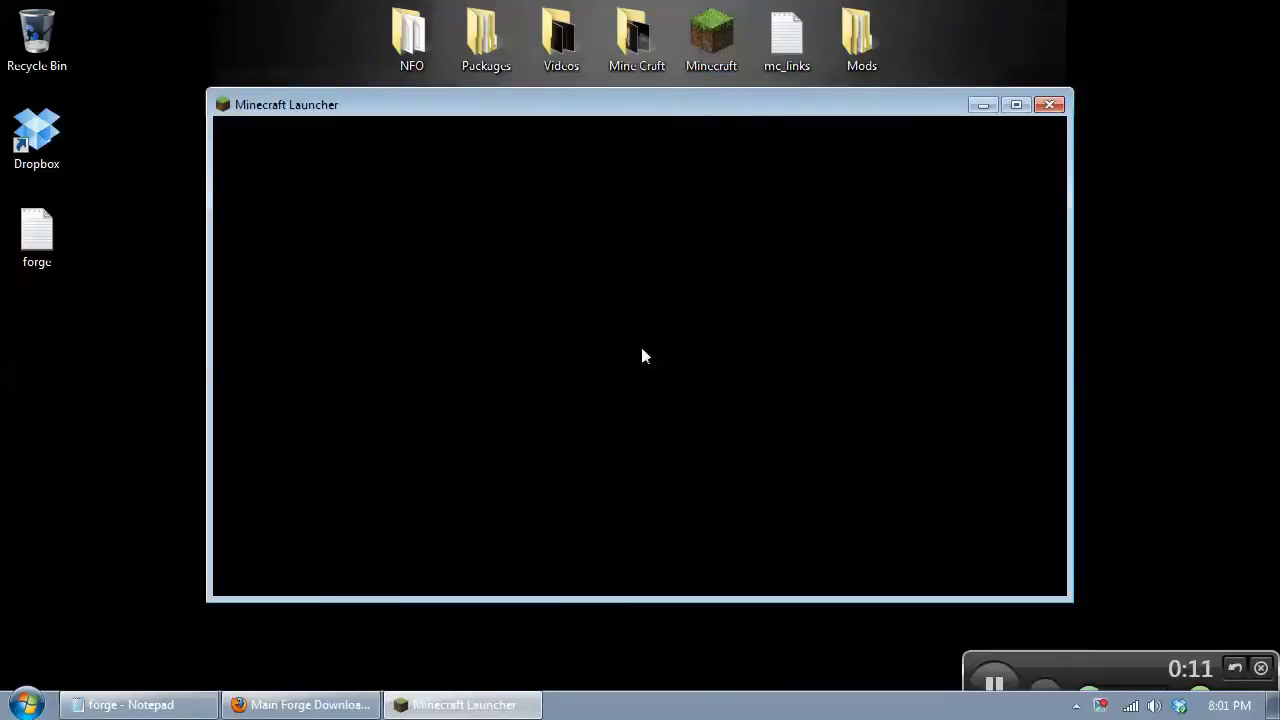
left_click_drag(670, 117, 677, 109)
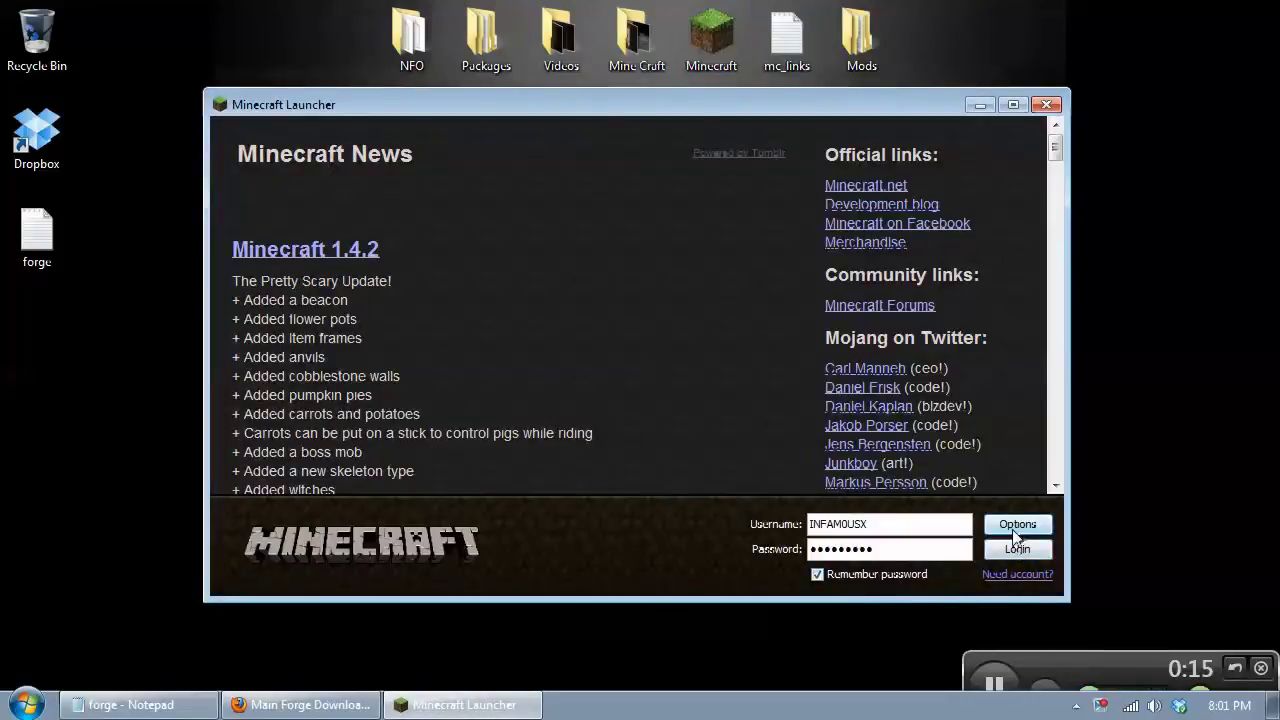
left_click(1016, 526)
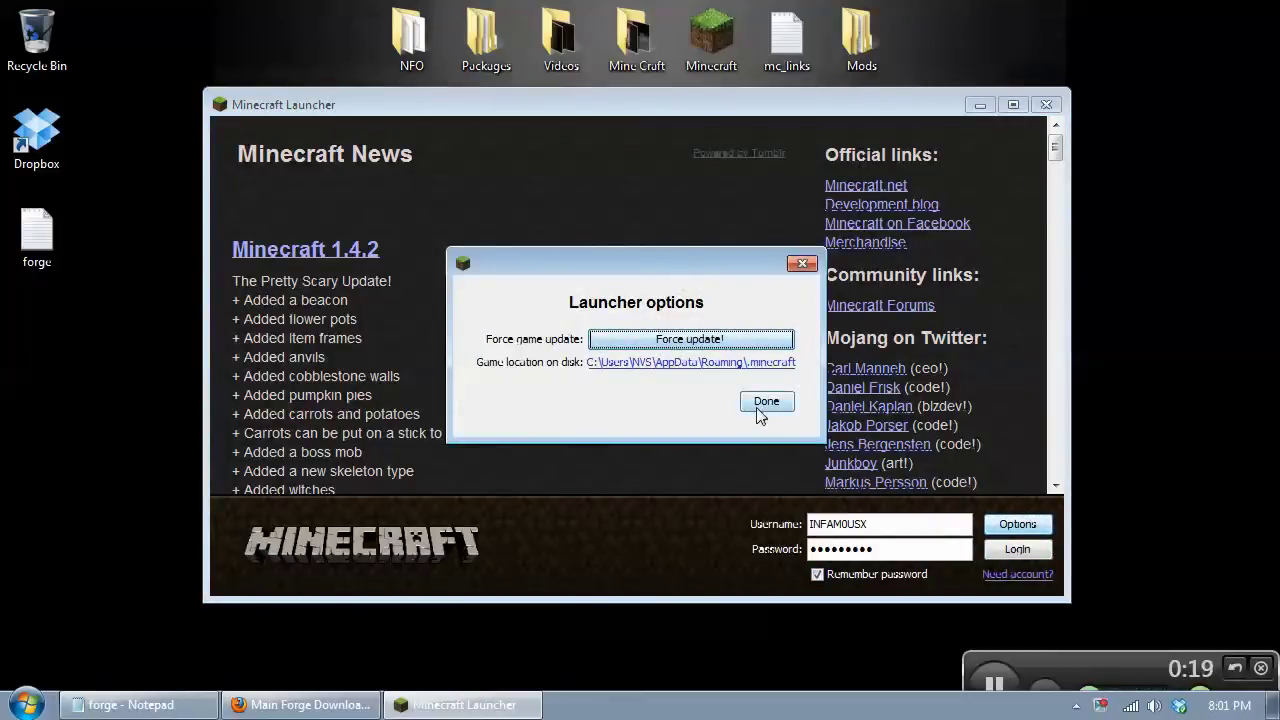
left_click(802, 265)
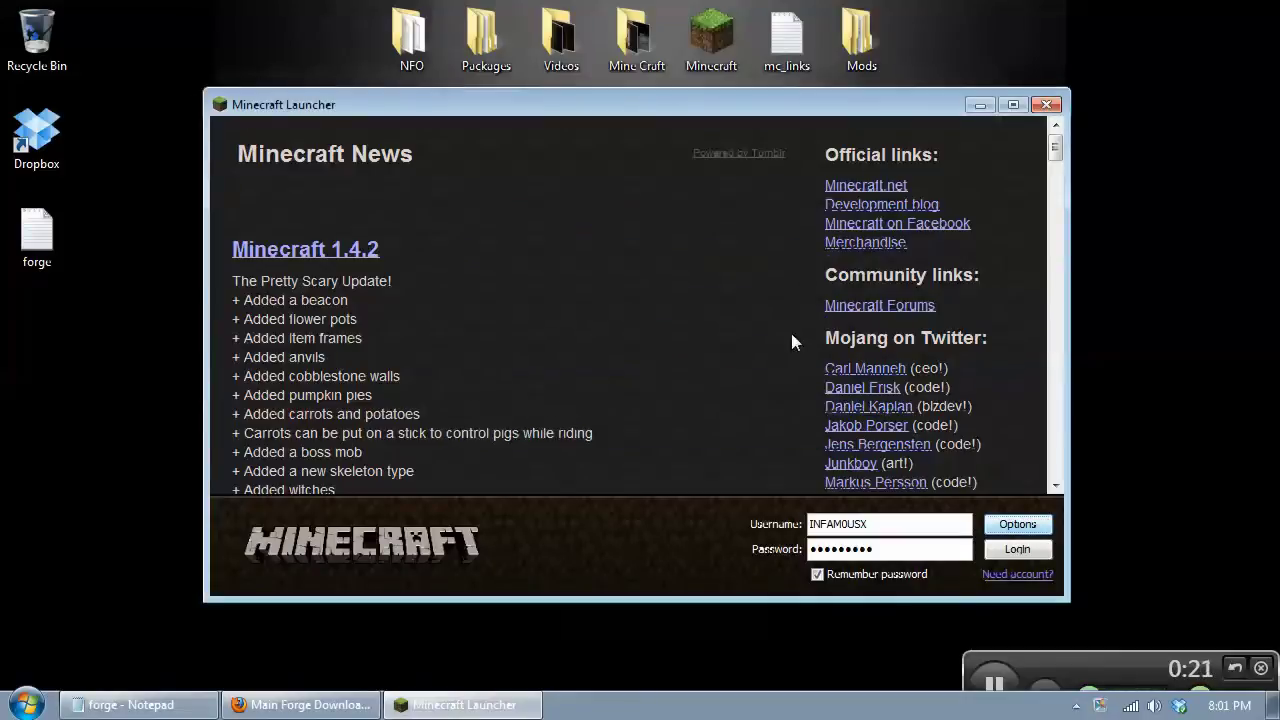
Step: Log in with the remembered account to load the game, and close Minecraft at its title screen
left_click(1022, 550)
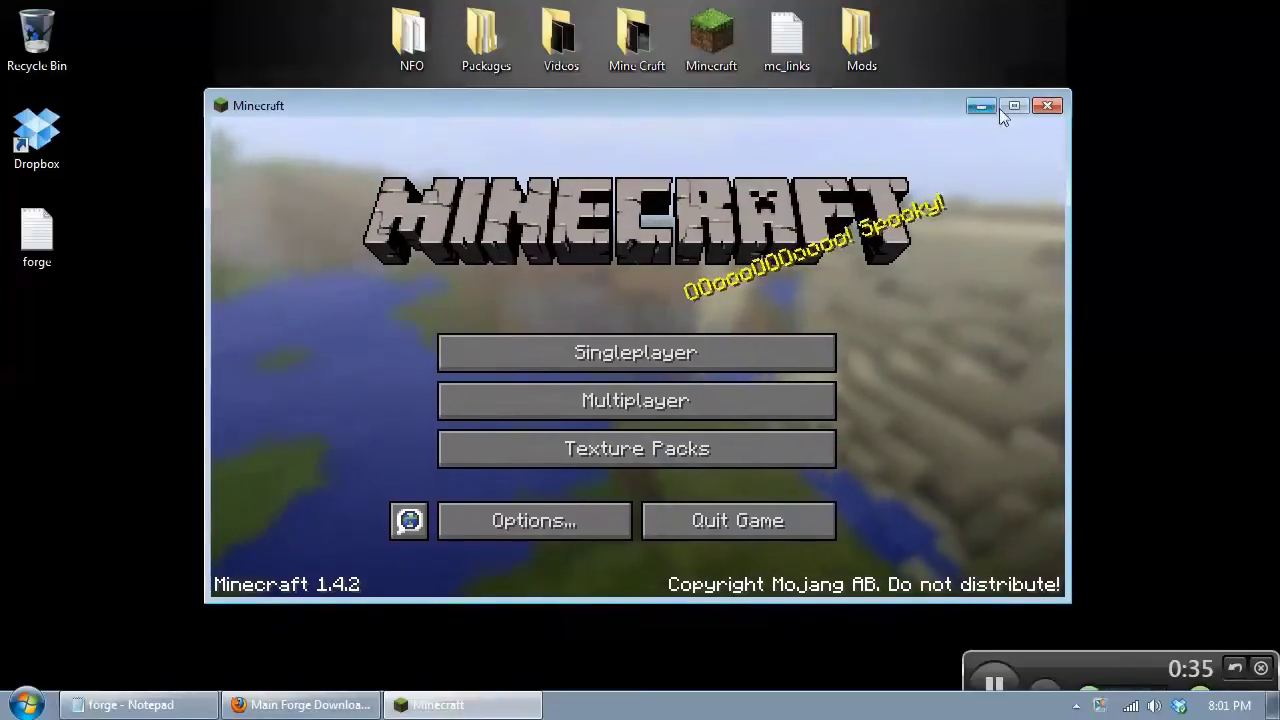
left_click(1046, 106)
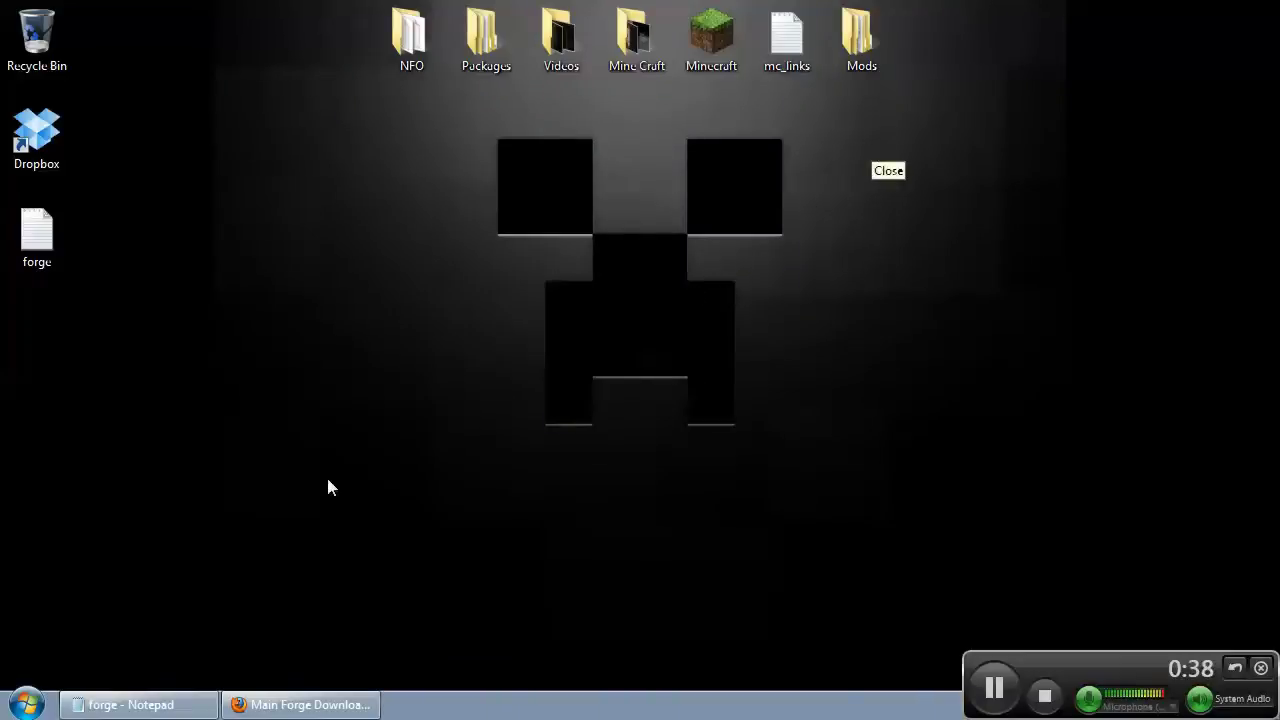
Step: Search for %appdata% and open the Roaming folder
left_click(44, 693)
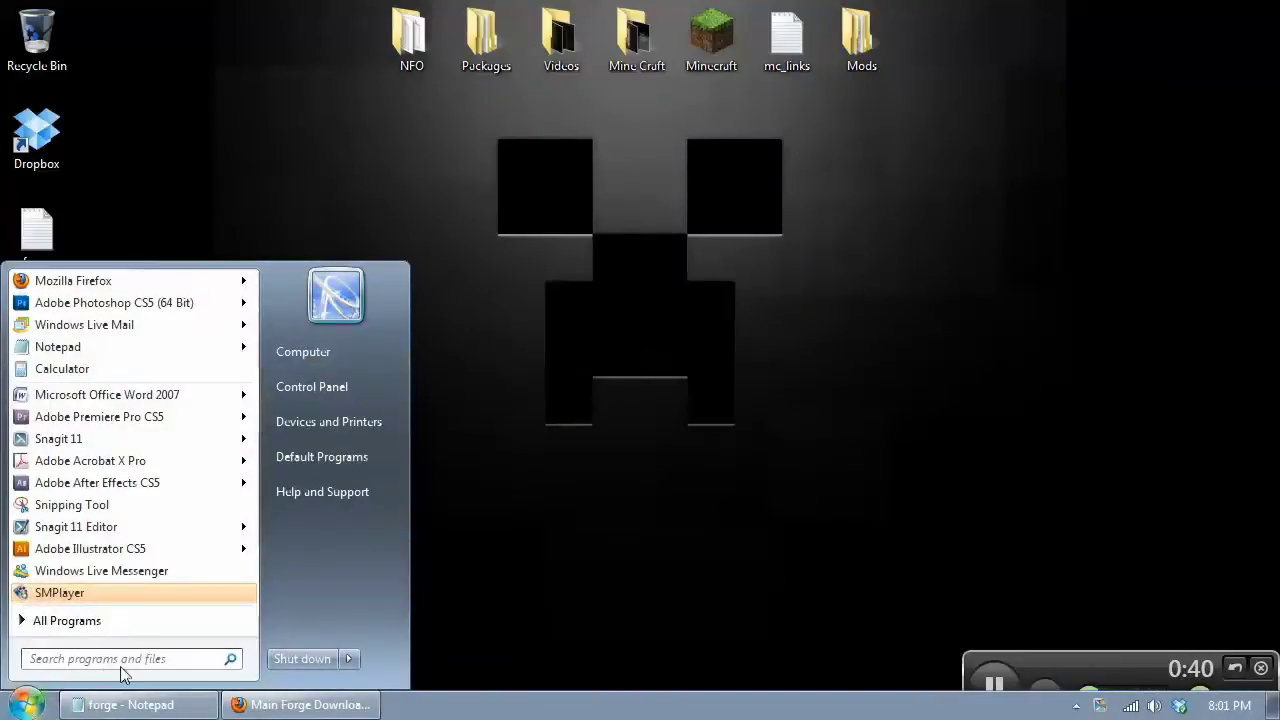
left_click(73, 659)
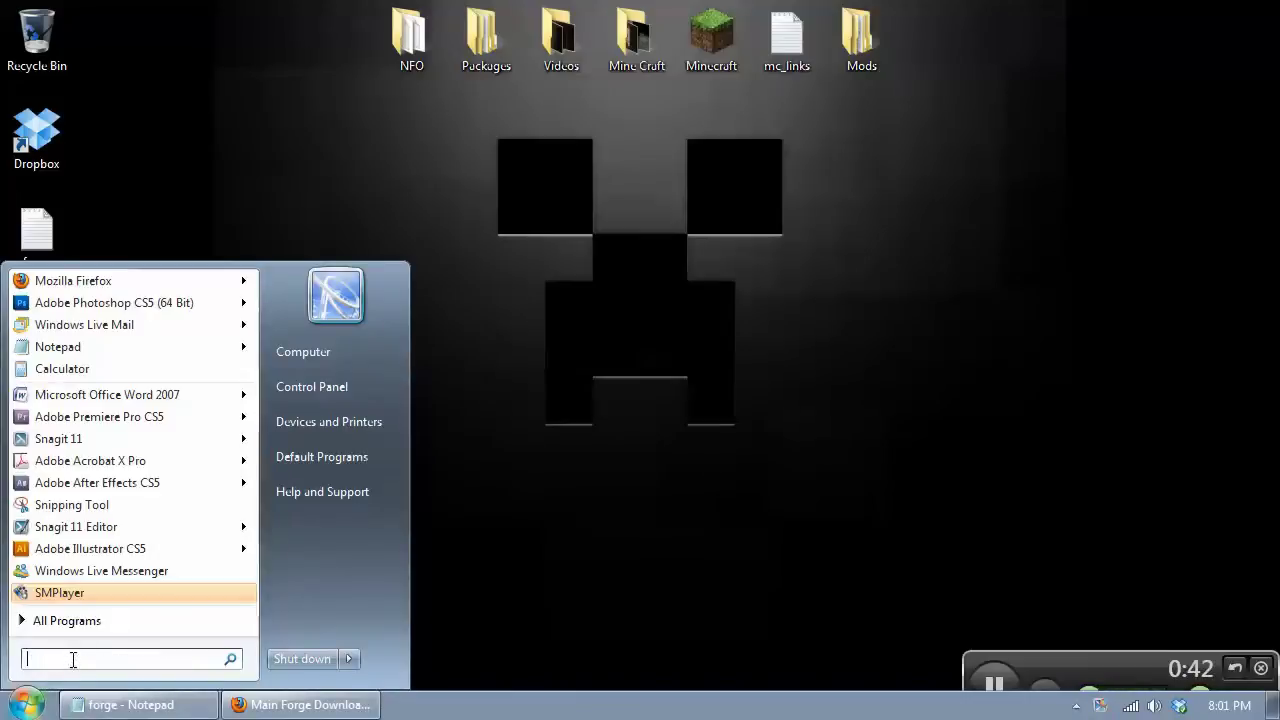
type("%ap")
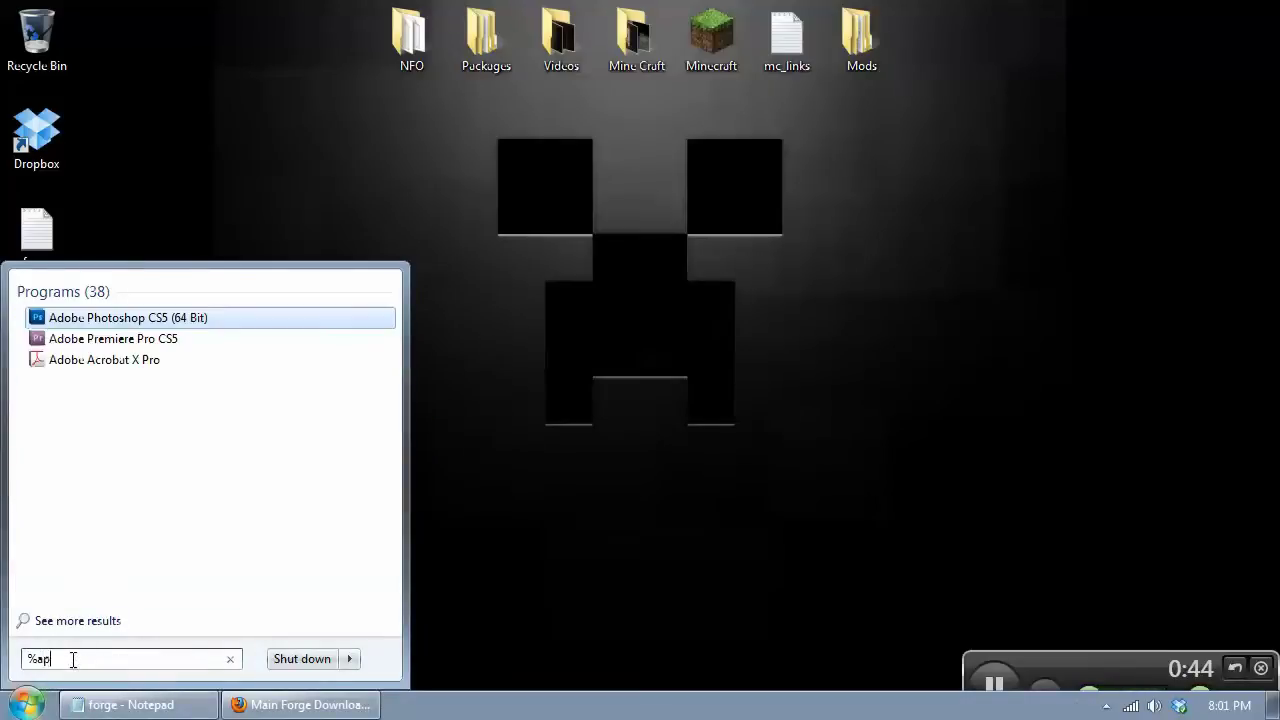
type("pda")
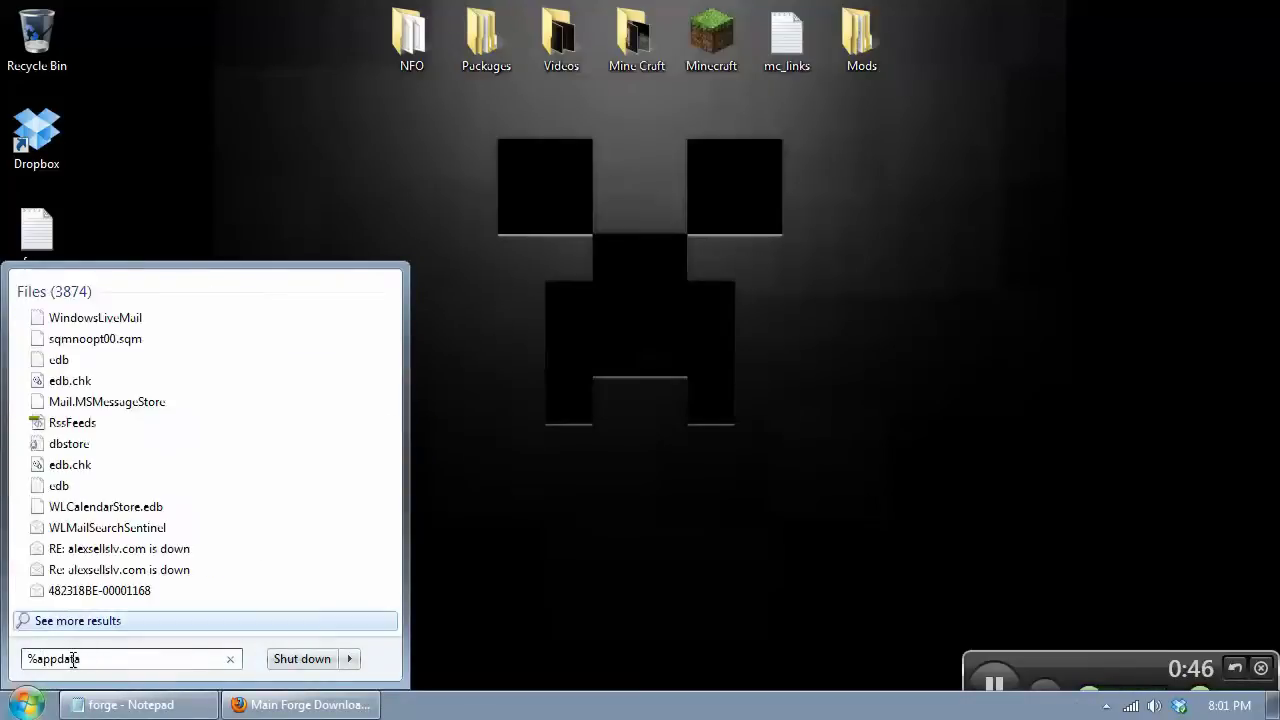
type("ta%")
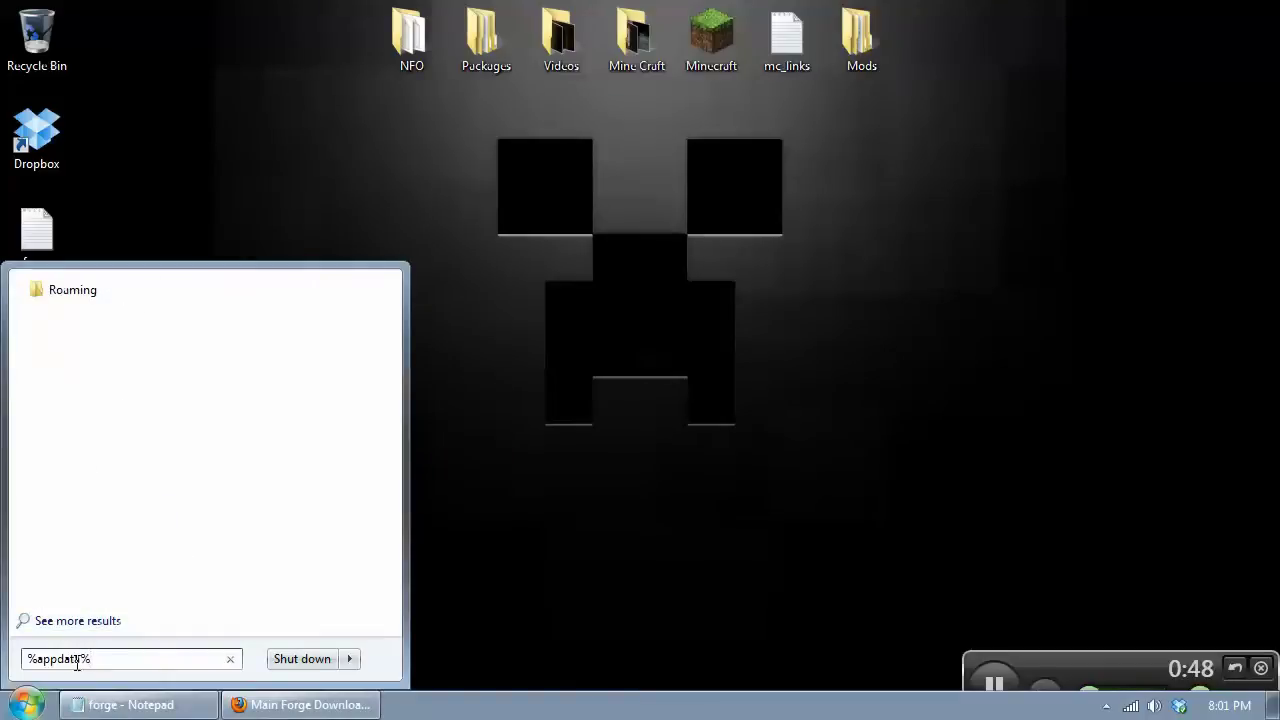
left_click(76, 294)
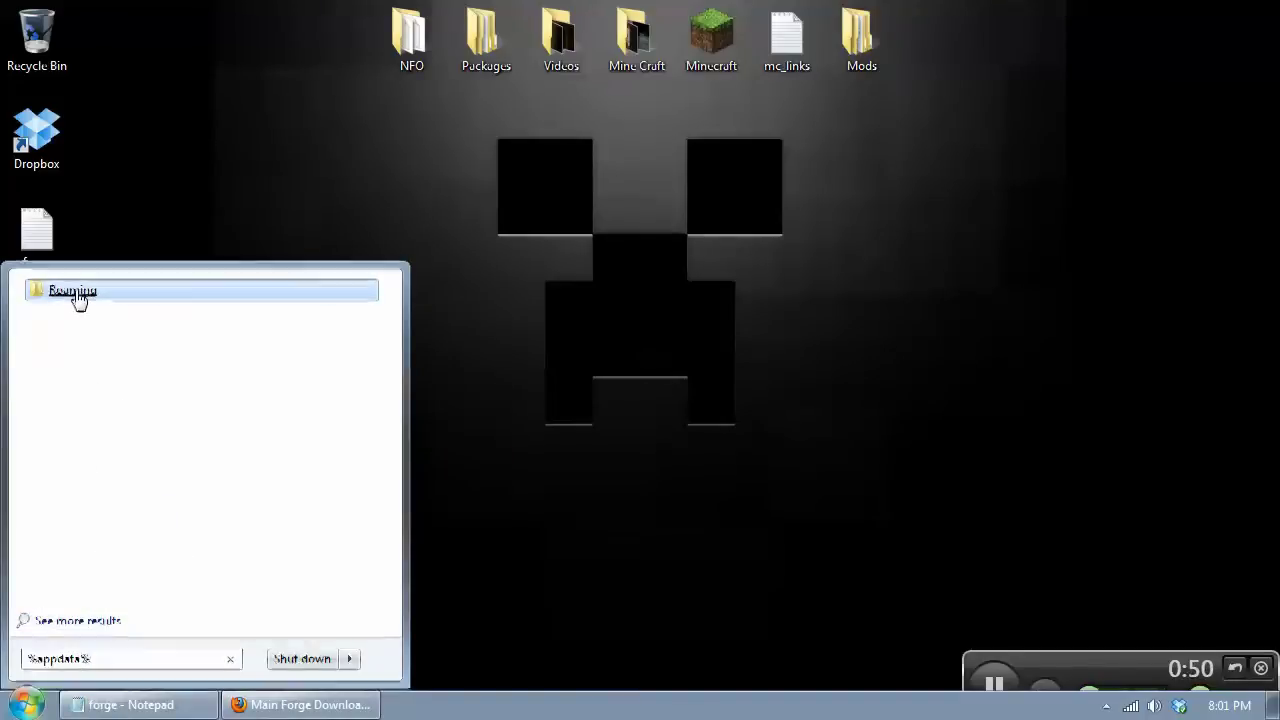
left_click_drag(702, 114, 718, 101)
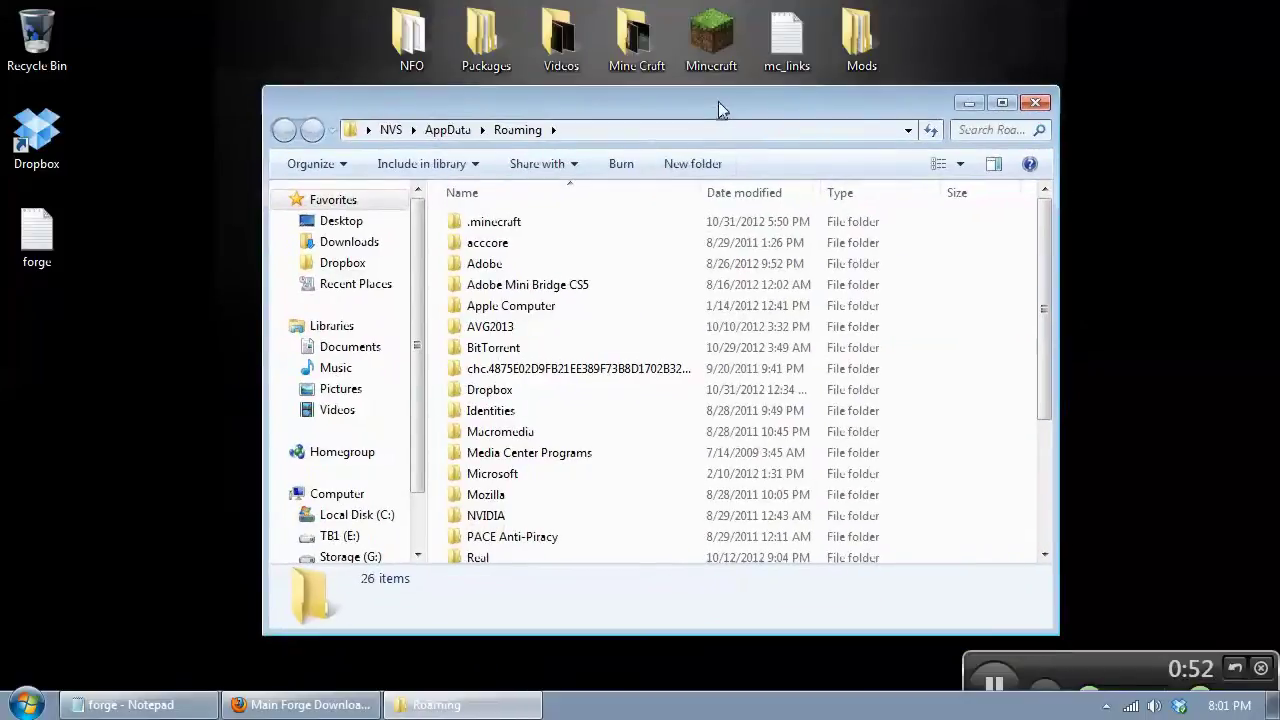
Step: Create a desktop shortcut to the .minecraft folder and place it beside the Mods folder
left_click(483, 224)
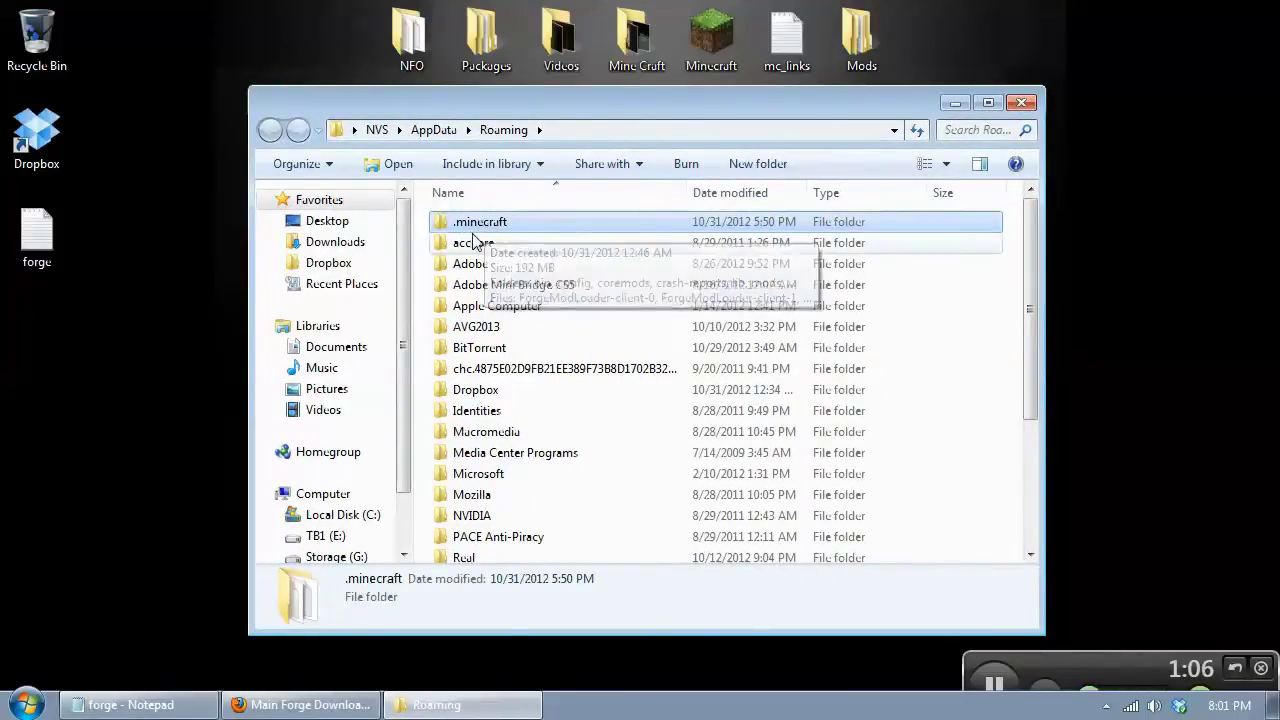
right_click(505, 230)
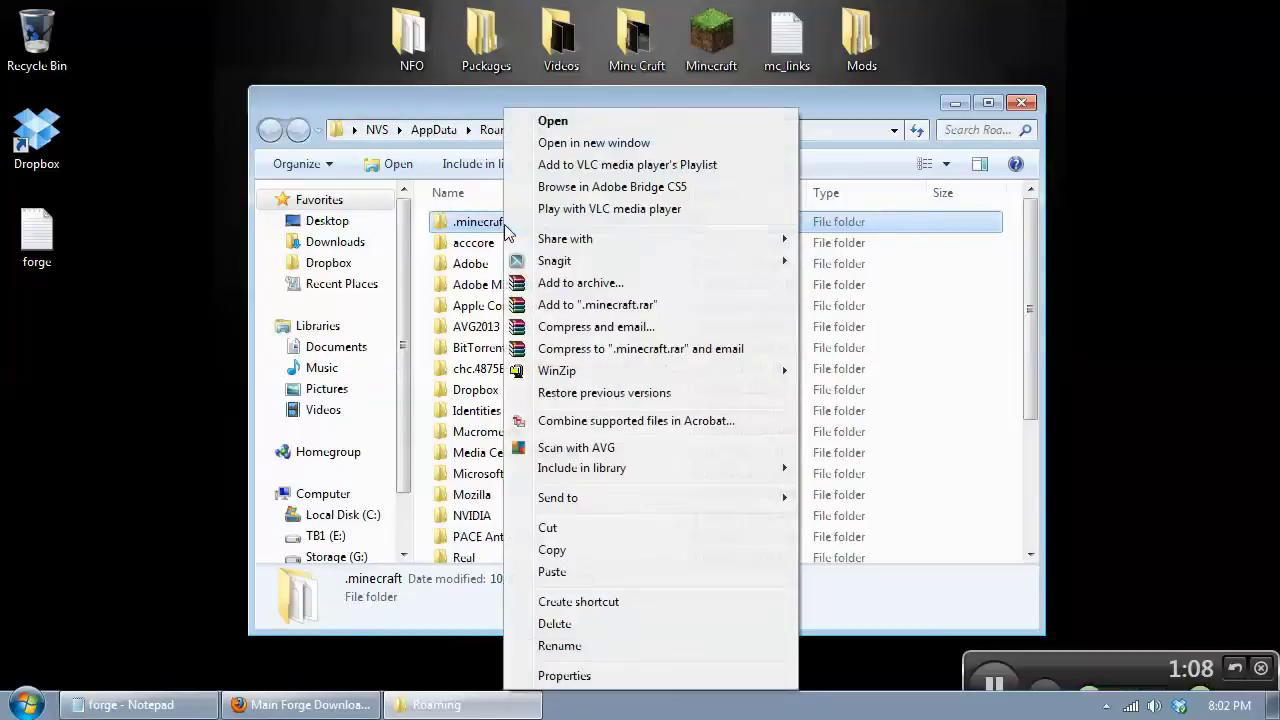
left_click(583, 551)
left_click(1120, 172)
right_click(1120, 176)
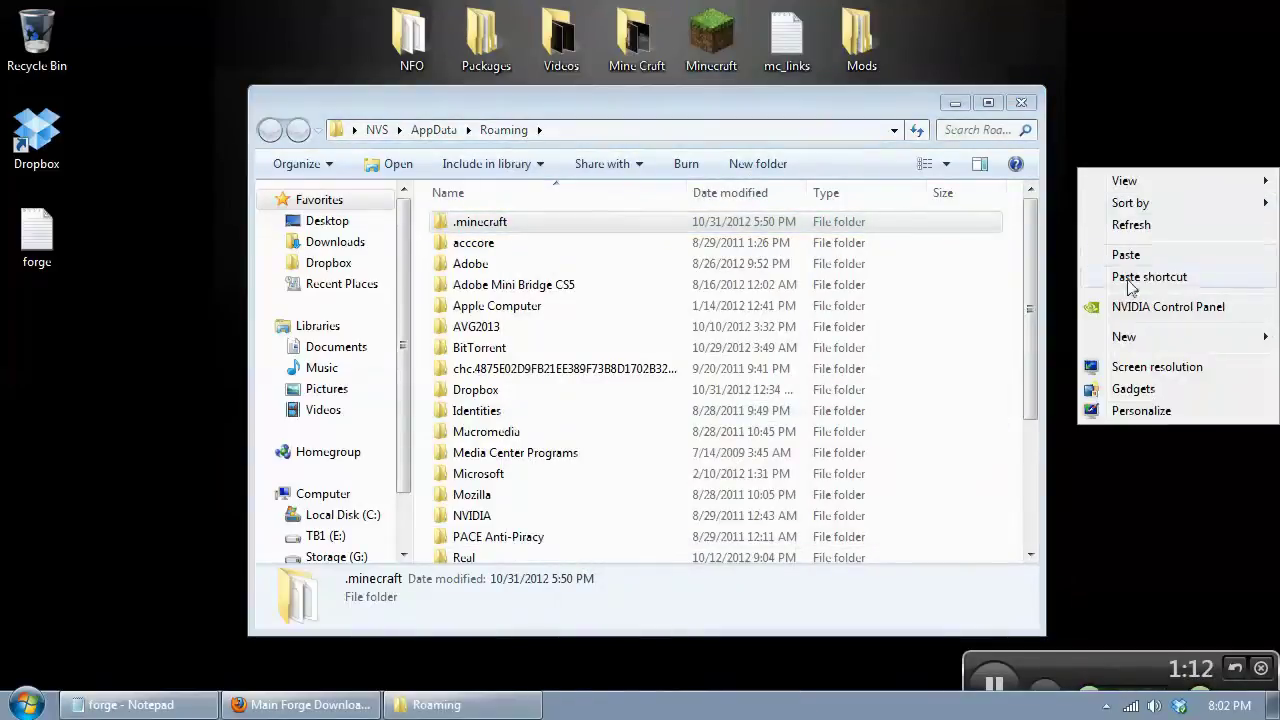
left_click(1140, 276)
left_click_drag(1165, 135, 935, 40)
left_click_drag(883, 114, 889, 129)
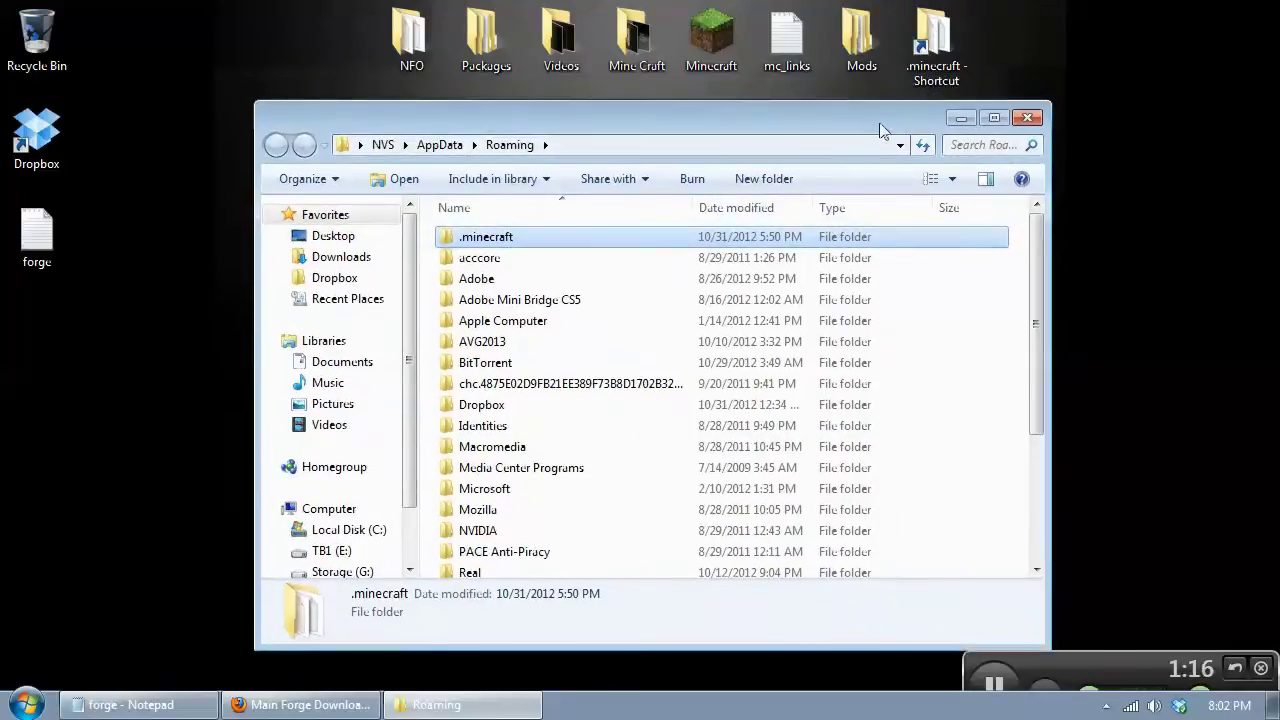
left_click(24, 704)
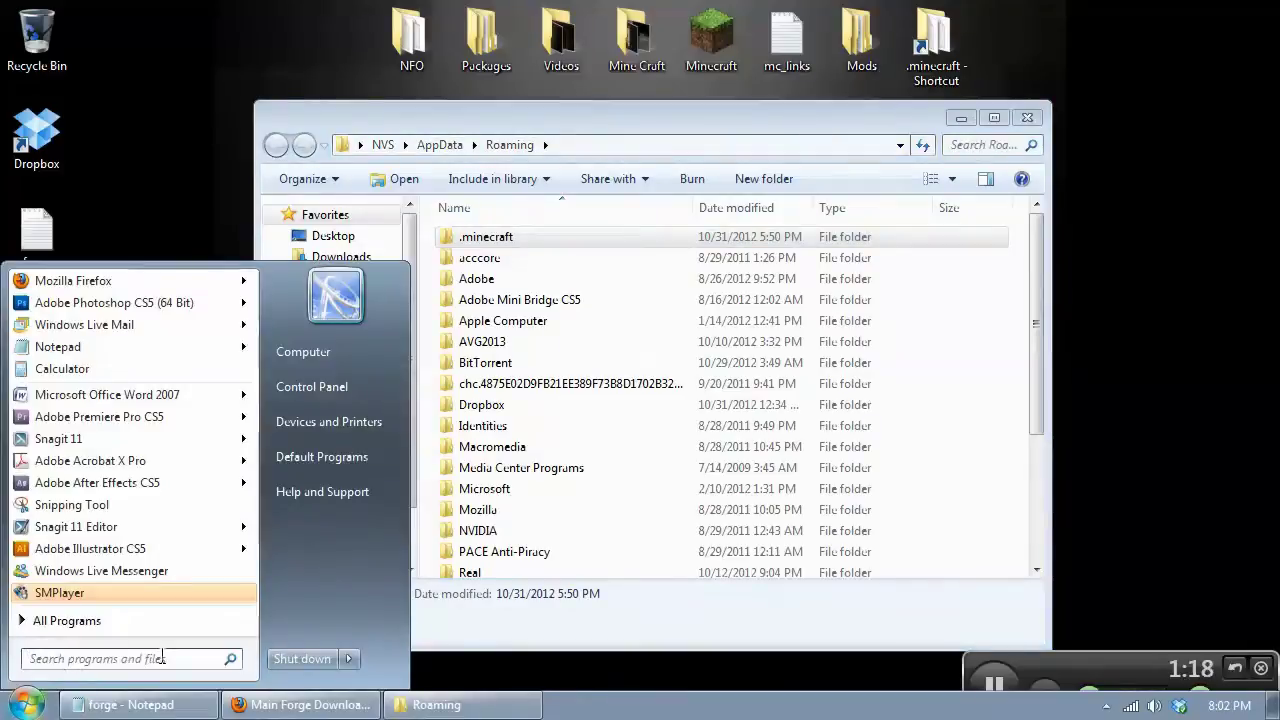
double_click(908, 128)
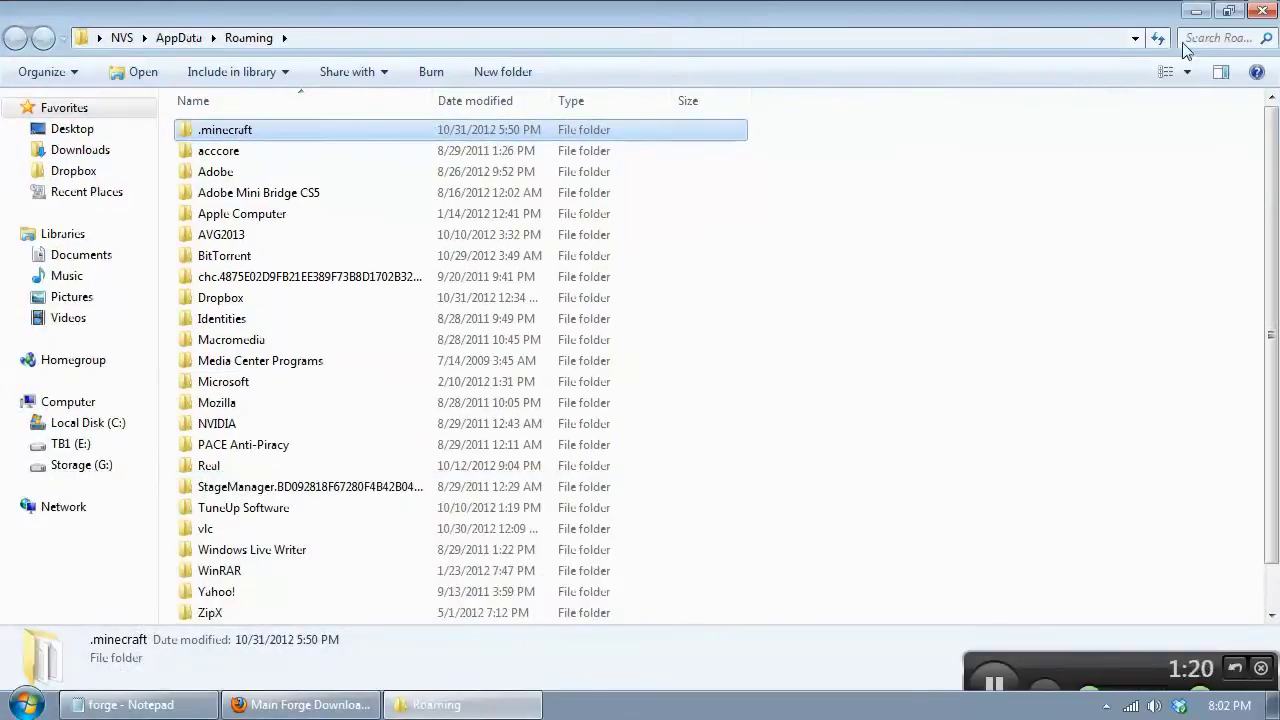
left_click(1228, 10)
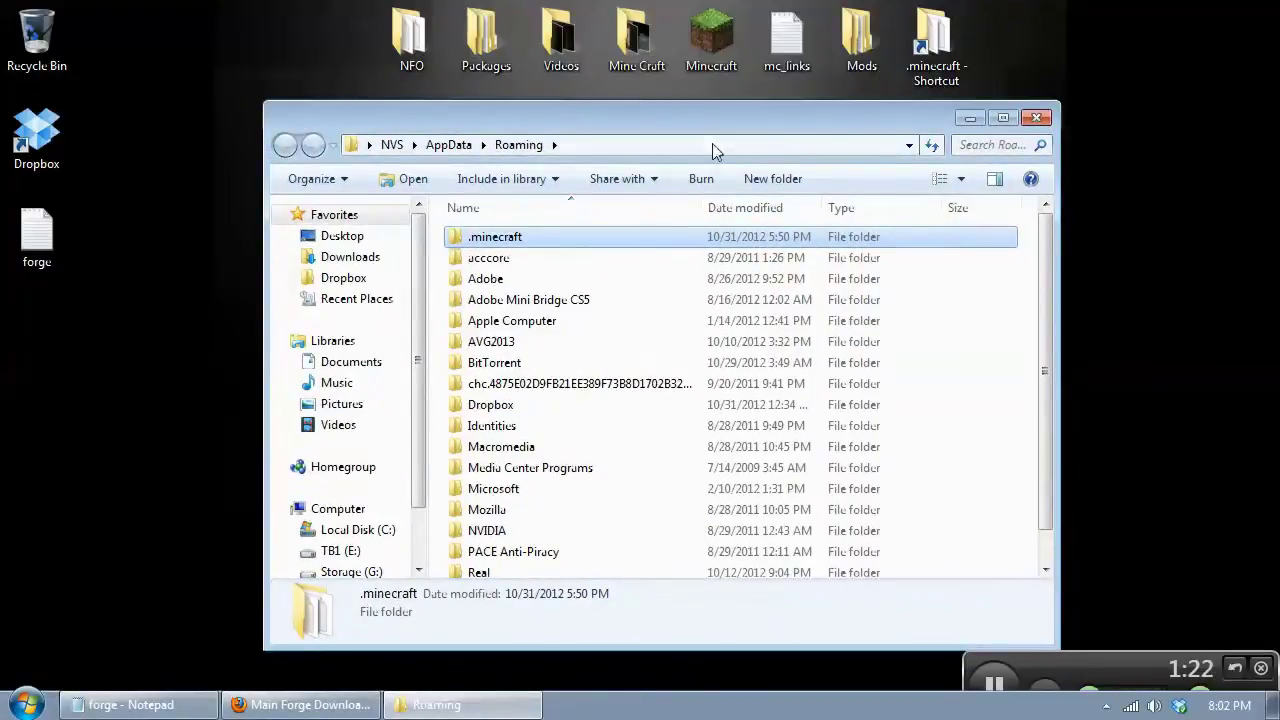
Step: Open the bin folder inside the .minecraft folder
double_click(509, 244)
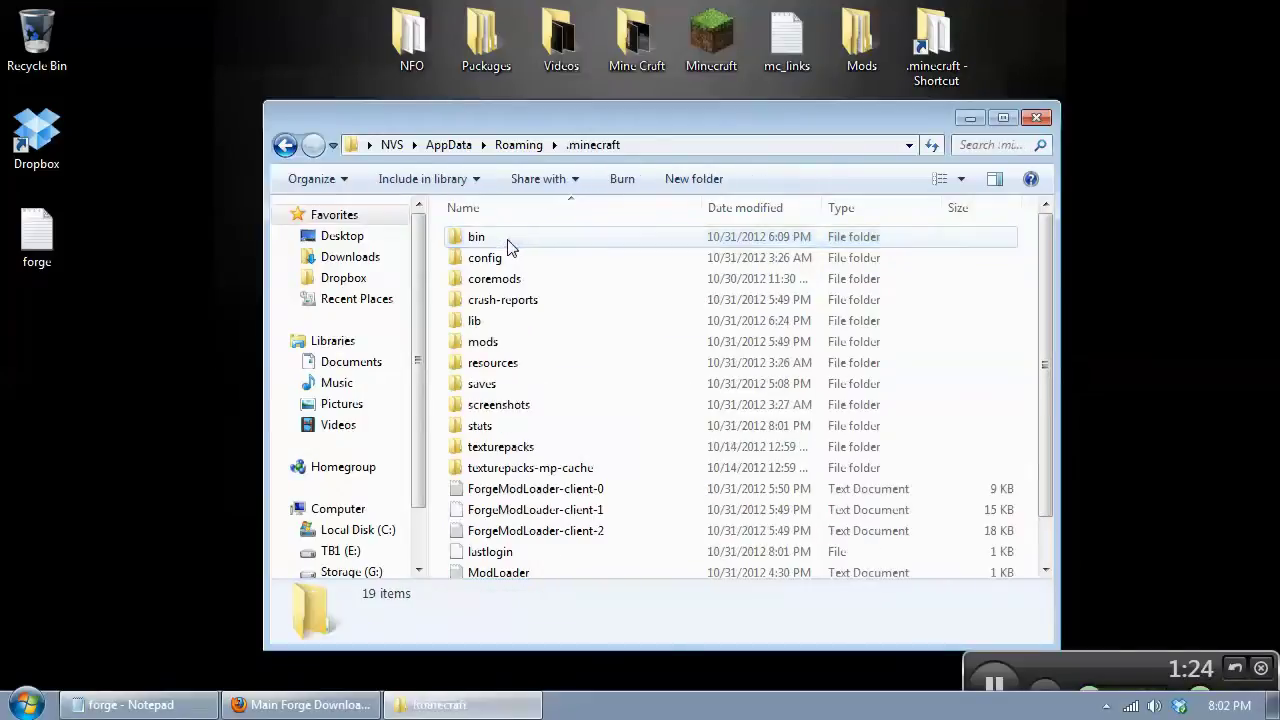
double_click(489, 237)
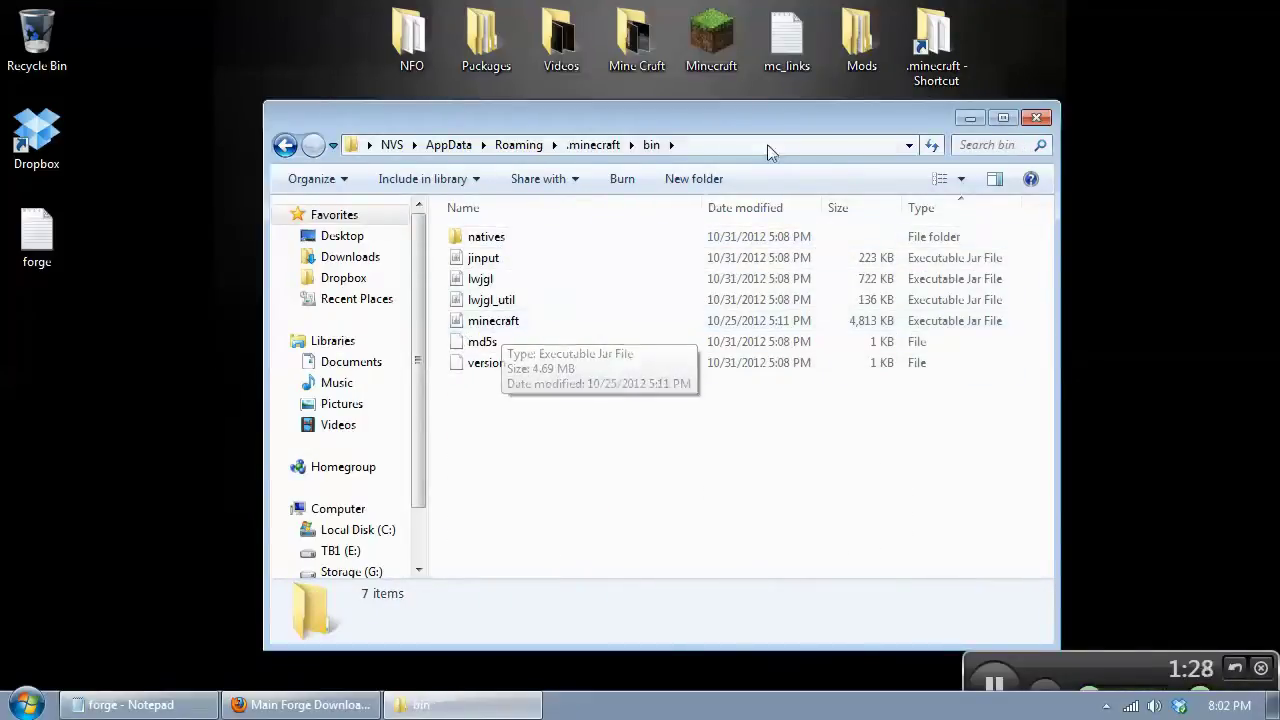
left_click_drag(778, 121, 758, 119)
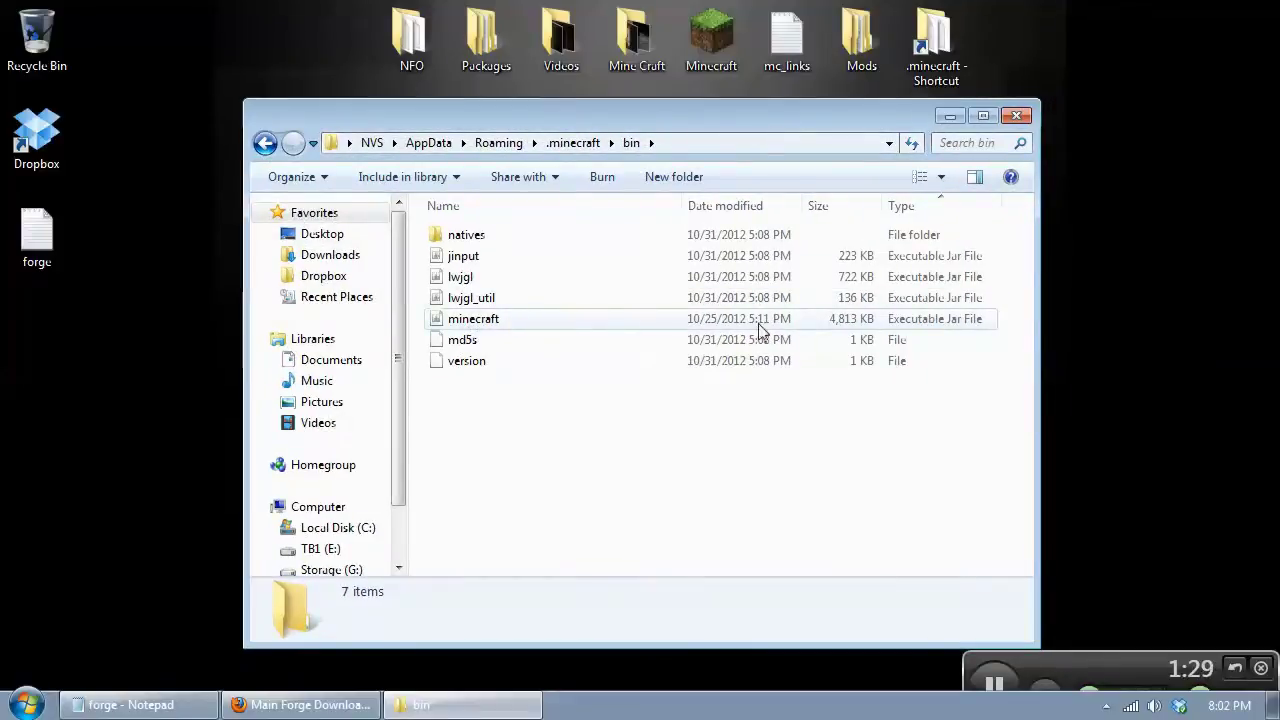
Step: Copy the minecraft executable jar file and create a new desktop folder named backup
left_click(480, 320)
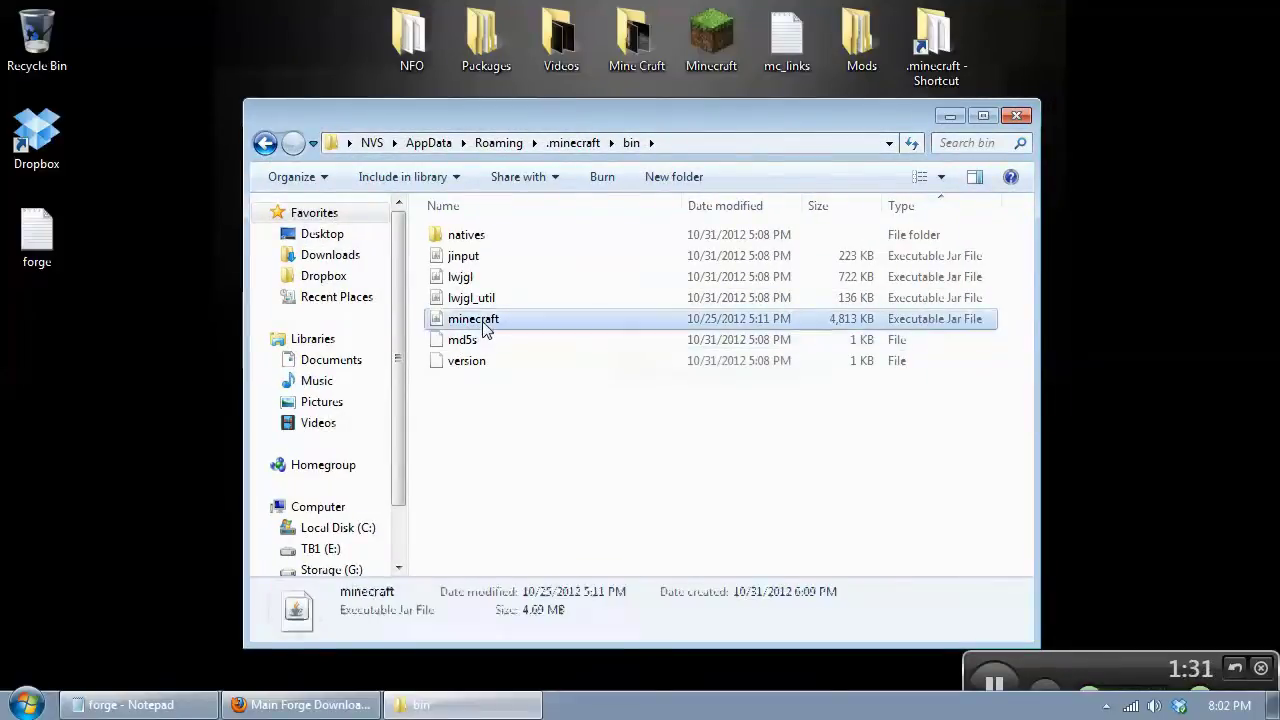
right_click(488, 320)
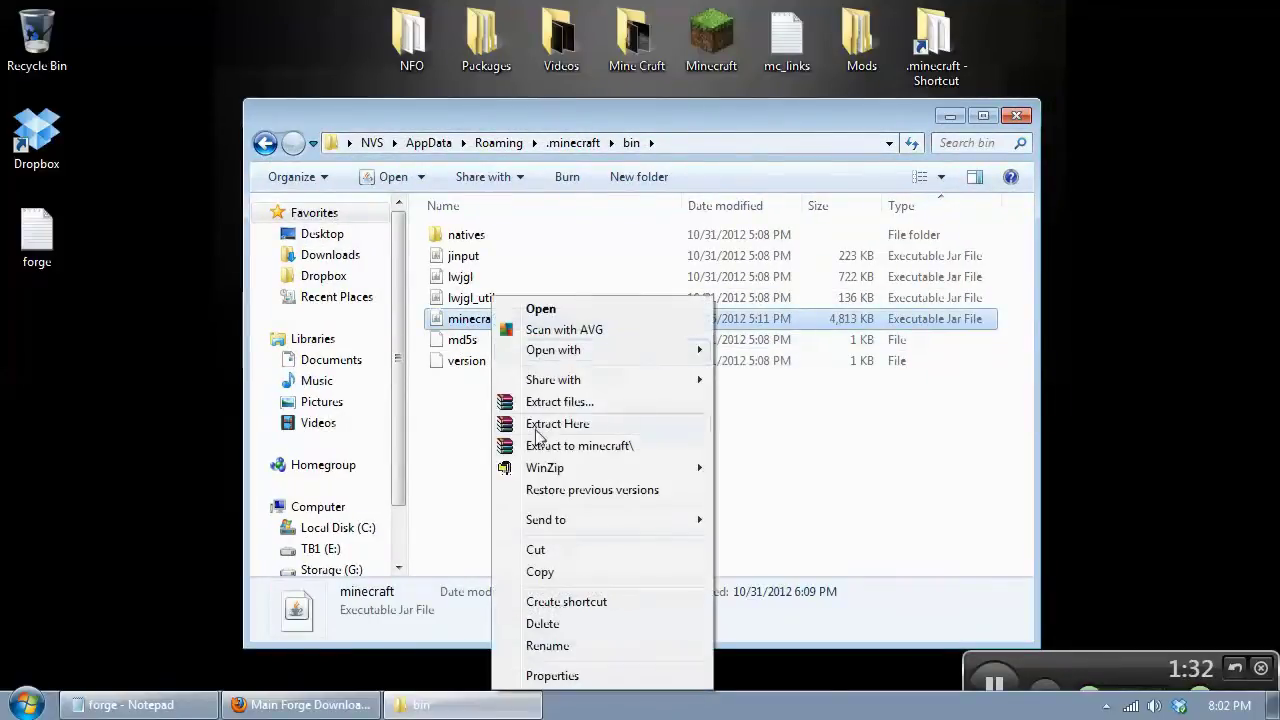
left_click(568, 571)
right_click(1126, 263)
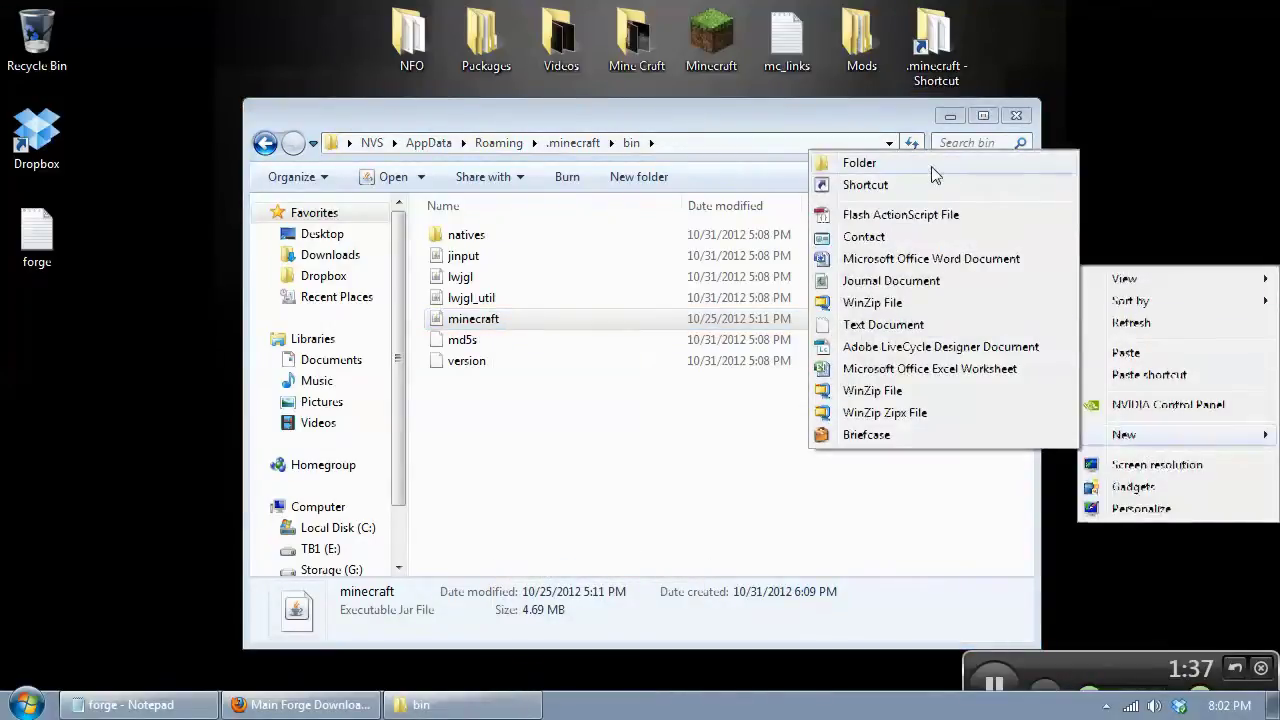
left_click(931, 166)
type("bac")
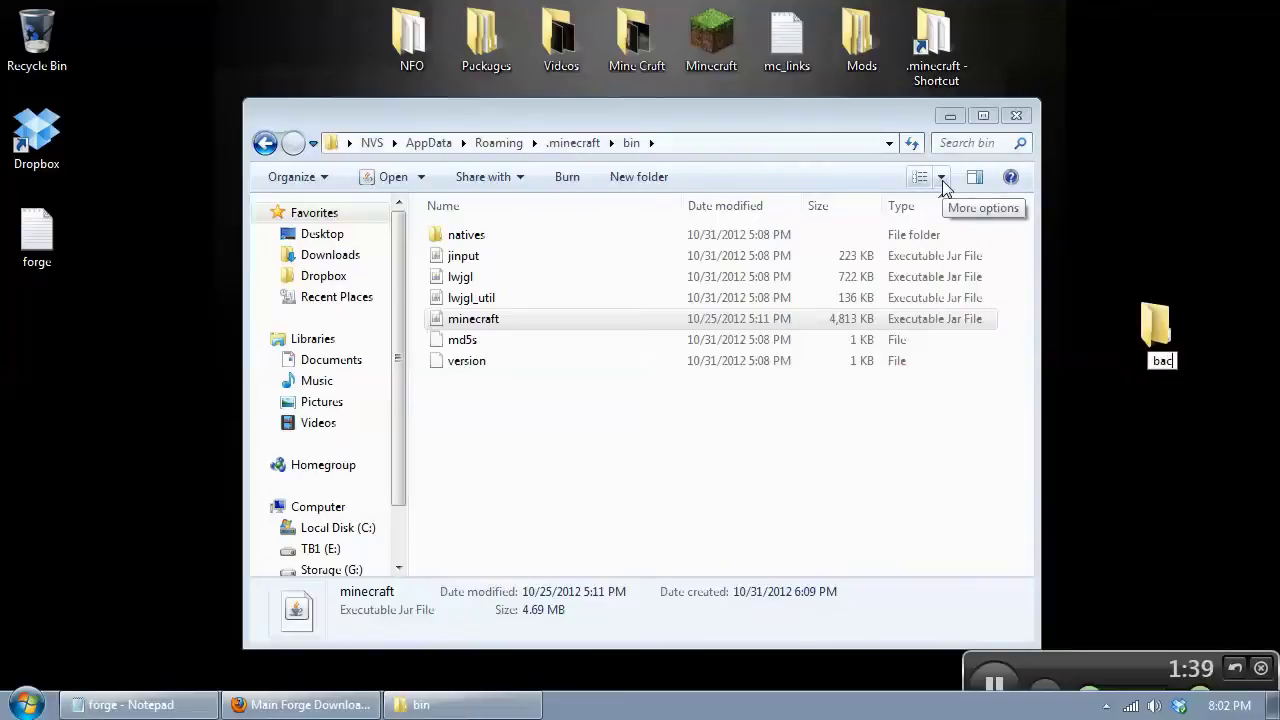
type("kup")
key("Return")
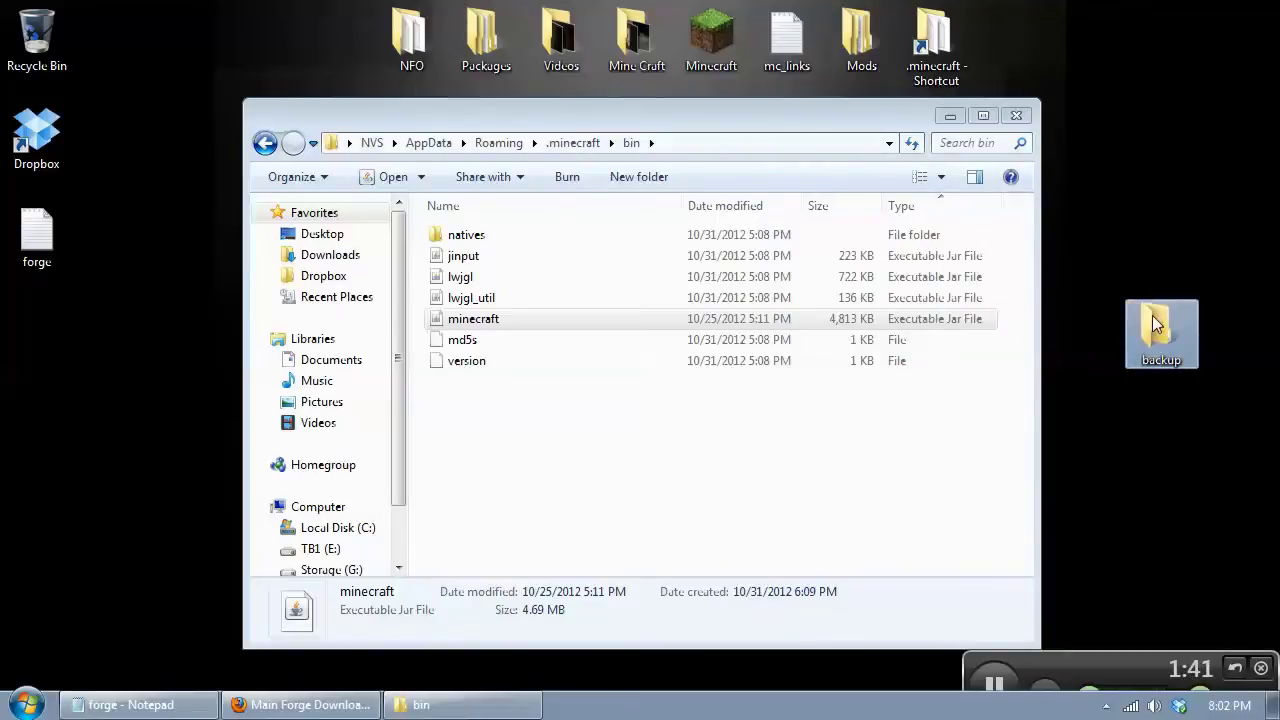
Step: Paste the copied minecraft jar into the backup folder and move that folder beside the .minecraft shortcut on the desktop
double_click(1154, 322)
right_click(757, 401)
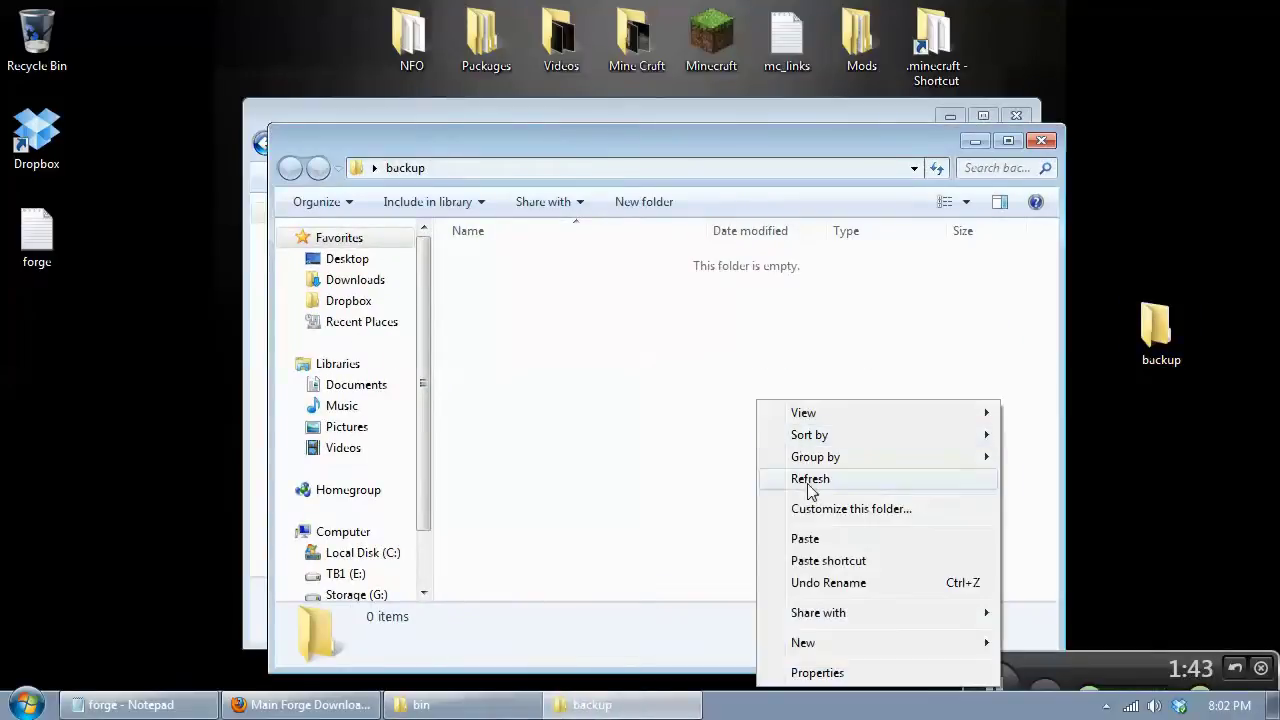
left_click(834, 539)
left_click(1041, 140)
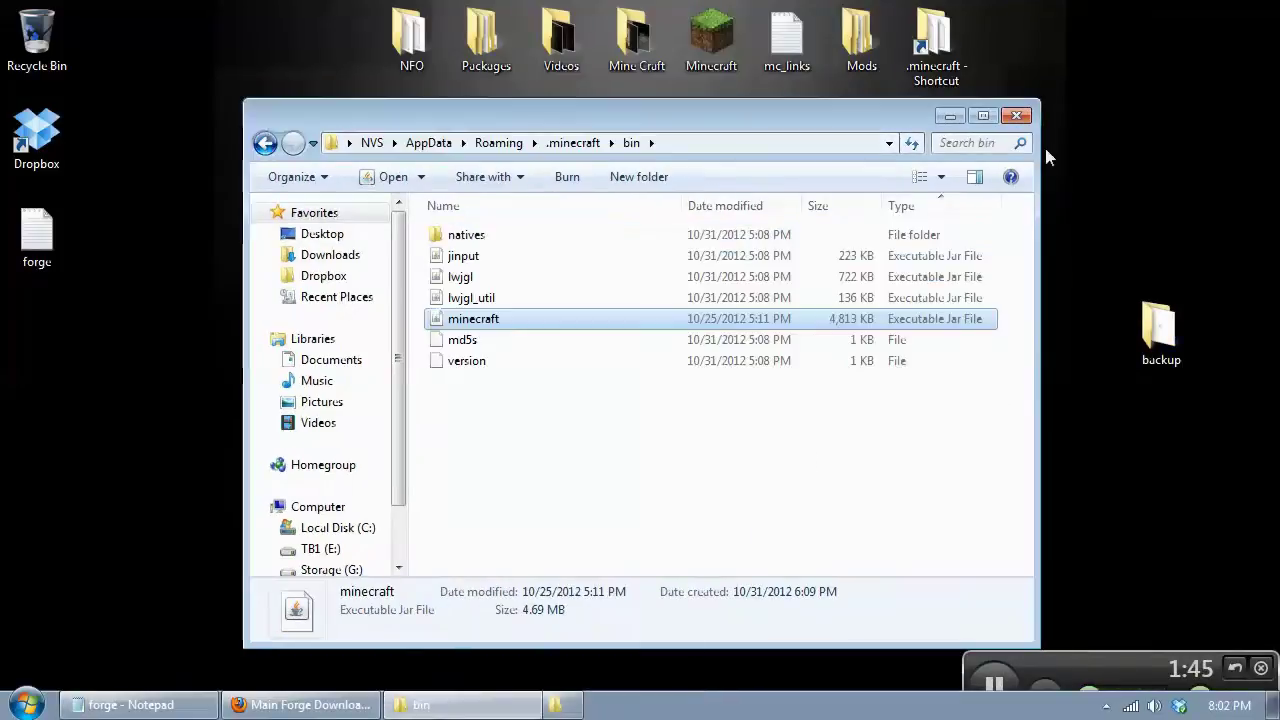
left_click_drag(1158, 328, 1010, 40)
Step: Make the bin folder window smaller and minimize it
left_click_drag(890, 126, 885, 152)
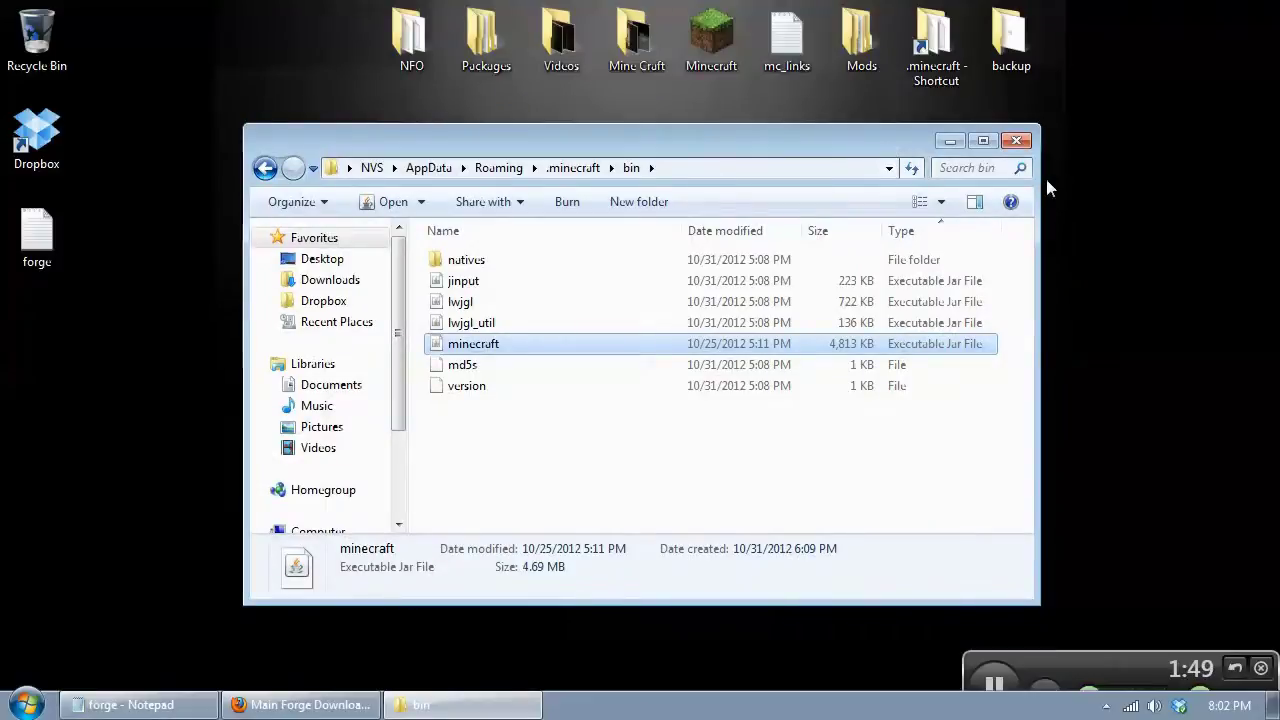
left_click_drag(1040, 178, 1016, 178)
left_click_drag(814, 140, 825, 142)
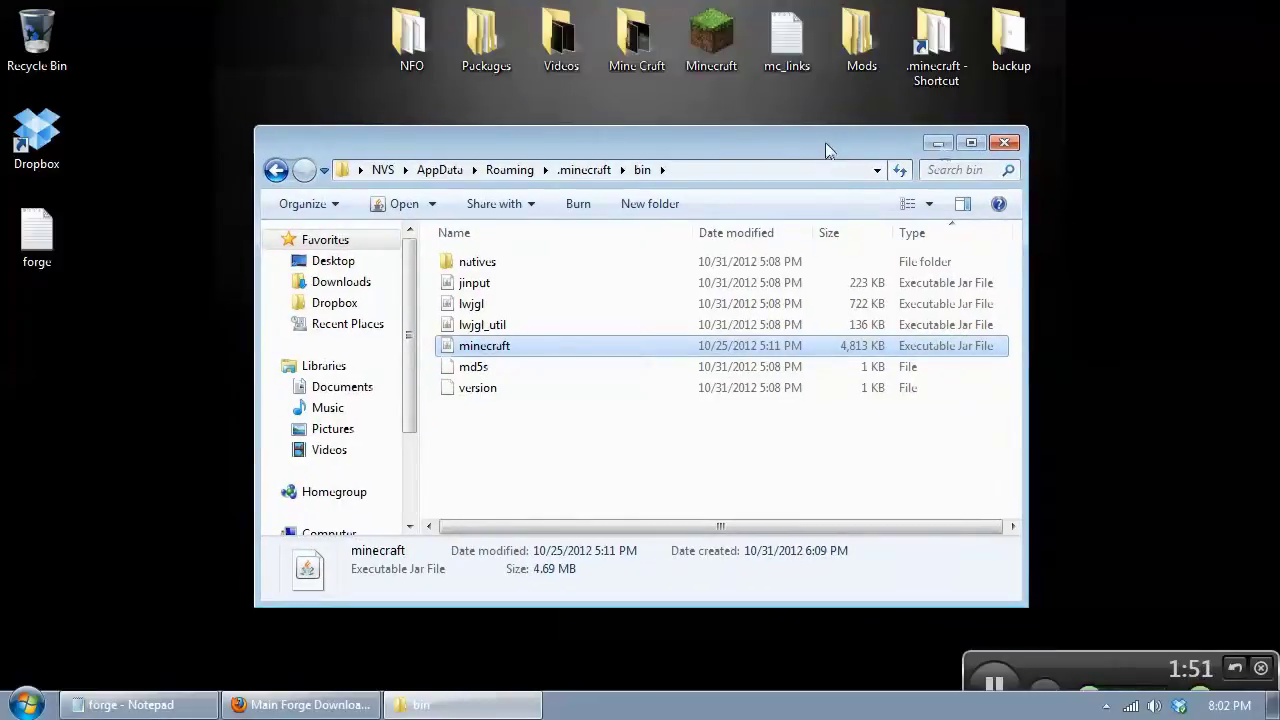
left_click(933, 145)
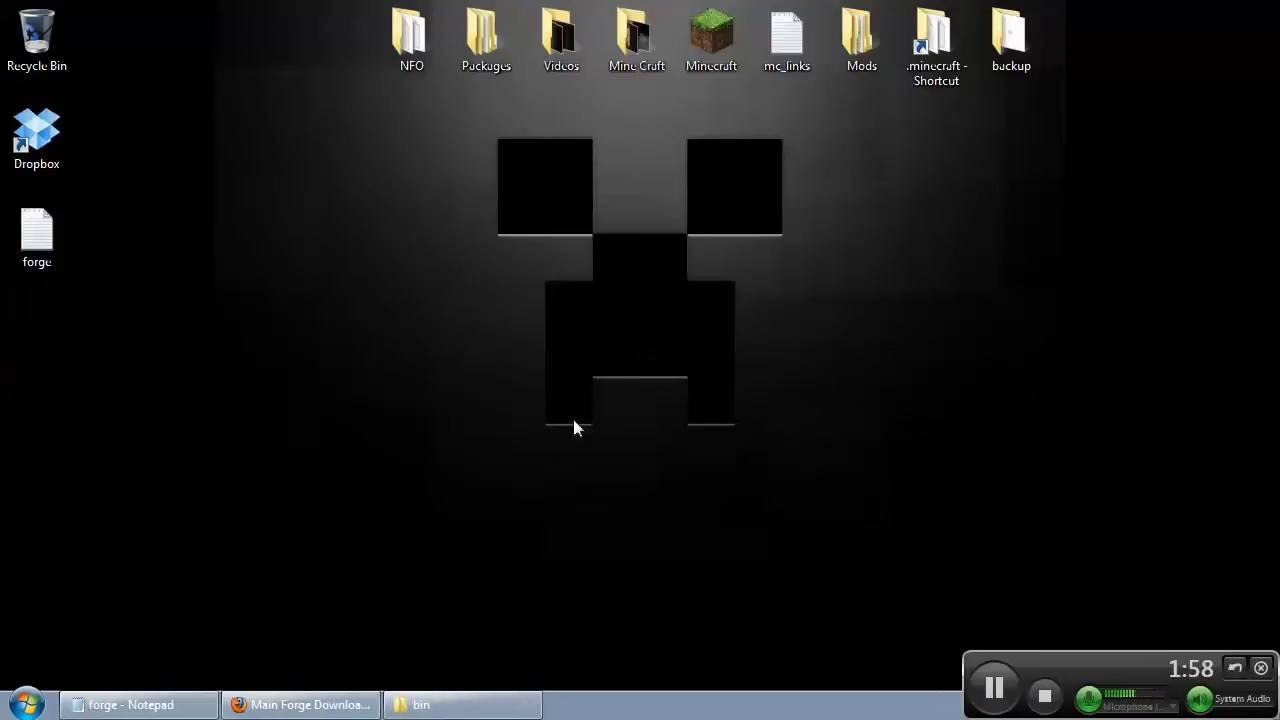
Step: Open the forge text file from the desktop and move its window below the desktop icons
double_click(36, 232)
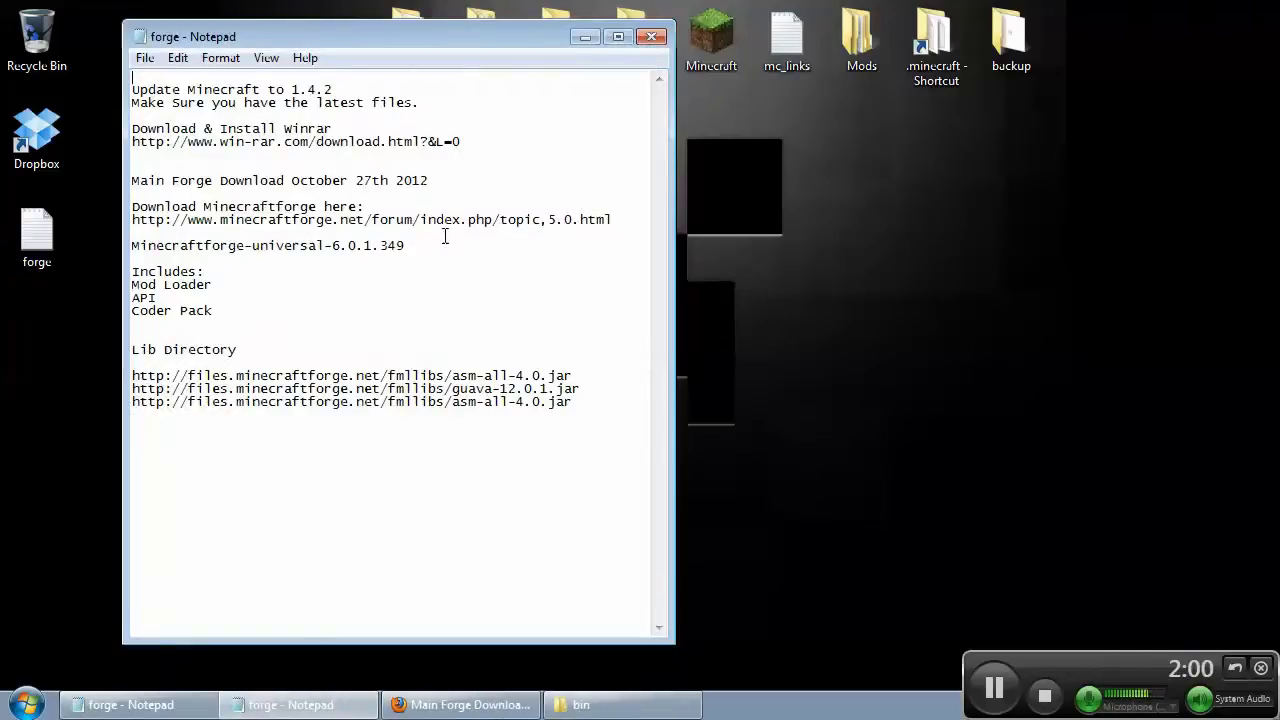
left_click_drag(522, 22, 532, 106)
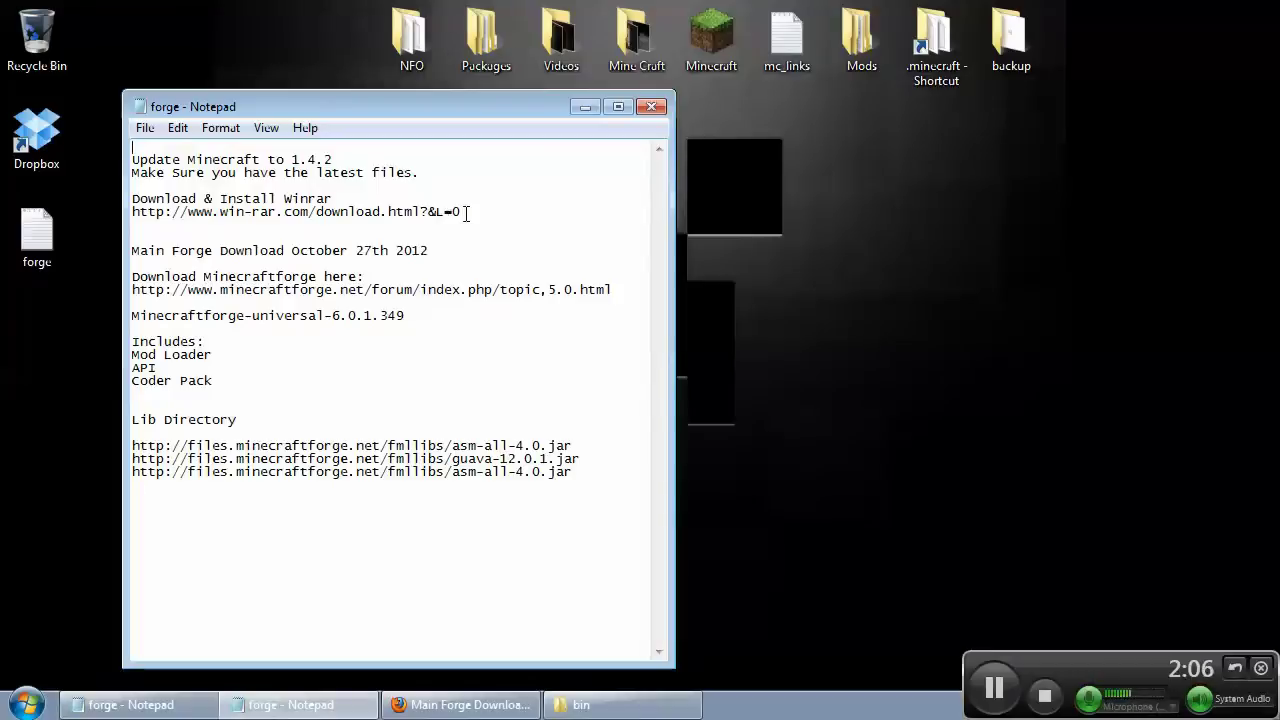
Step: Examine the WinRAR and Minecraft Forge download links in the forge notes
left_click_drag(470, 213, 124, 212)
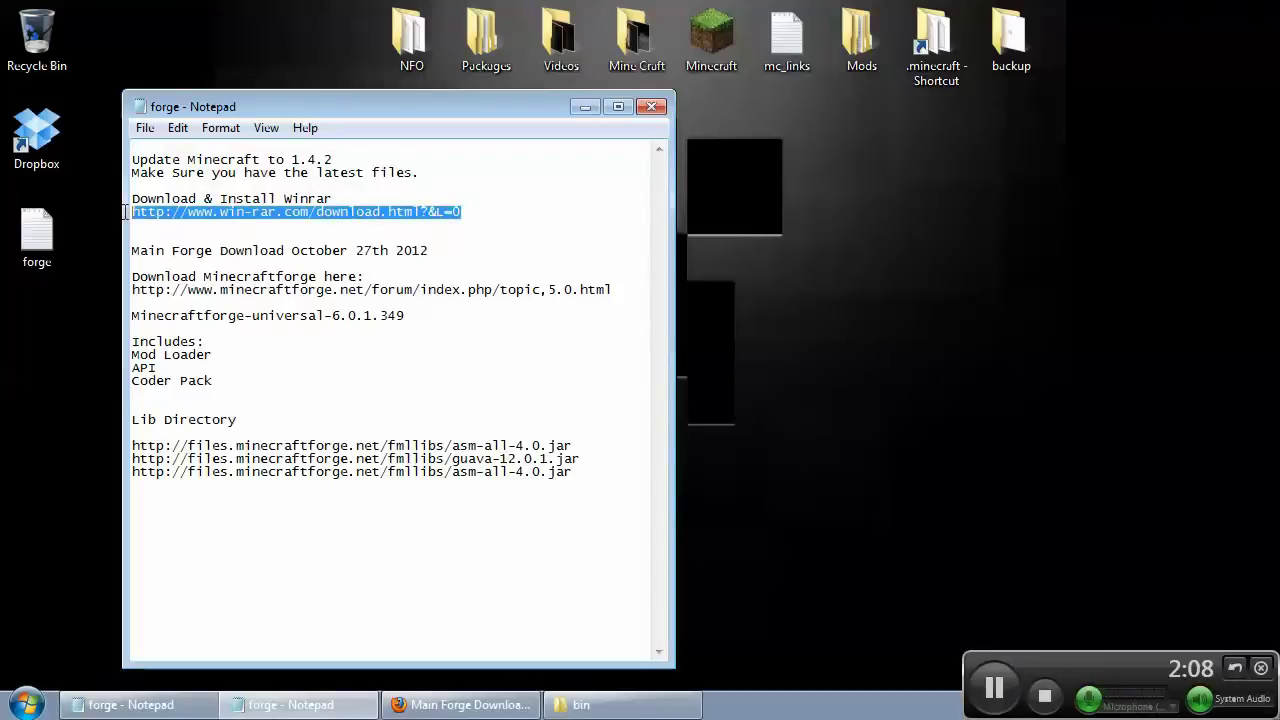
left_click_drag(554, 118, 543, 115)
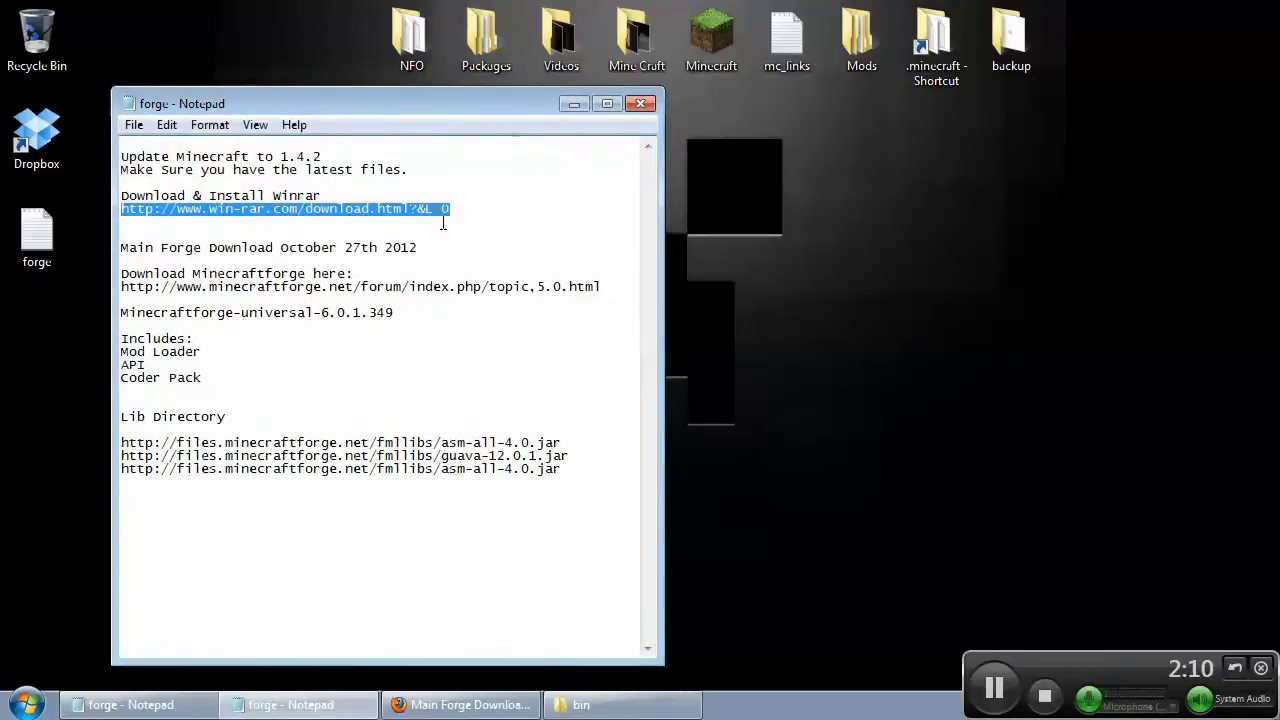
left_click(614, 285)
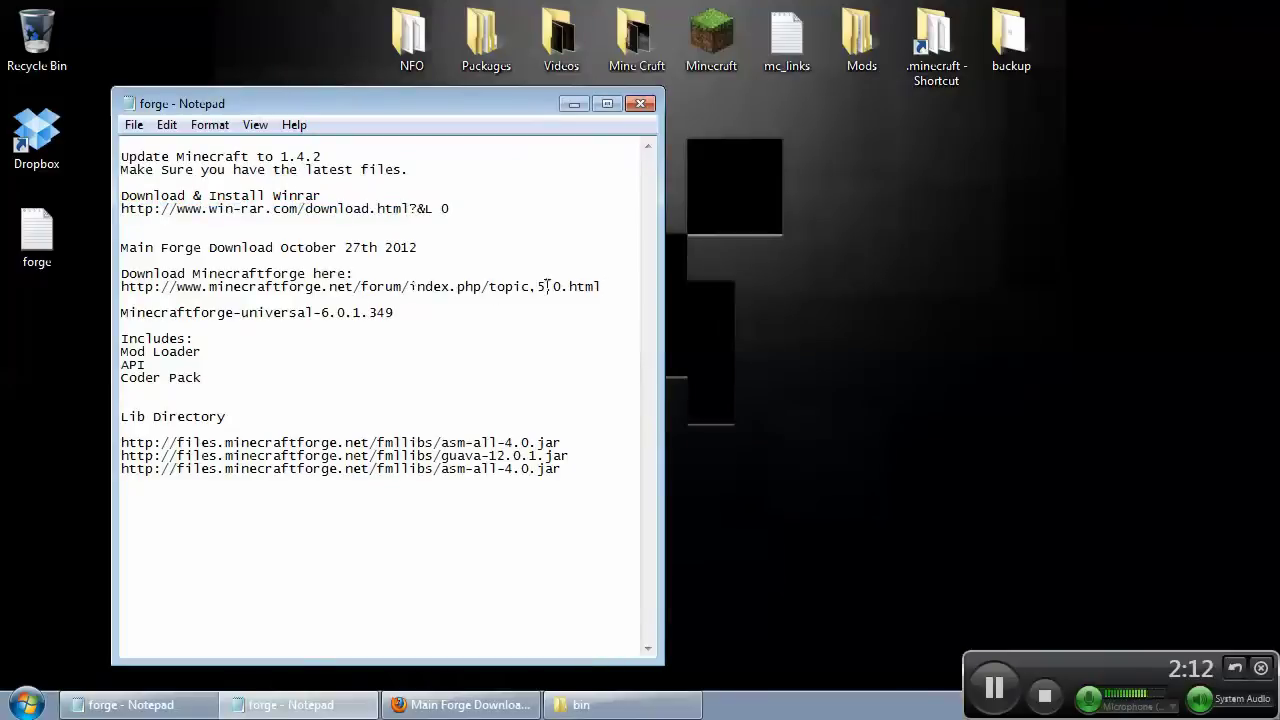
left_click_drag(604, 286, 108, 287)
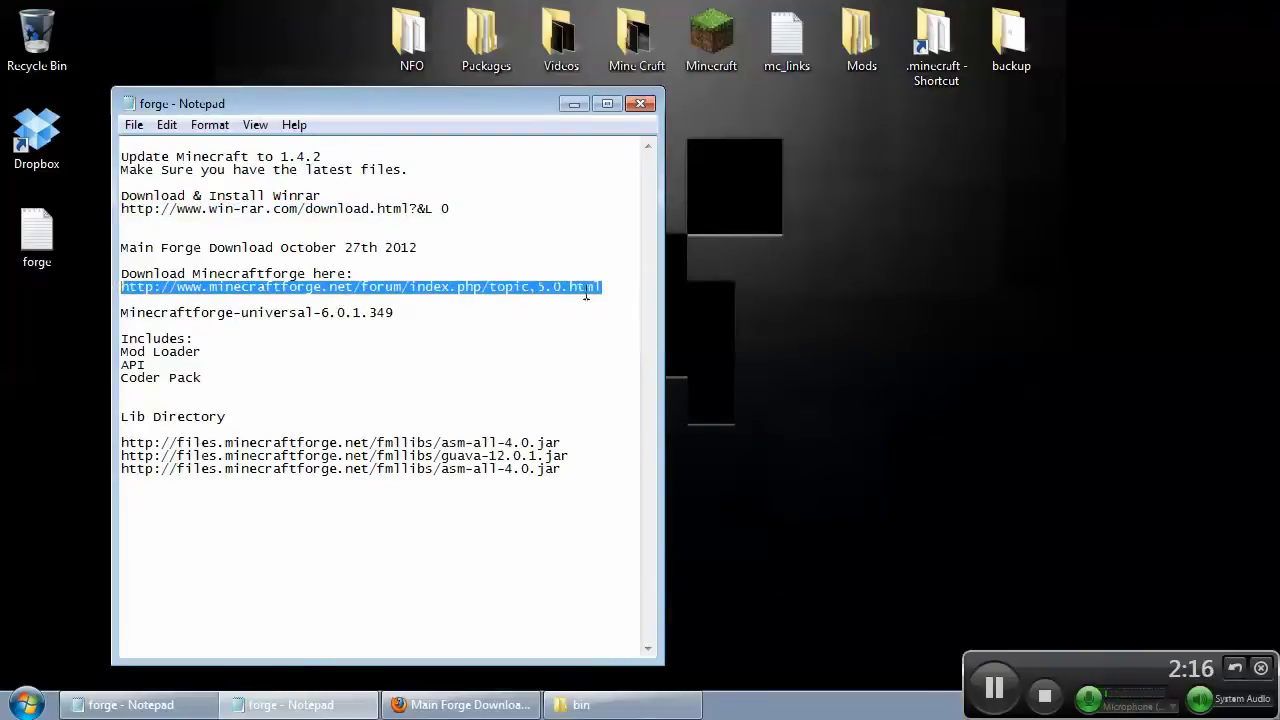
left_click_drag(527, 106, 527, 107)
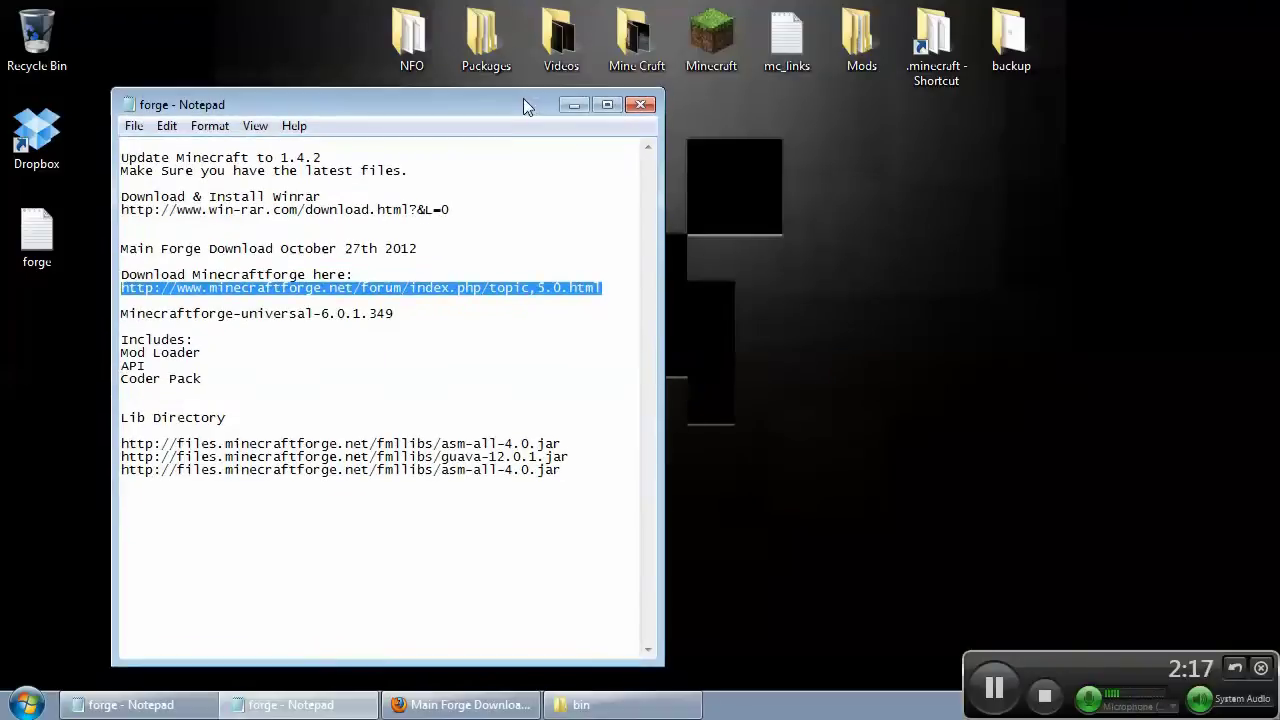
left_click(608, 287)
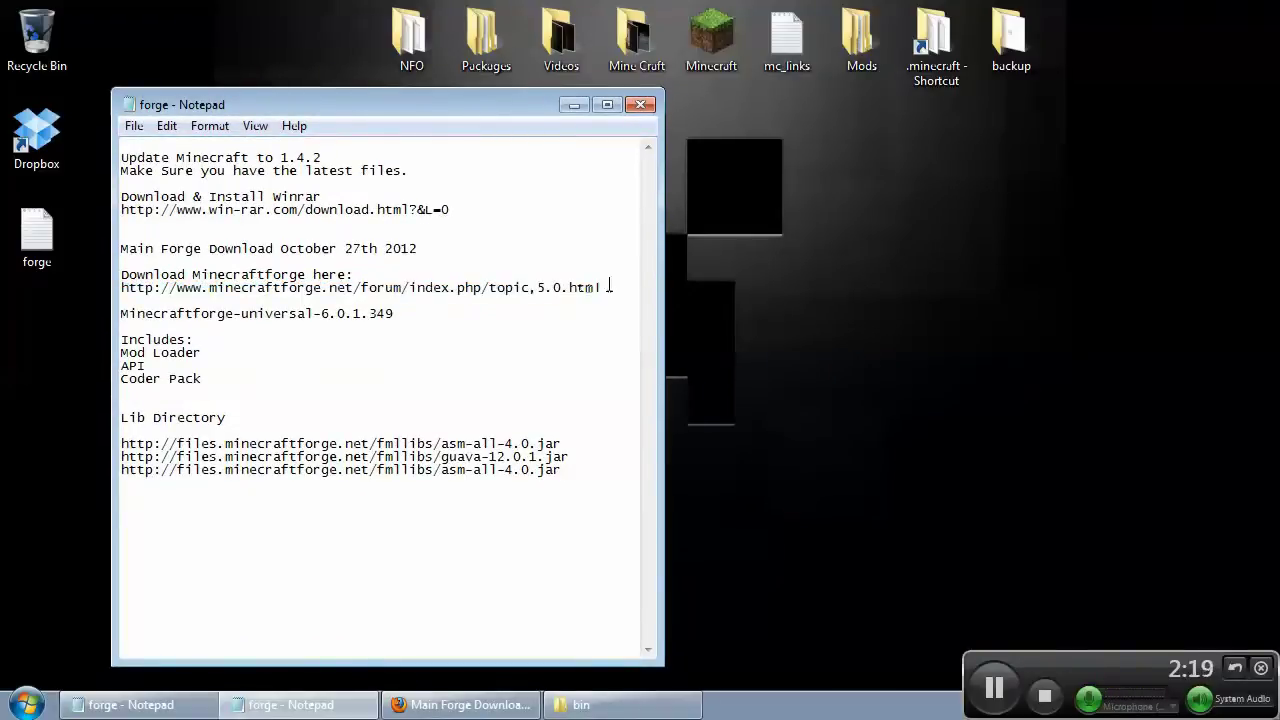
left_click_drag(610, 287, 110, 288)
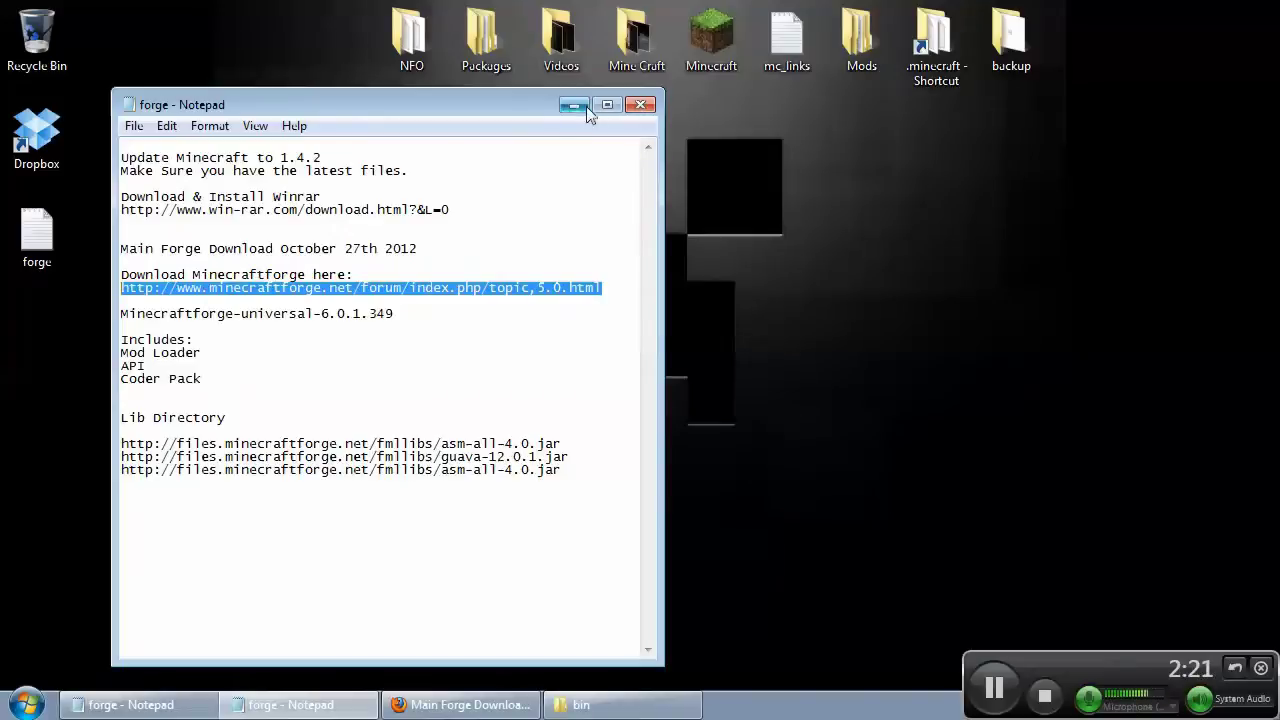
Step: Minimize the forge notes, switch to the Main Forge Download page in Firefox, and shift its window slightly
left_click(290, 705)
left_click(462, 705)
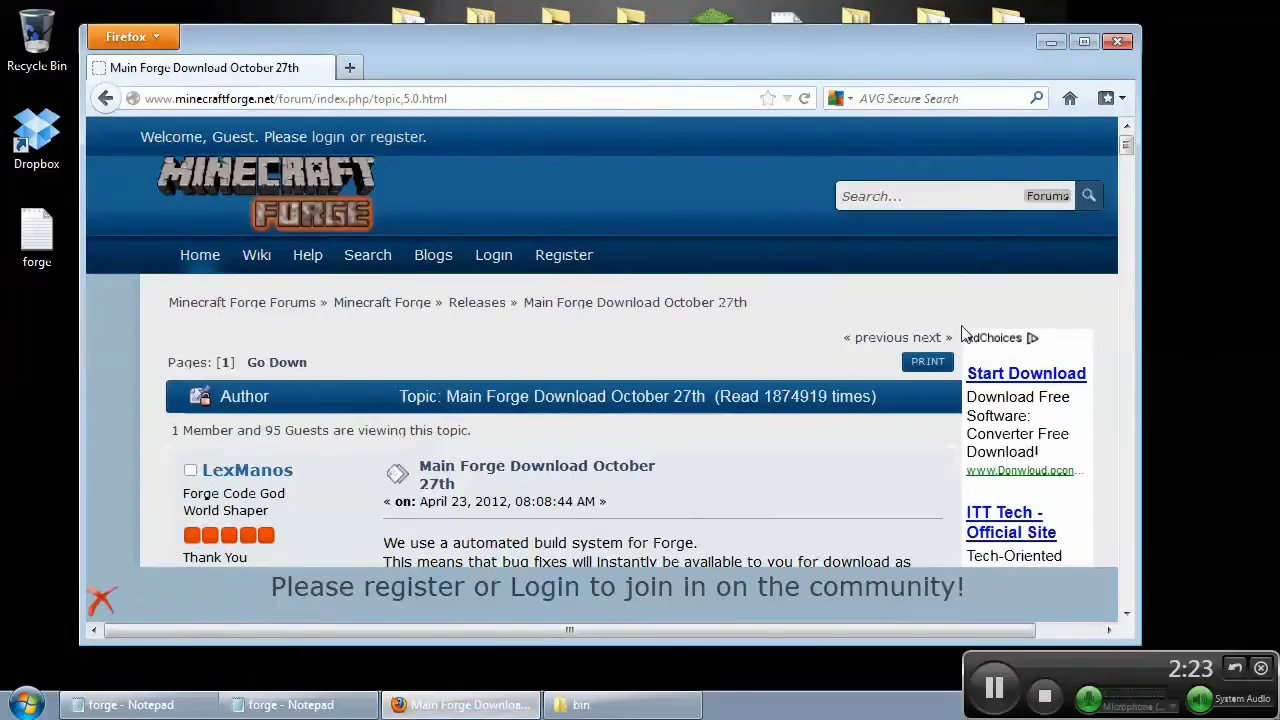
left_click_drag(993, 44, 1010, 39)
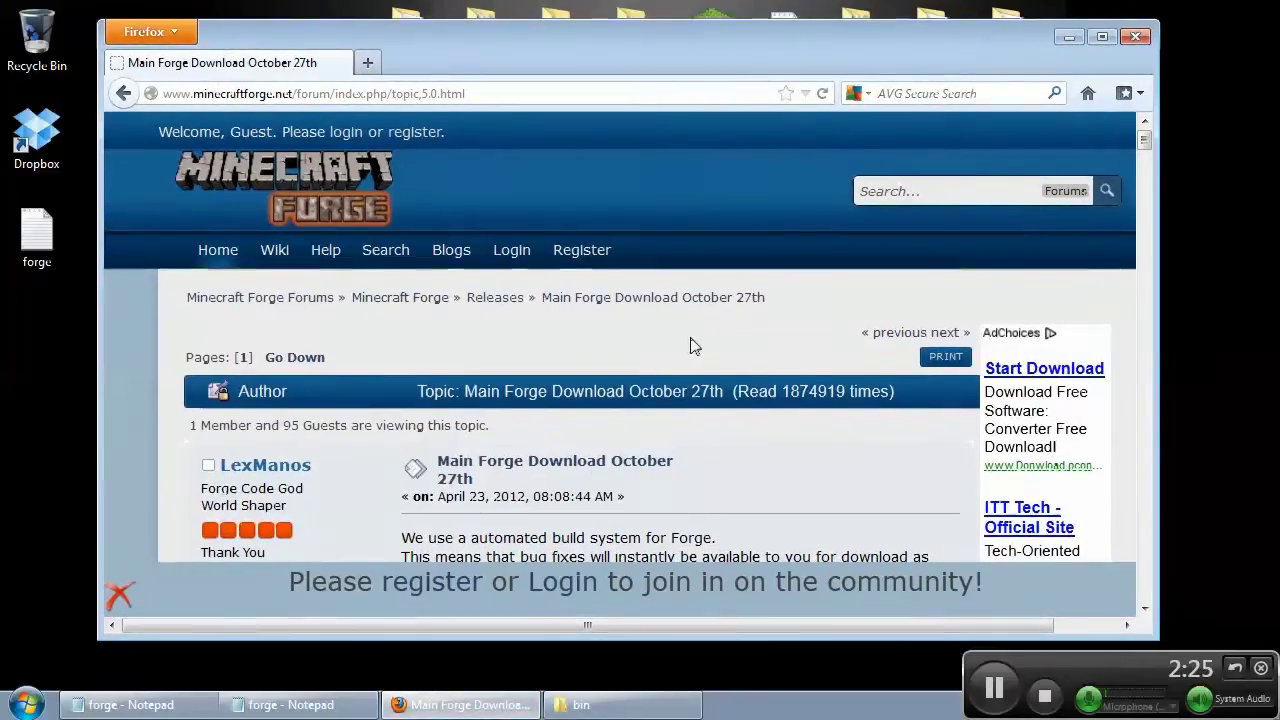
Step: Examine the Main Forge Download topic's build descriptions and its Adfly and direct download links
scroll(689, 343, "down", 3)
scroll(689, 343, "down", 1)
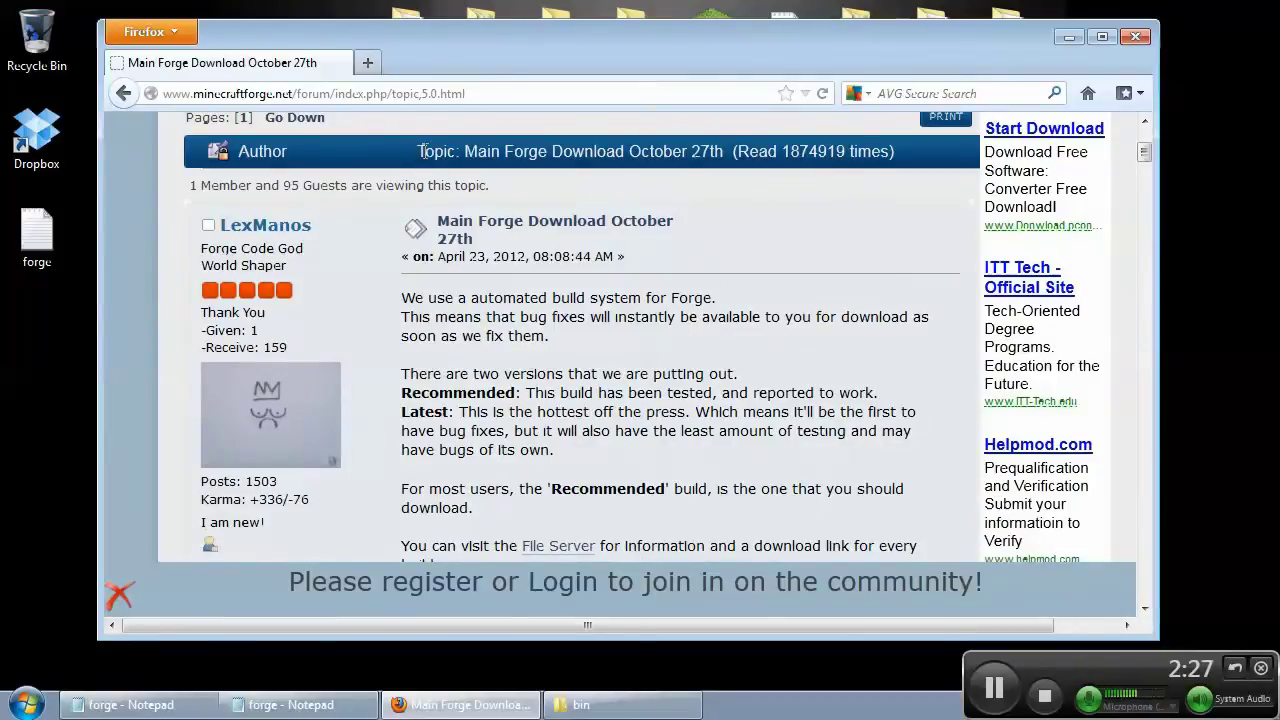
left_click_drag(421, 151, 836, 152)
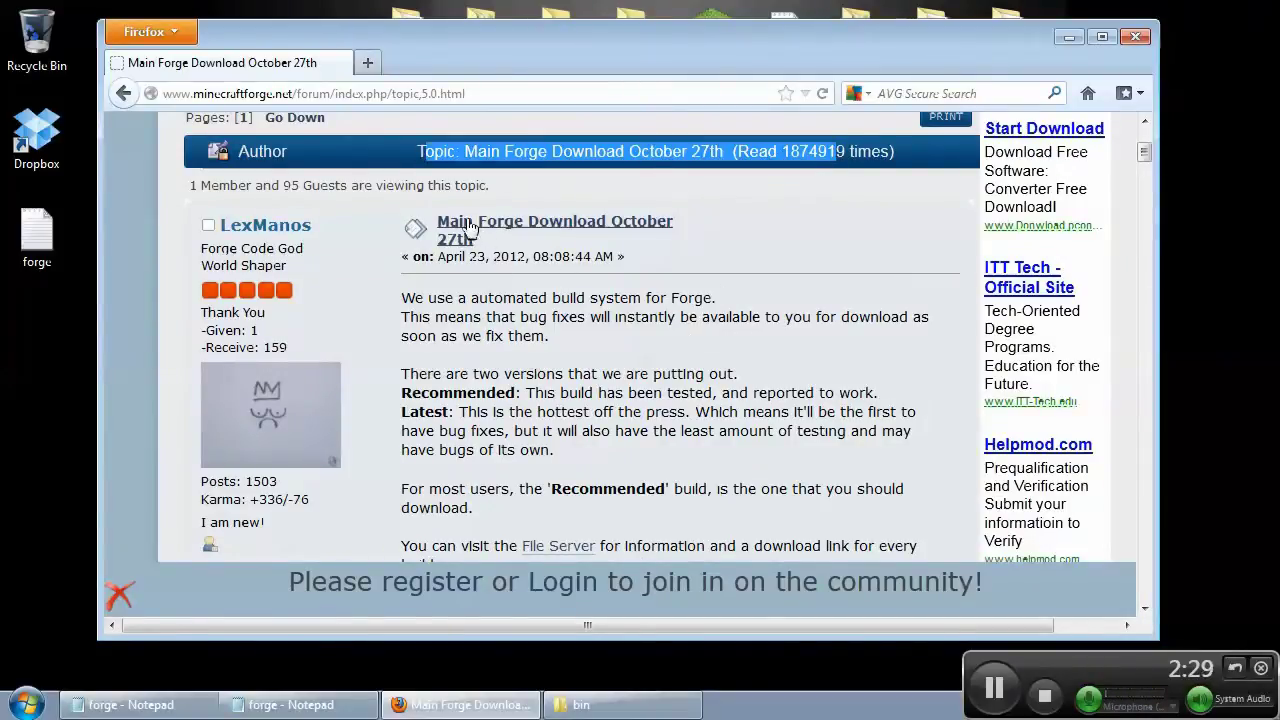
left_click_drag(531, 430, 580, 430)
scroll(607, 403, "down", 1)
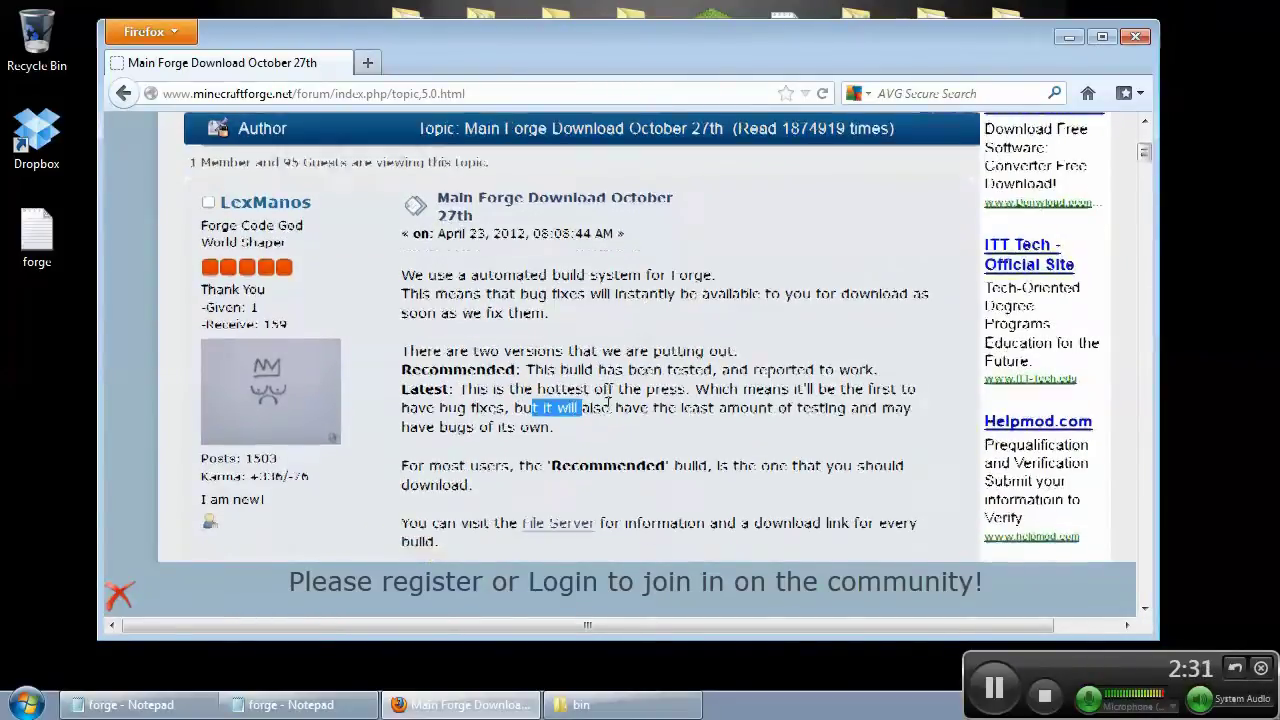
scroll(607, 404, "down", 2)
scroll(607, 404, "down", 2)
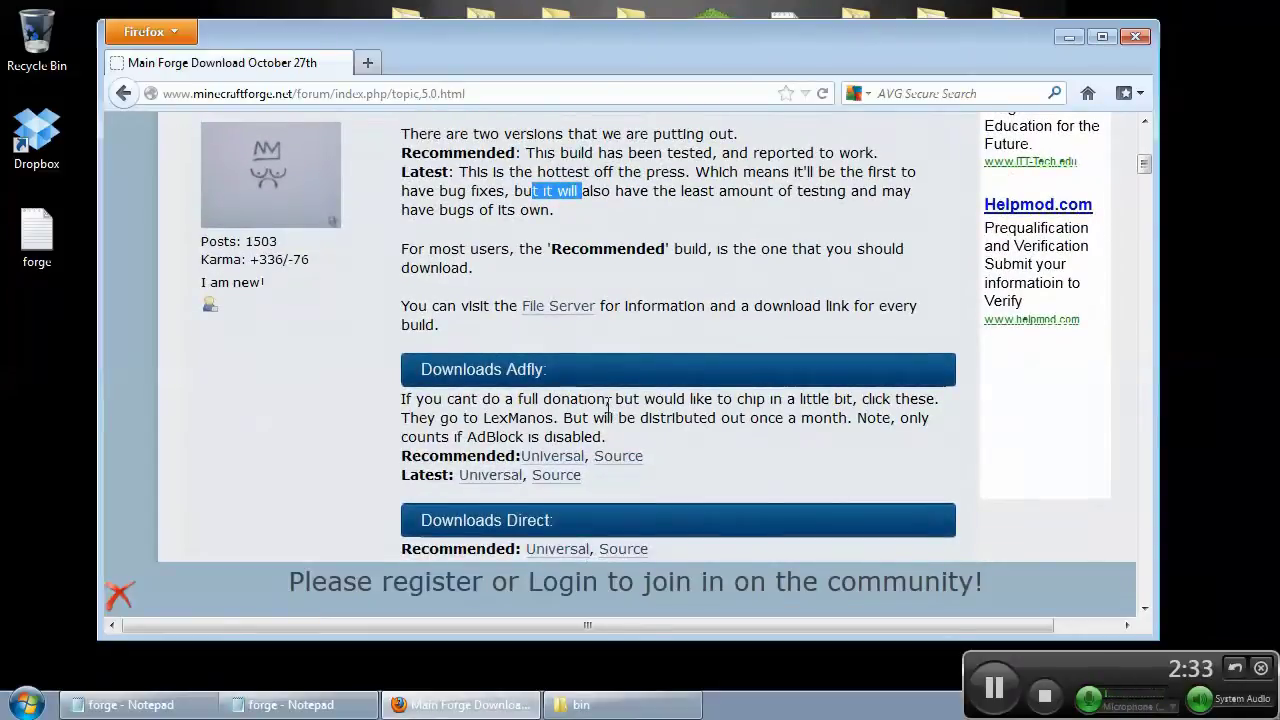
scroll(607, 404, "down", 2)
scroll(607, 404, "up", 3)
scroll(607, 404, "down", 1)
scroll(607, 404, "down", 2)
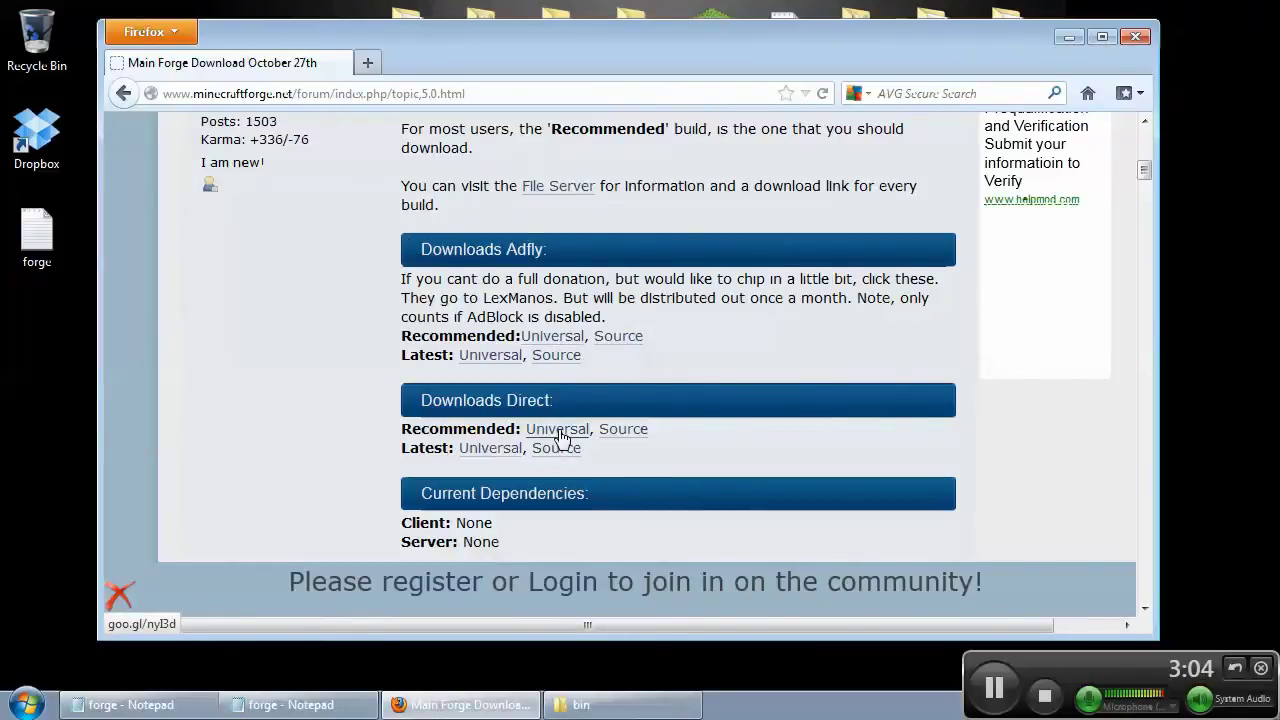
Step: Download the Recommended Universal build through its Adfly link, skipping the ad and saving minecraftforge-universal-6.0.1.349.zip
left_click(557, 340)
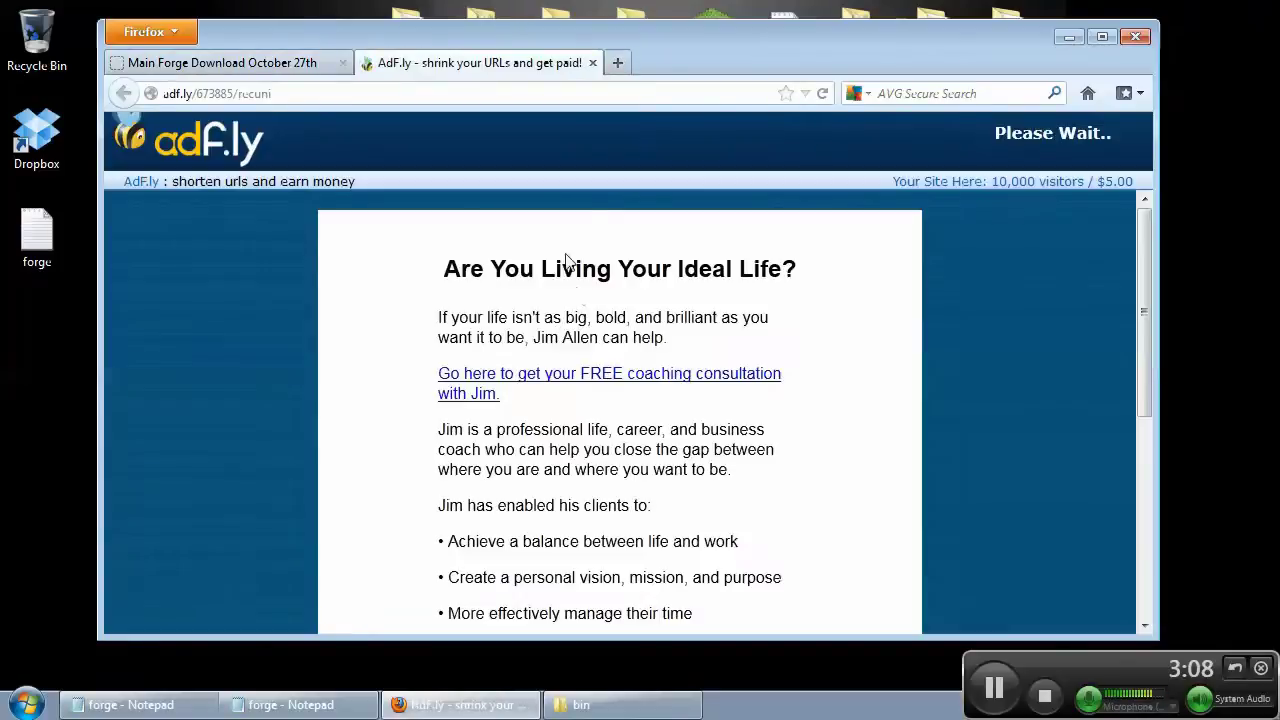
left_click_drag(684, 61, 686, 50)
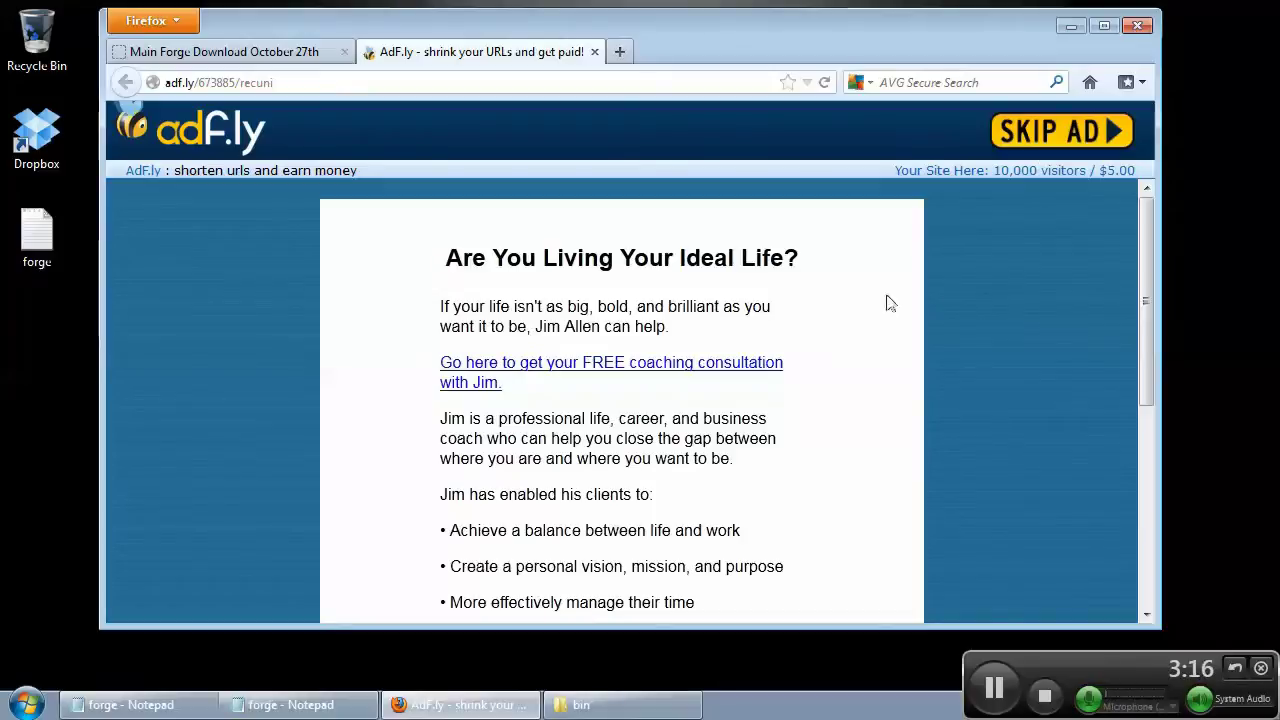
left_click(1043, 148)
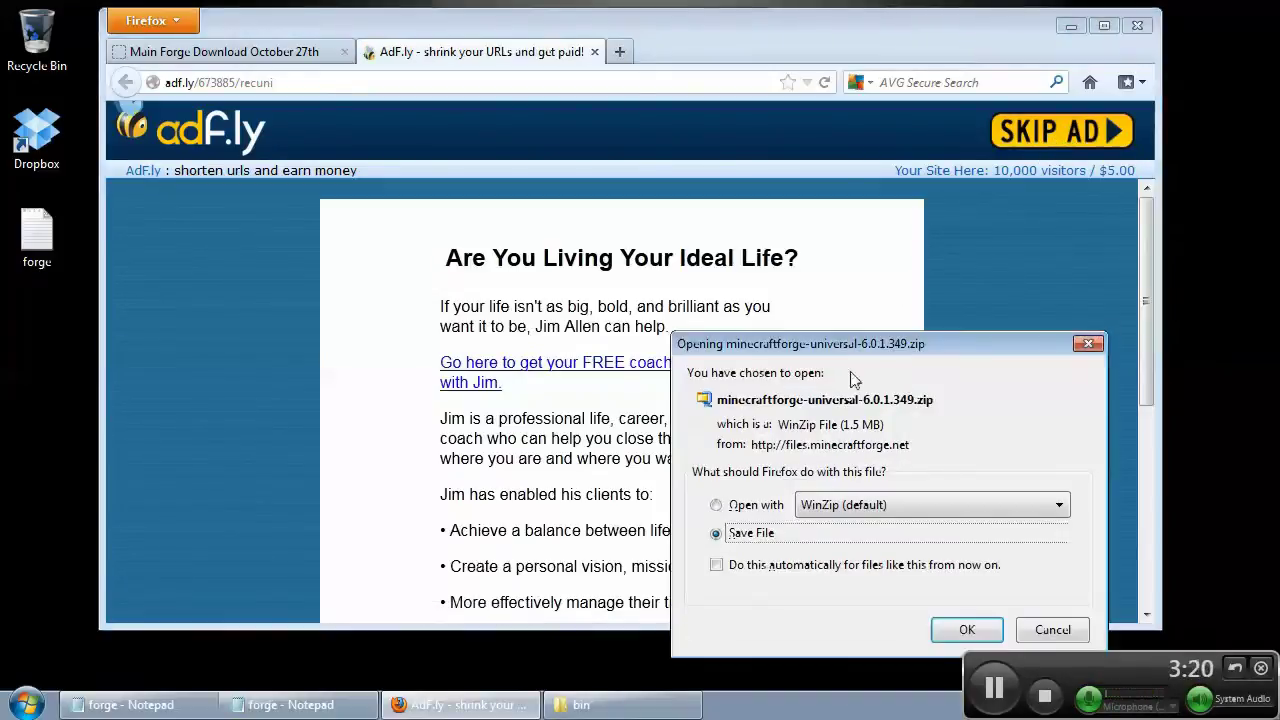
left_click_drag(852, 355, 587, 212)
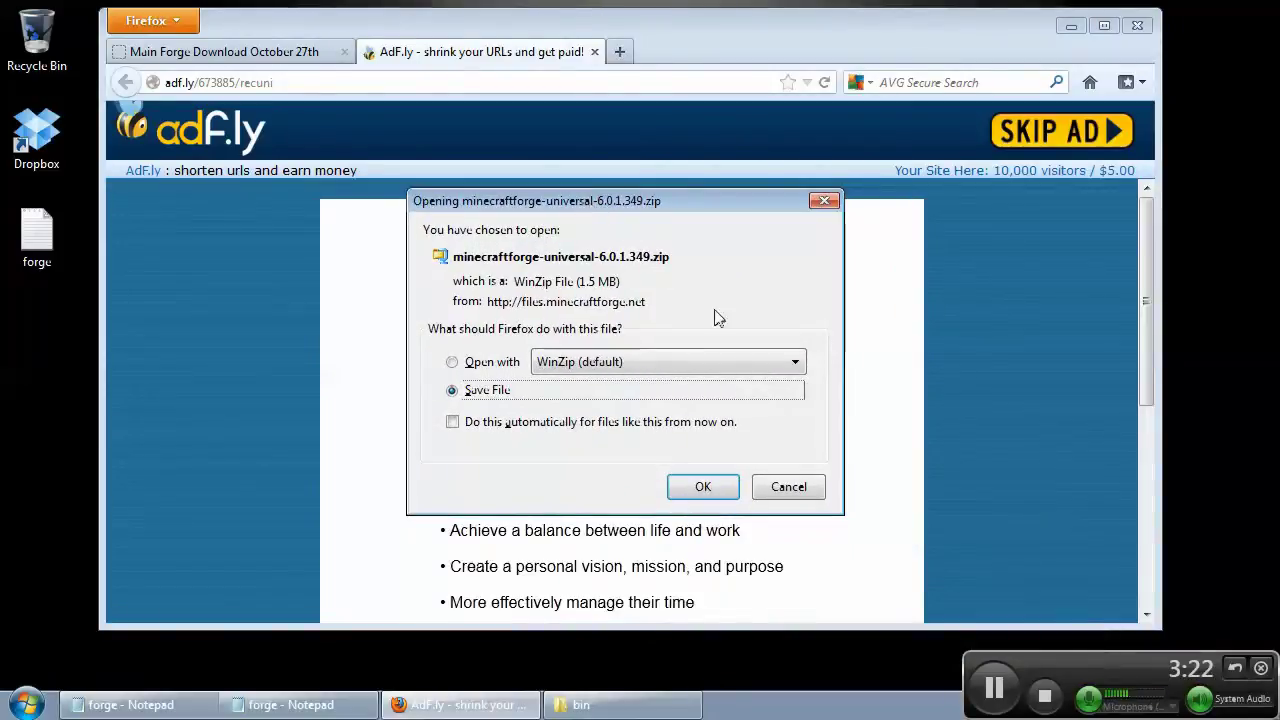
left_click(714, 496)
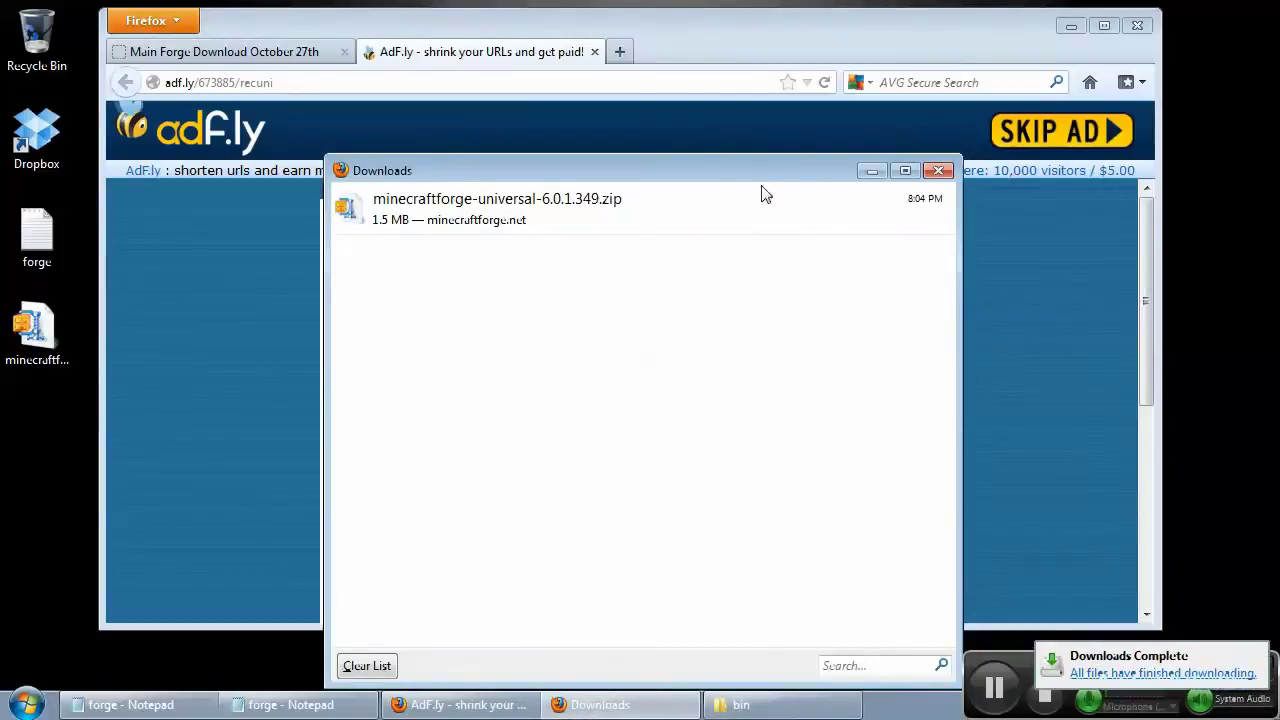
Step: Close the Downloads window and the AdF.ly page, and minimize the browser
left_click_drag(765, 178, 714, 171)
left_click(917, 131)
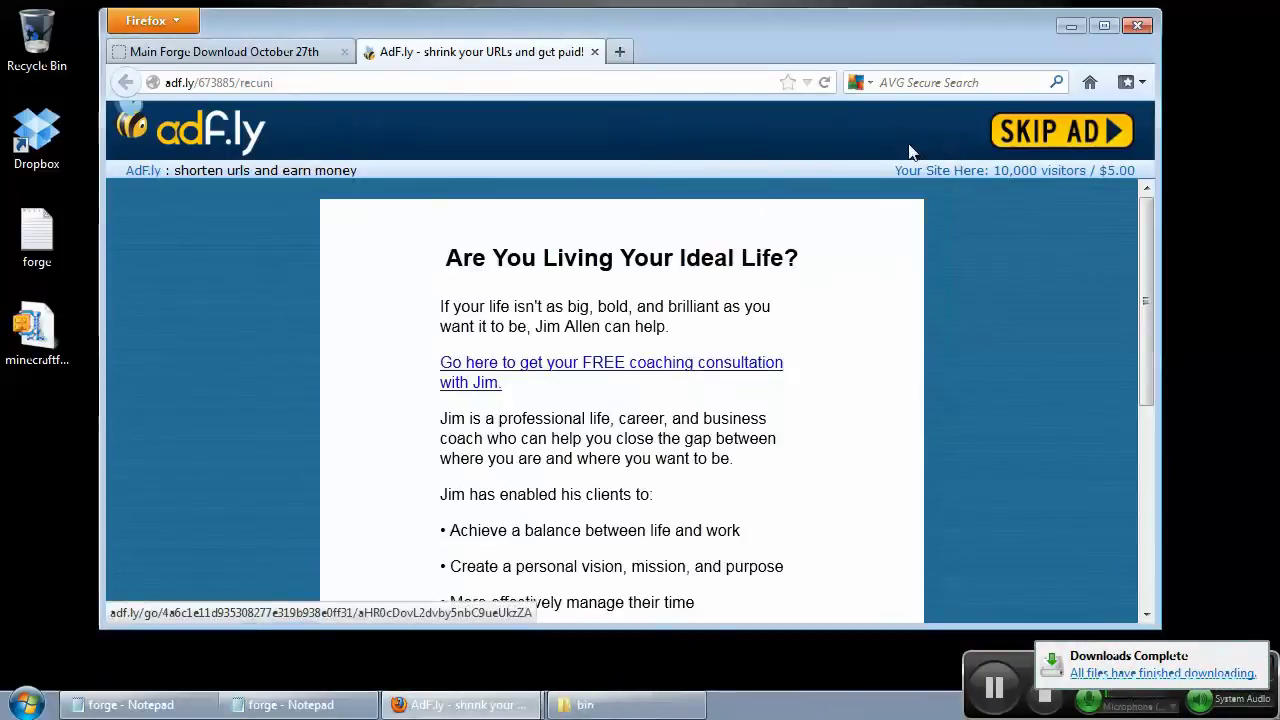
left_click(594, 51)
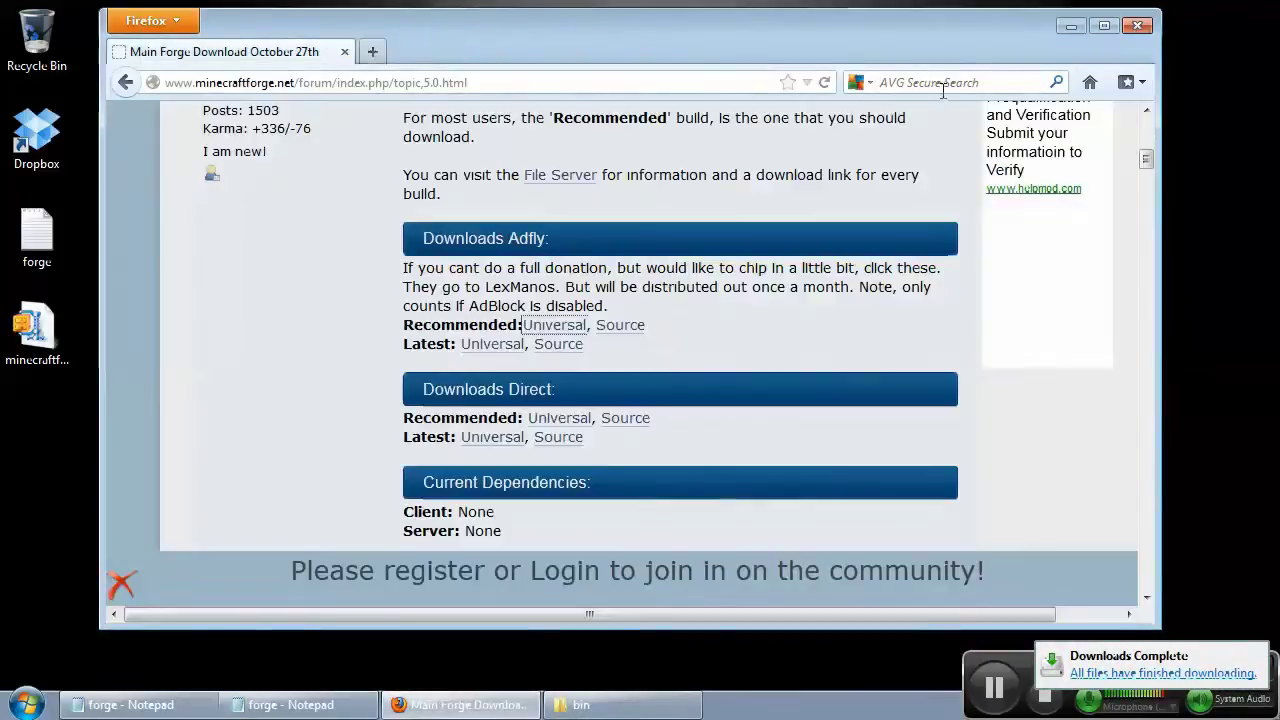
left_click(1070, 25)
Step: Move the minecraftforge-universal-6.0.1.349 zip below and beyond the backup folder on the desktop, and restore the bin folder window
left_click_drag(27, 330, 1088, 142)
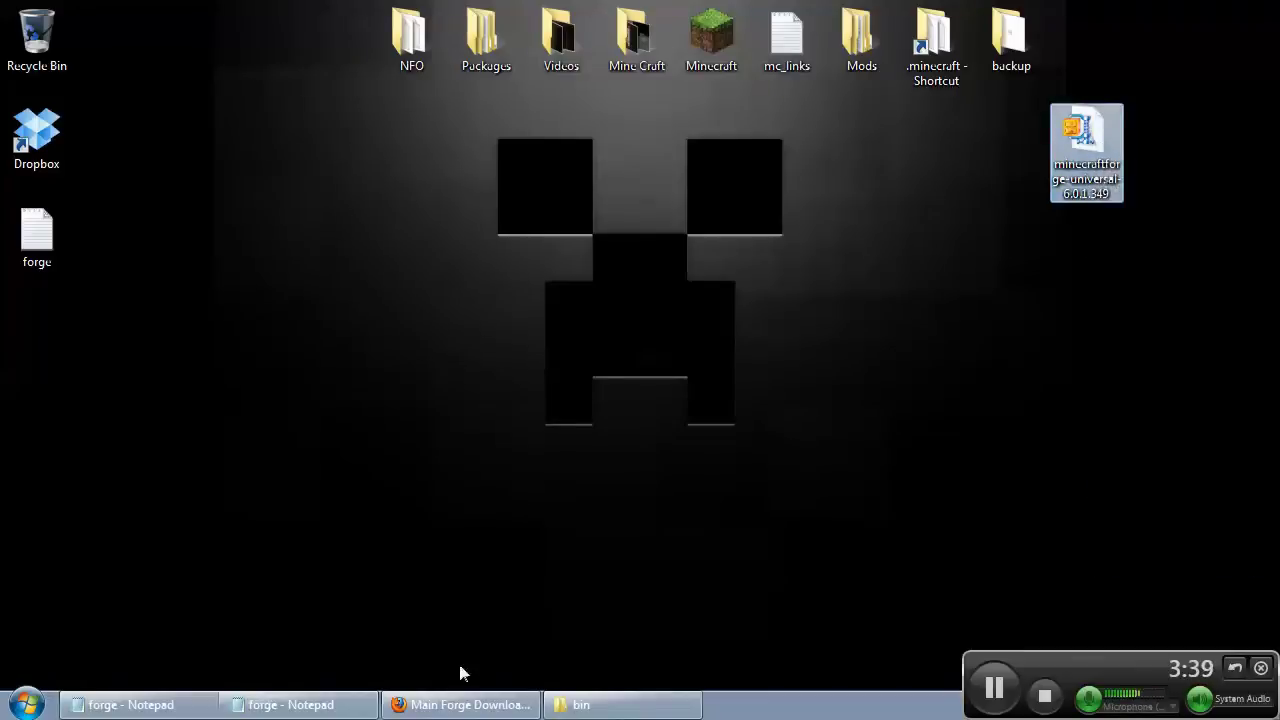
left_click(620, 708)
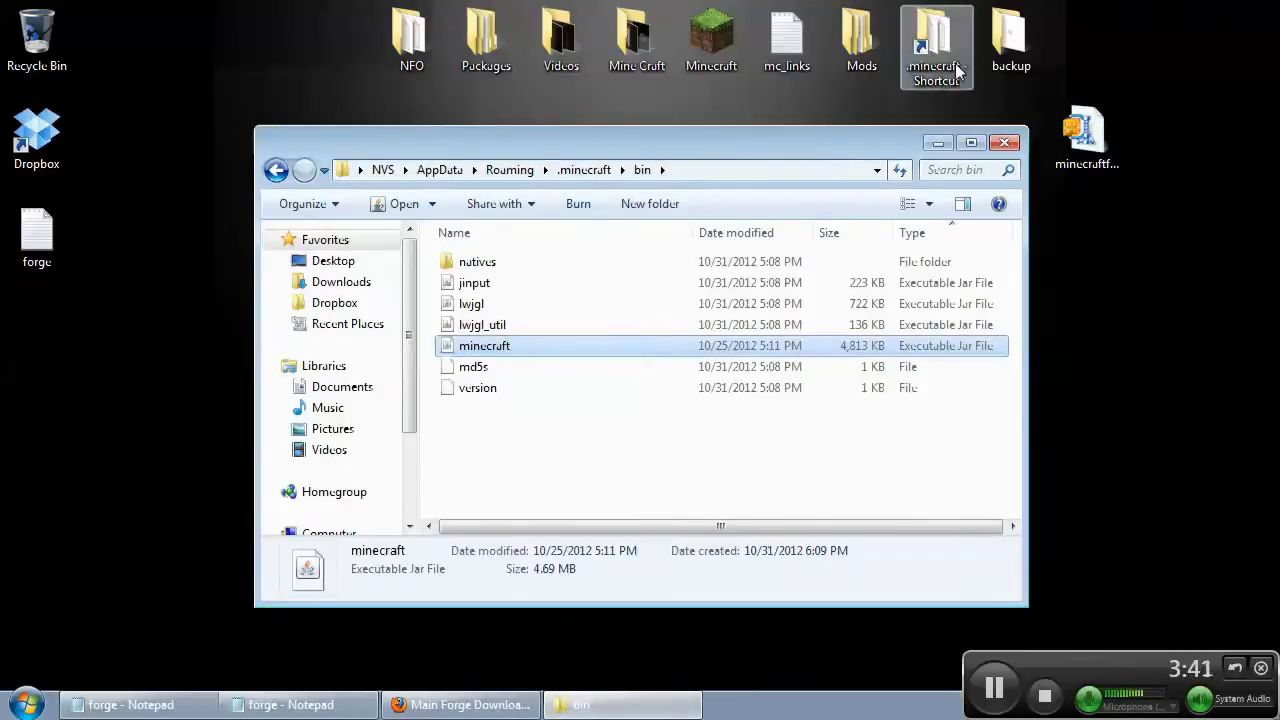
left_click(38, 706)
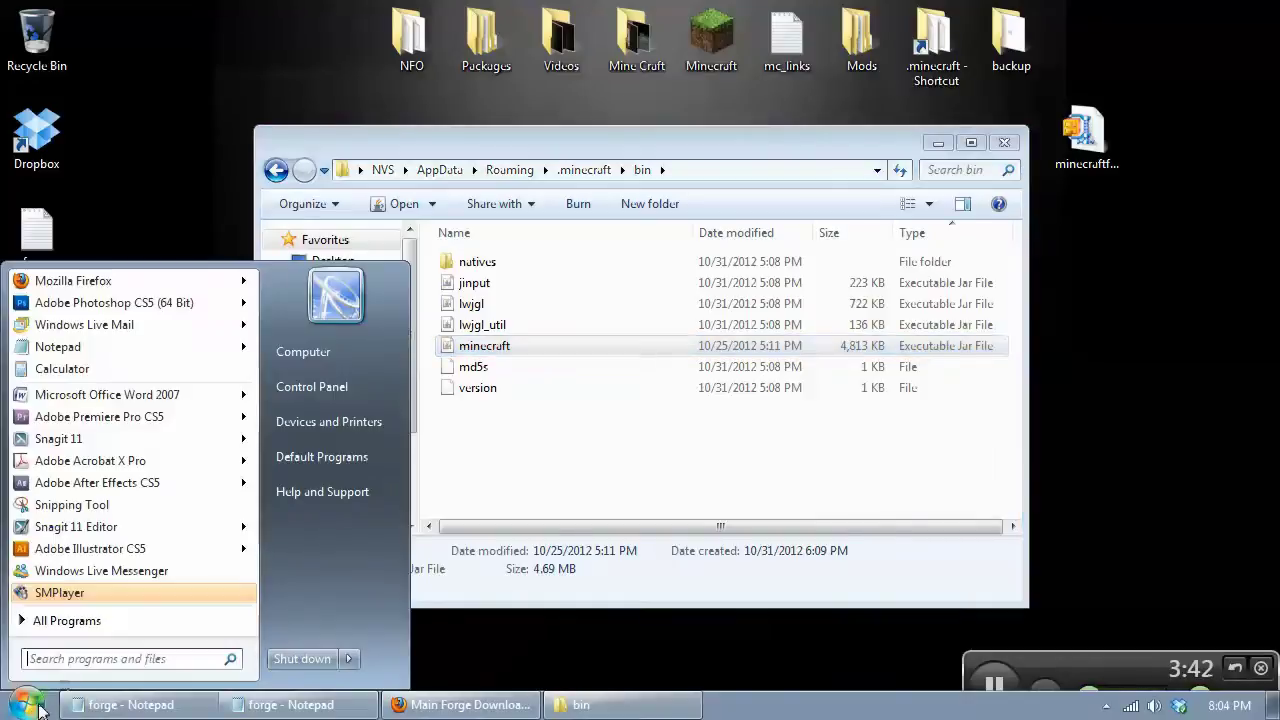
left_click(60, 660)
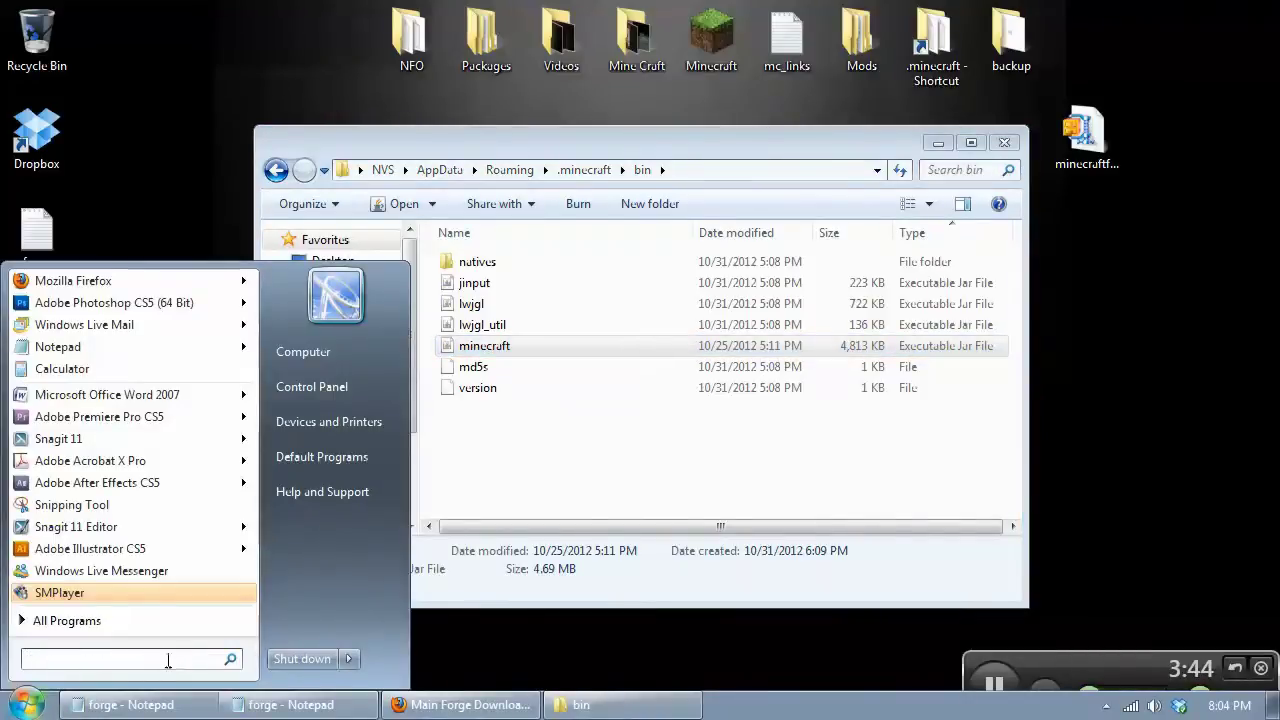
left_click(717, 134)
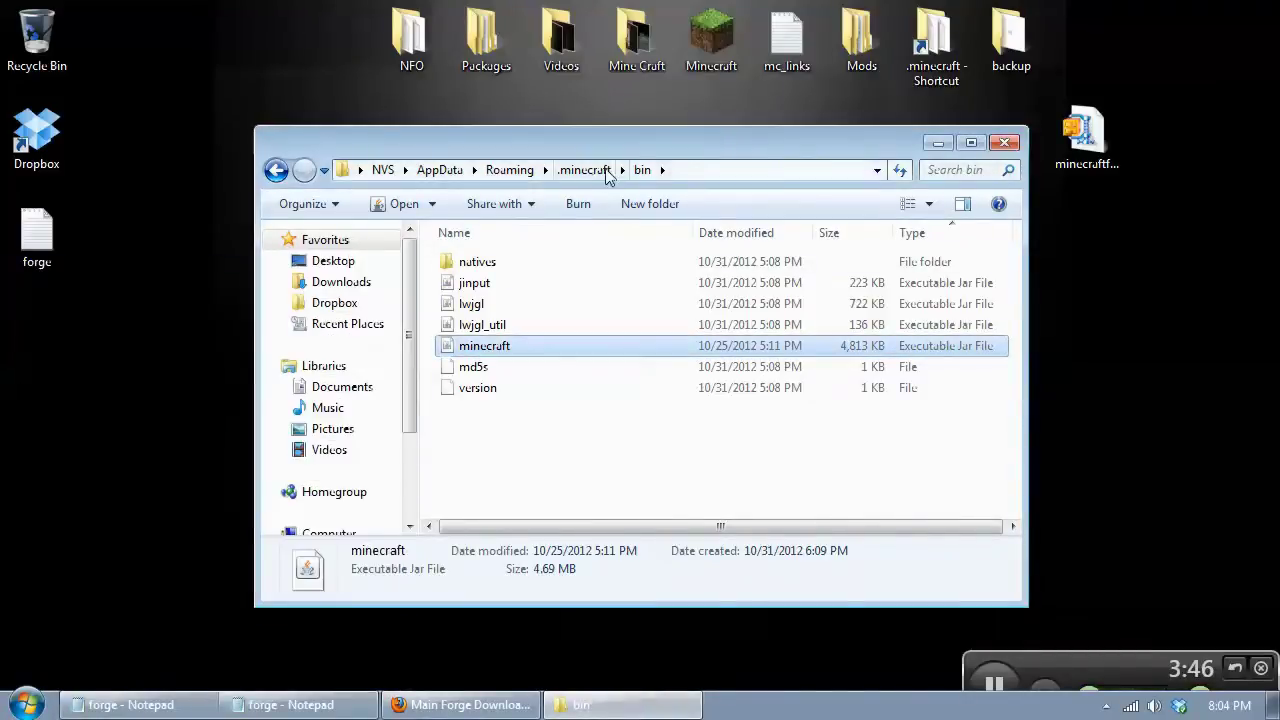
Step: Go up to the .minecraft folder and reopen its bin folder, adjusting the window's position
left_click_drag(706, 145, 719, 147)
key("BackSpace")
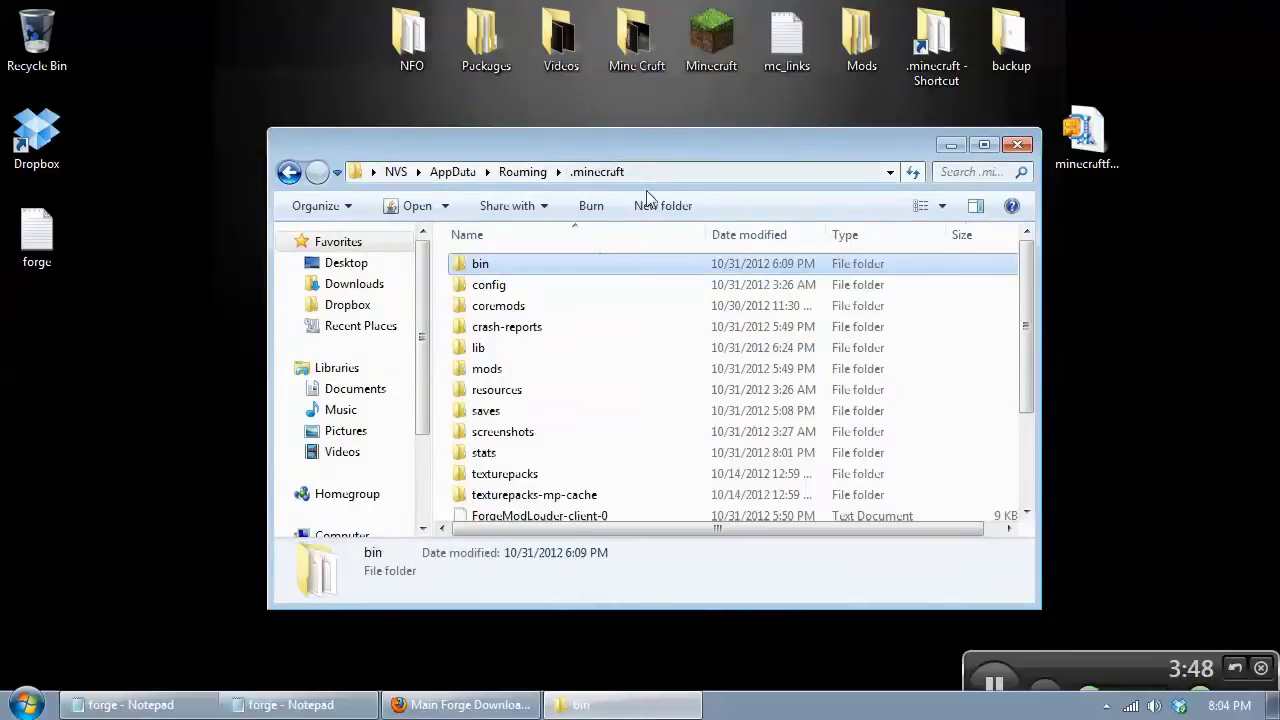
left_click(480, 264)
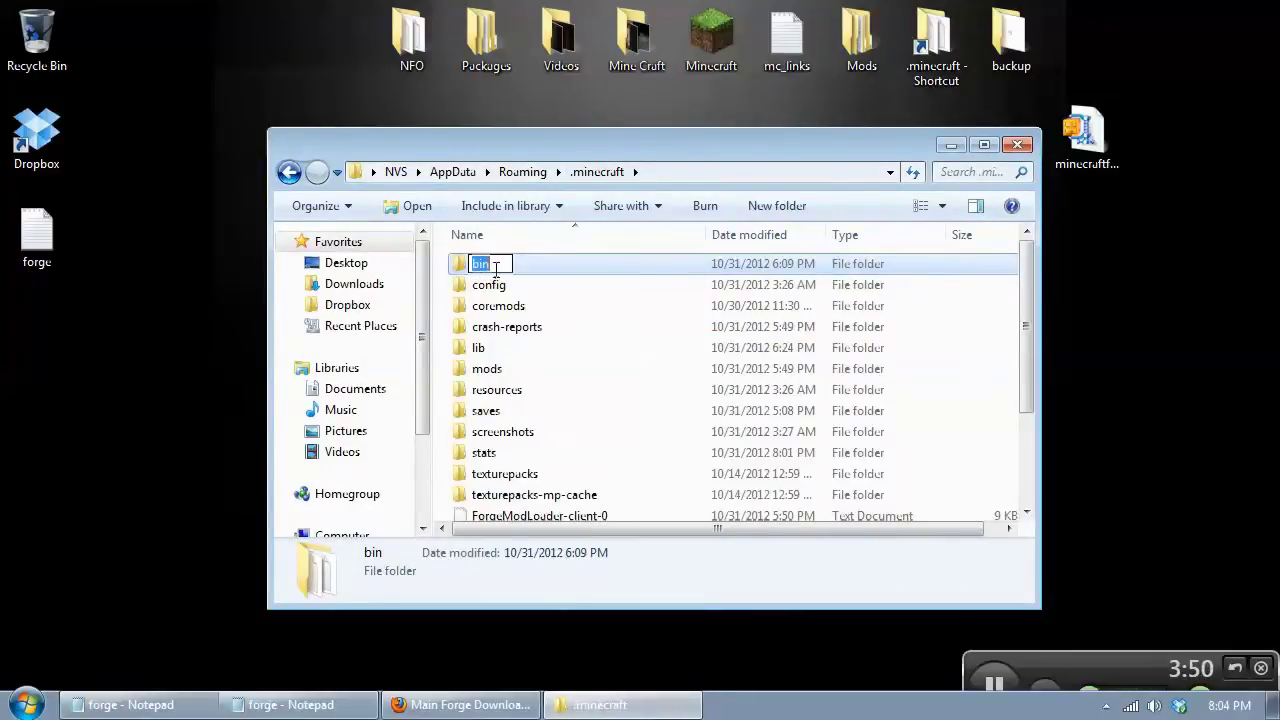
left_click(486, 284)
double_click(480, 264)
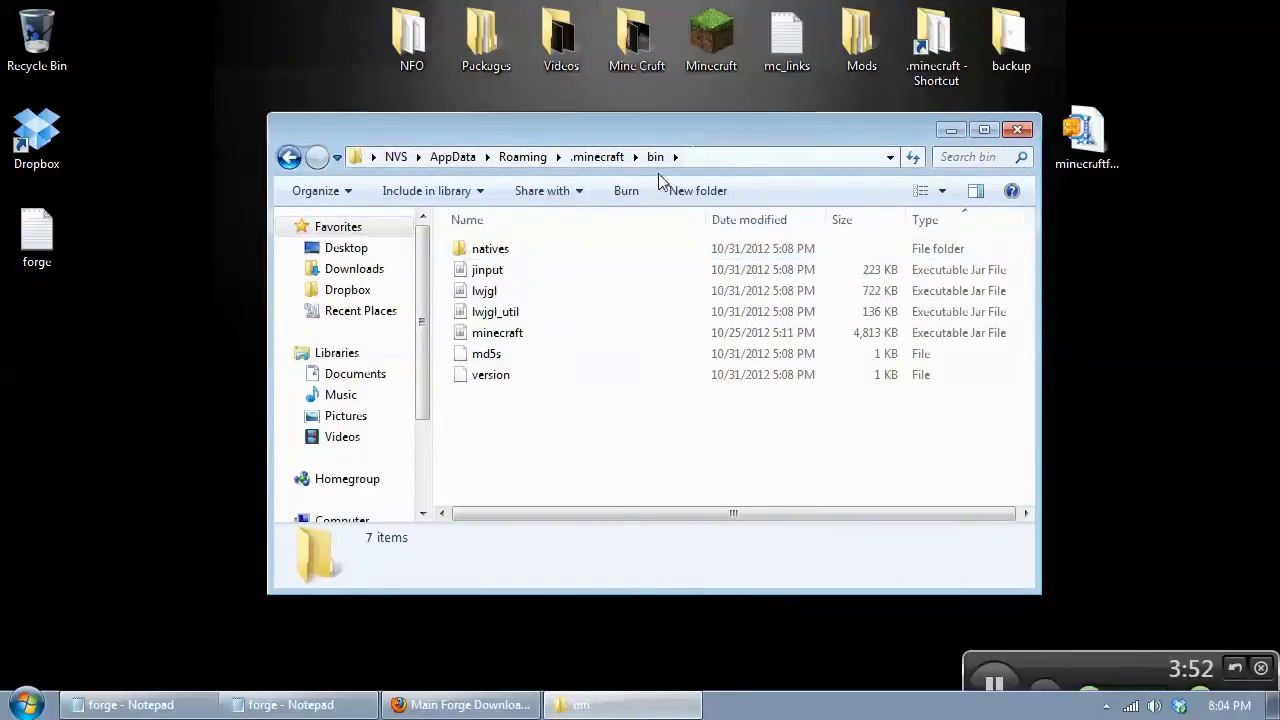
left_click_drag(685, 143, 684, 128)
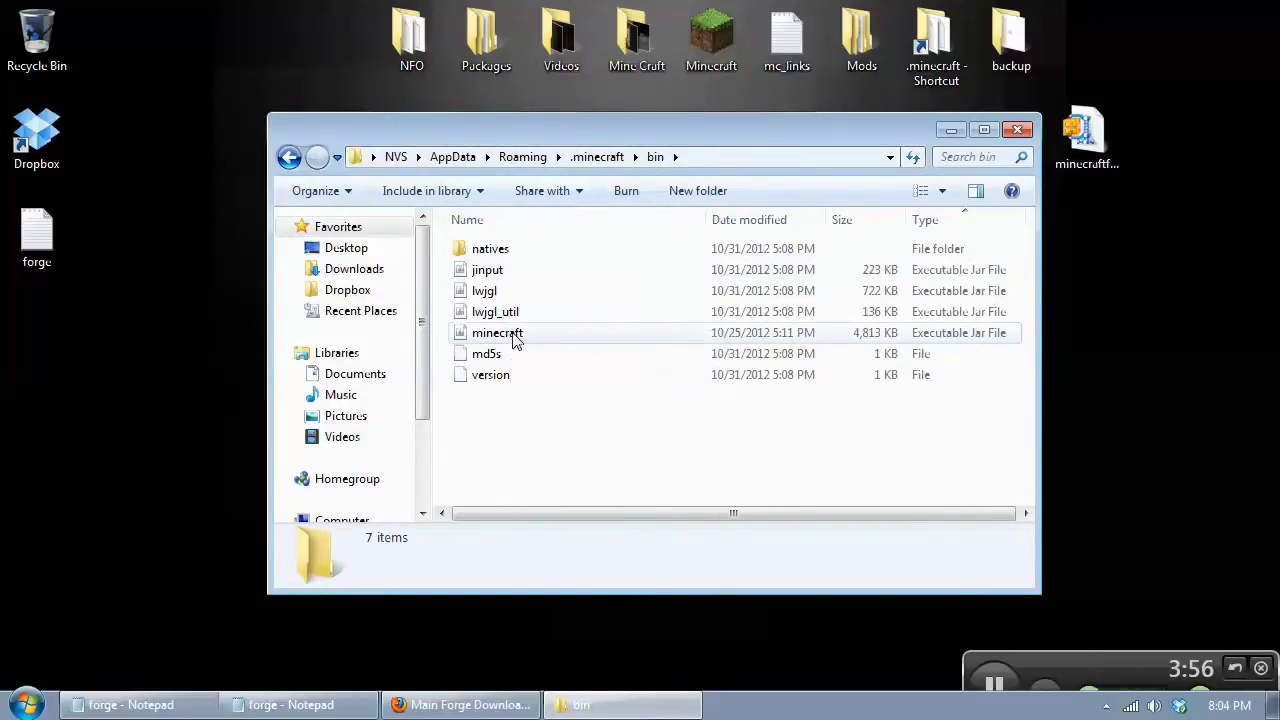
Step: Open the minecraft jar from the bin folder with WinRAR archiver and dismiss the license purchase notice
left_click(520, 342)
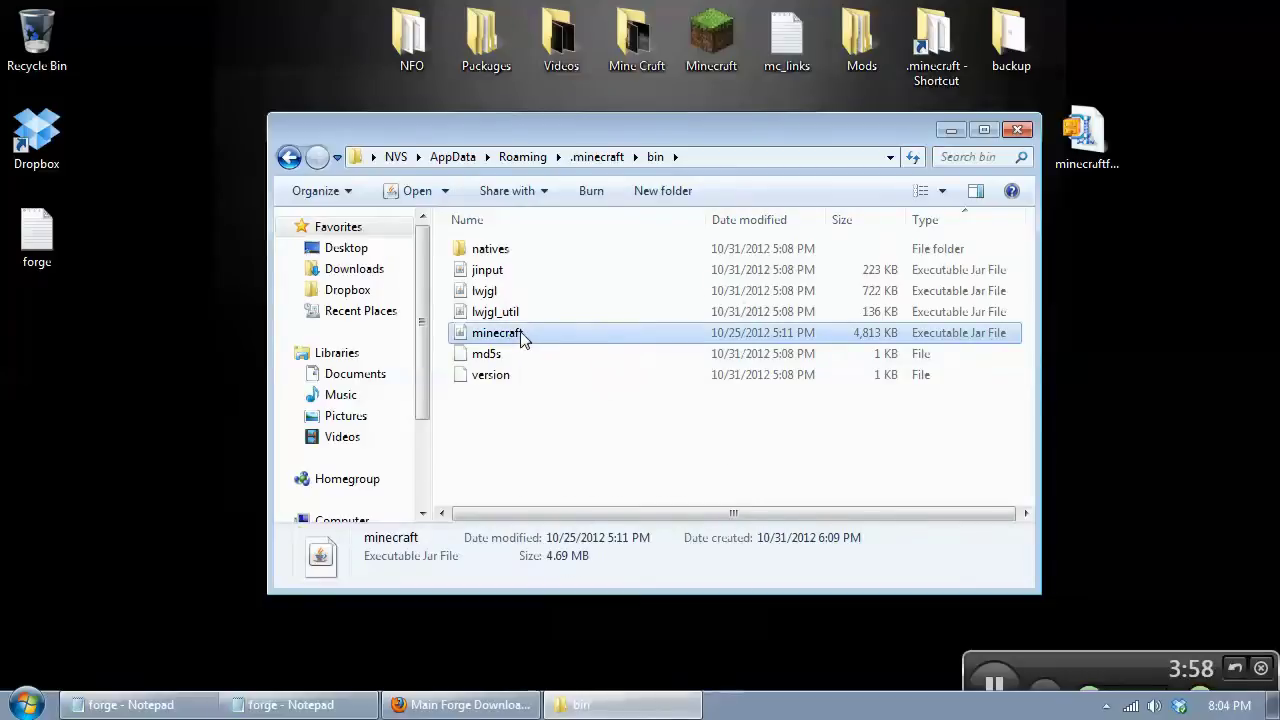
right_click(522, 340)
mouse_move(605, 350)
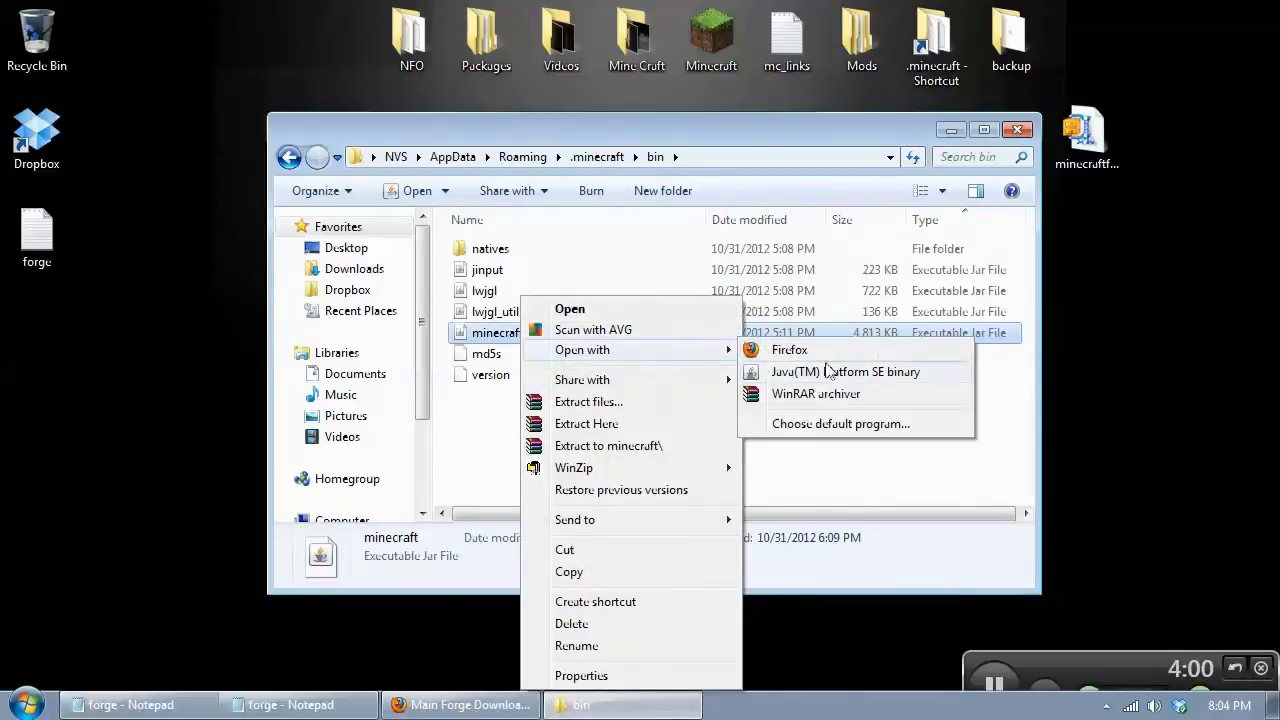
left_click(810, 394)
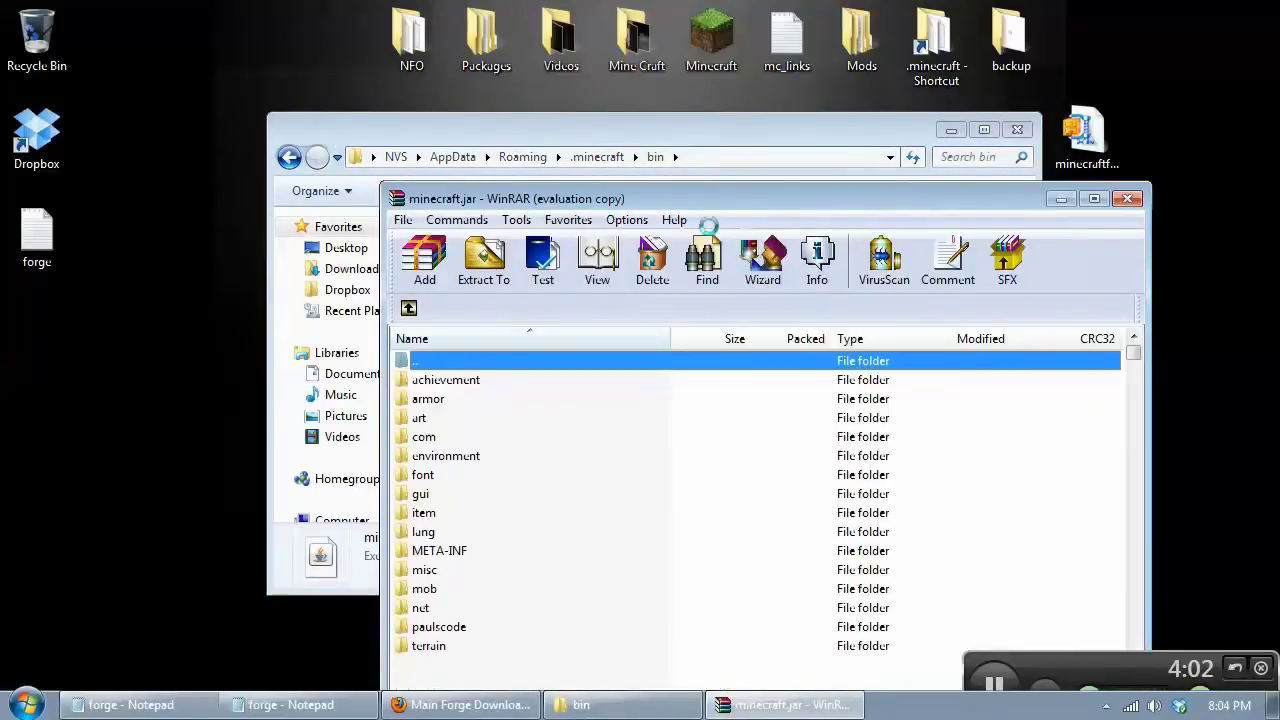
left_click_drag(651, 124, 603, 15)
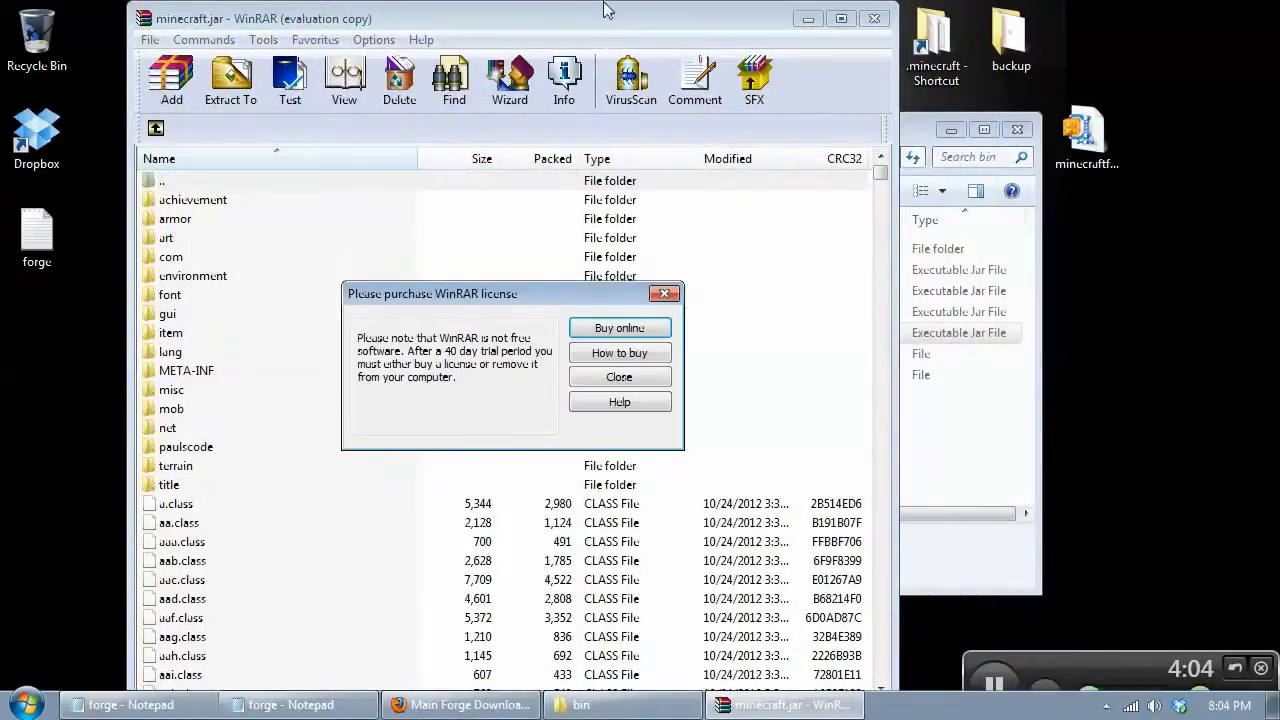
left_click(646, 381)
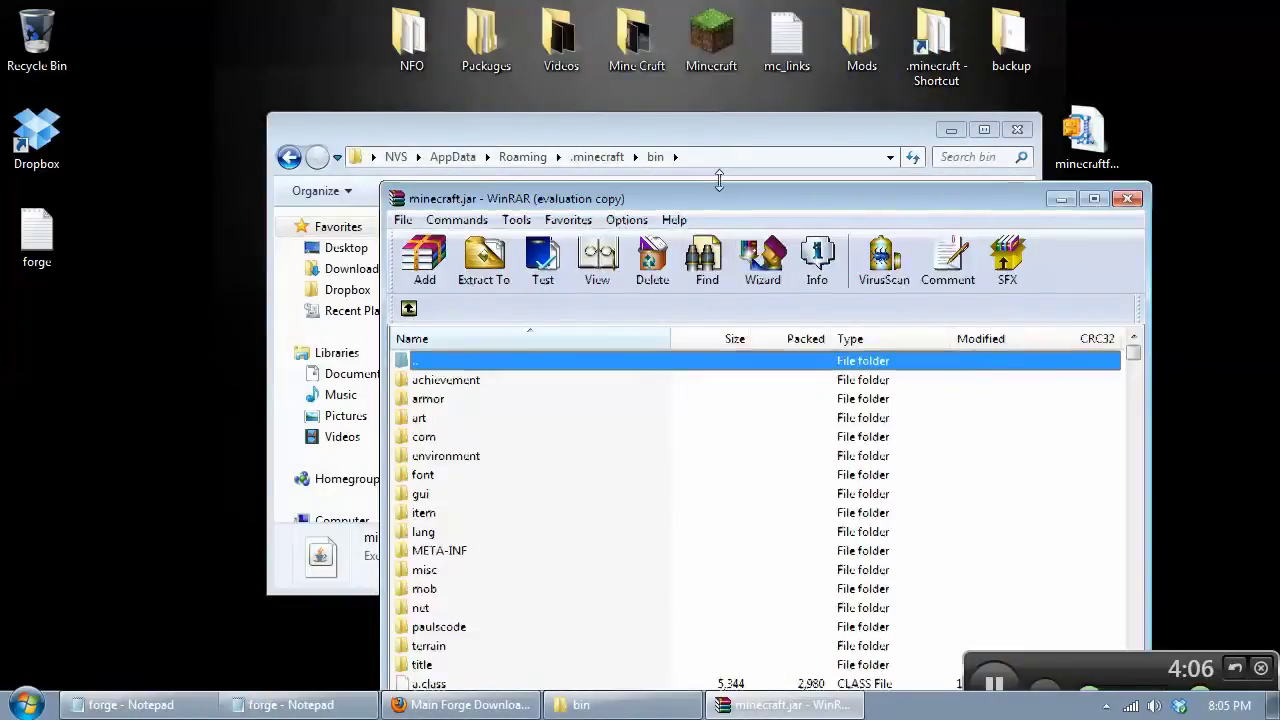
Step: Move and resize the minecraft.jar archive window into a narrower, taller shape, and minimize the bin folder window
left_click_drag(718, 200, 465, 64)
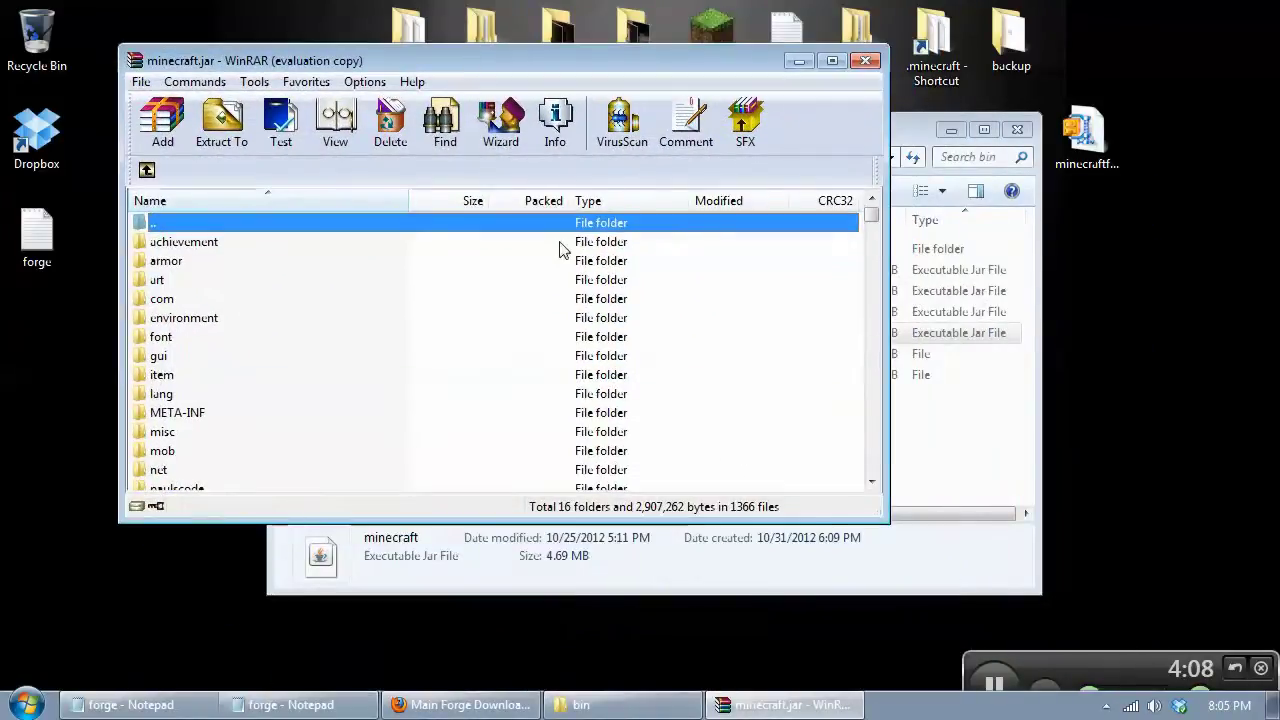
left_click_drag(867, 511, 684, 620)
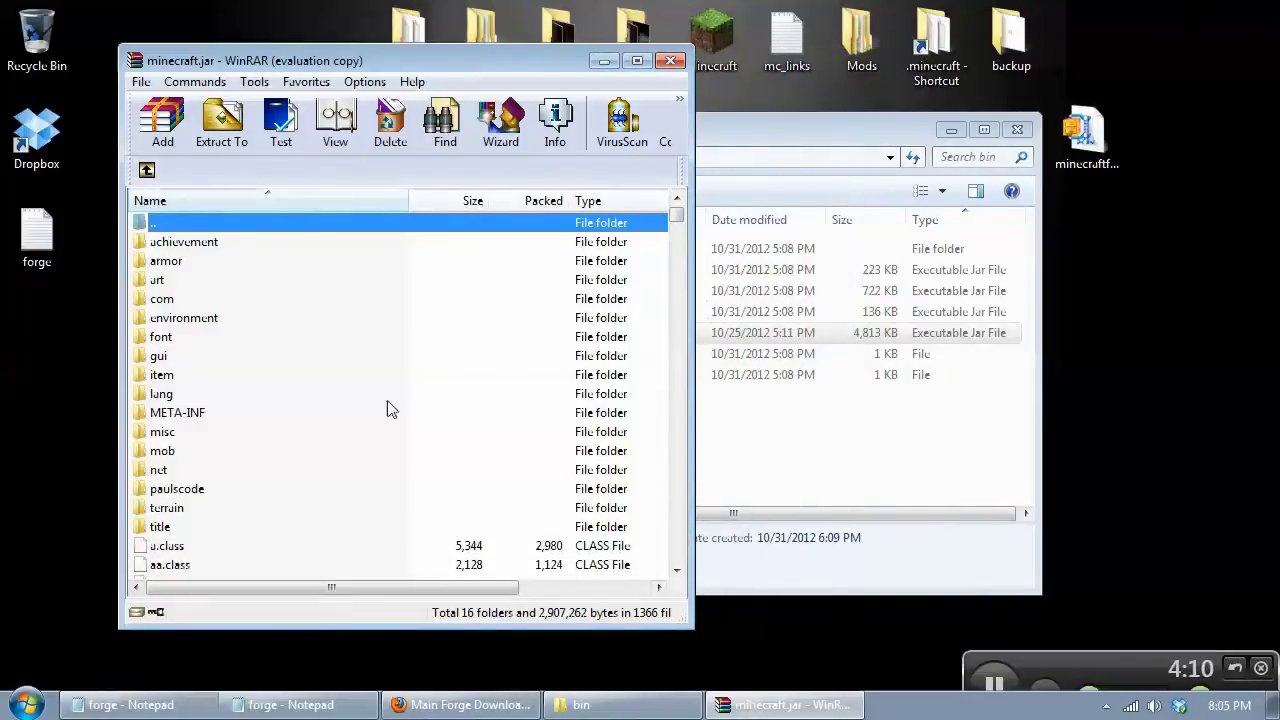
left_click_drag(497, 63, 476, 63)
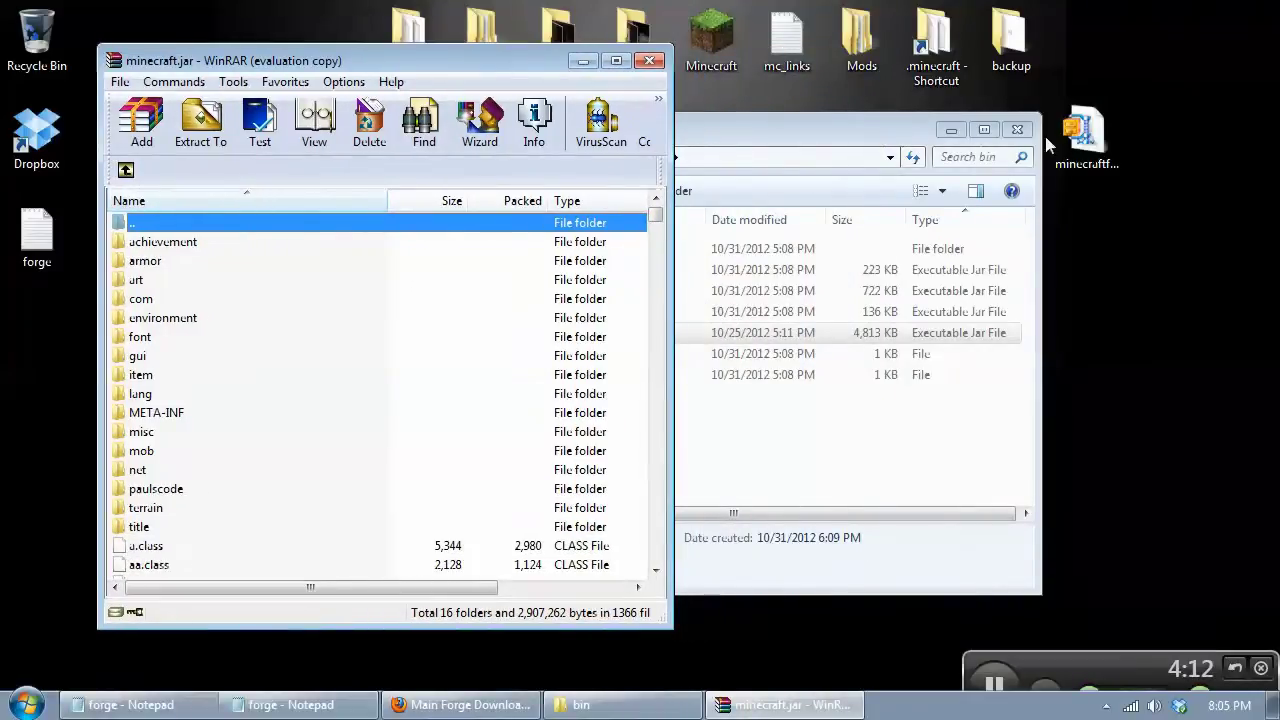
left_click(1017, 129)
Step: Move the minecraftforge-universal-6.0.1.349 zip to a clear desktop area, open it with WinRAR archiver, and dismiss the license notice
left_click_drag(1083, 133, 970, 288)
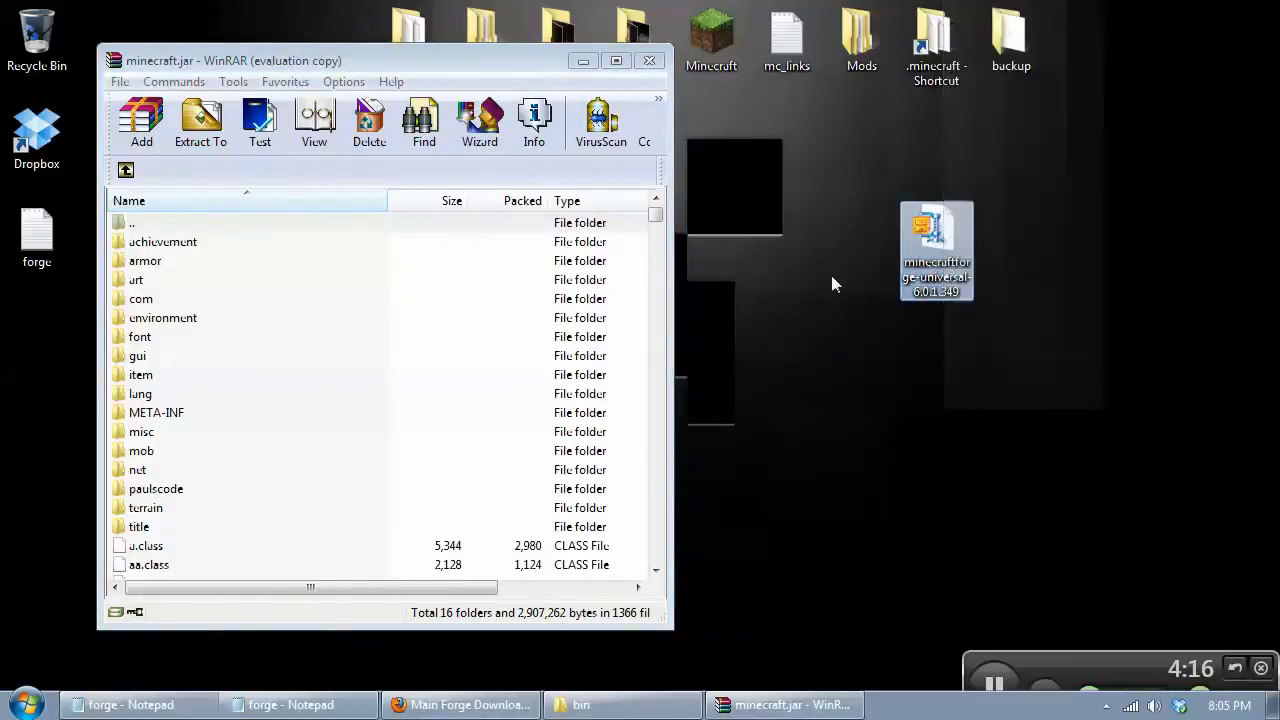
right_click(933, 232)
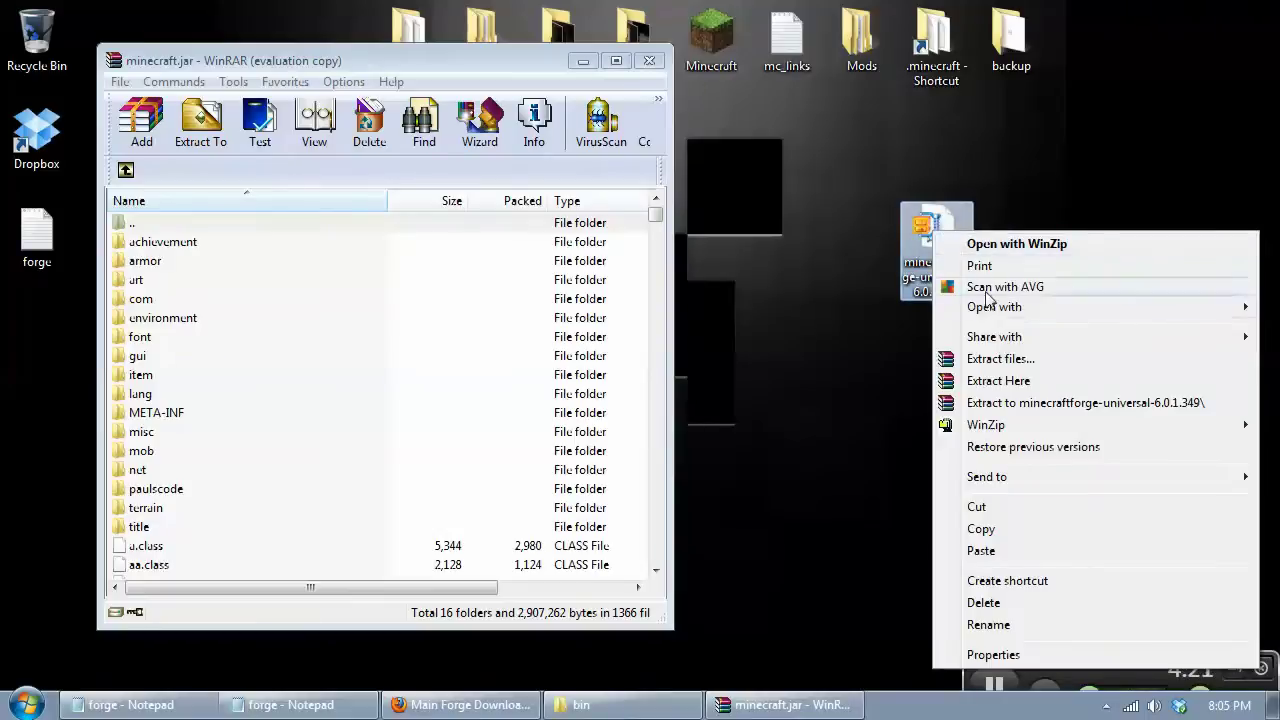
mouse_move(1000, 307)
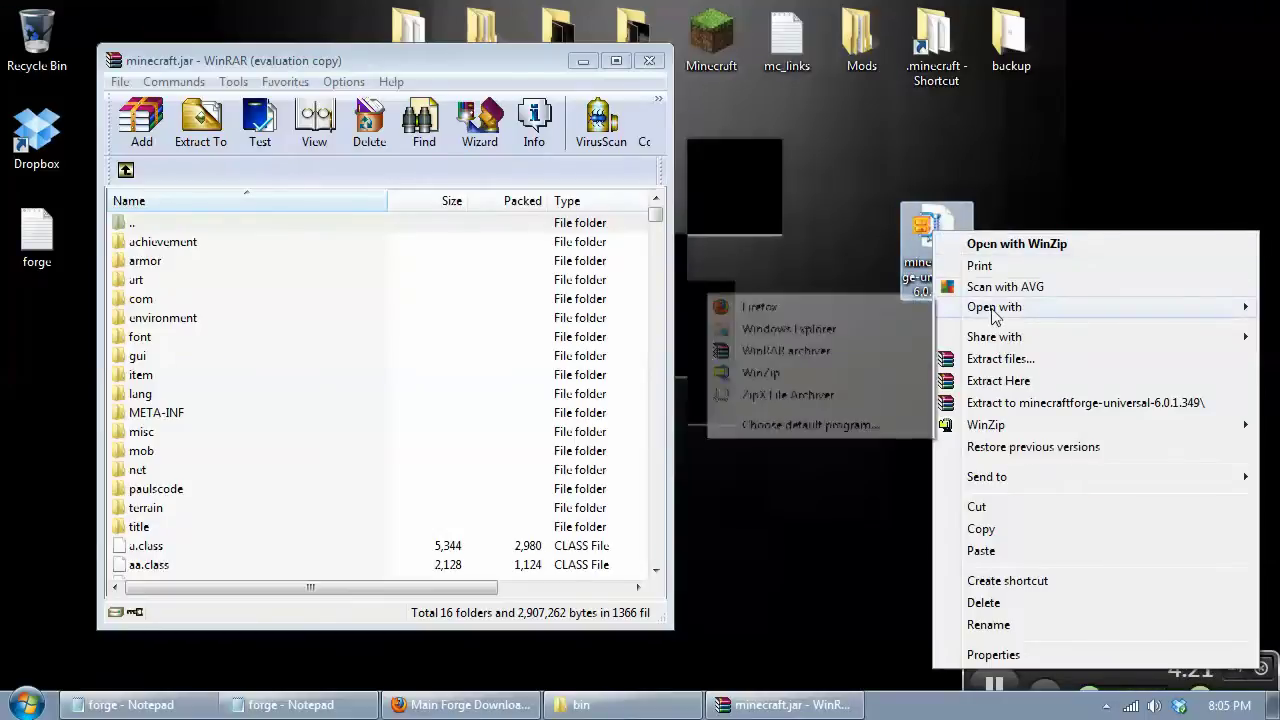
left_click(786, 351)
left_click_drag(823, 199, 857, 88)
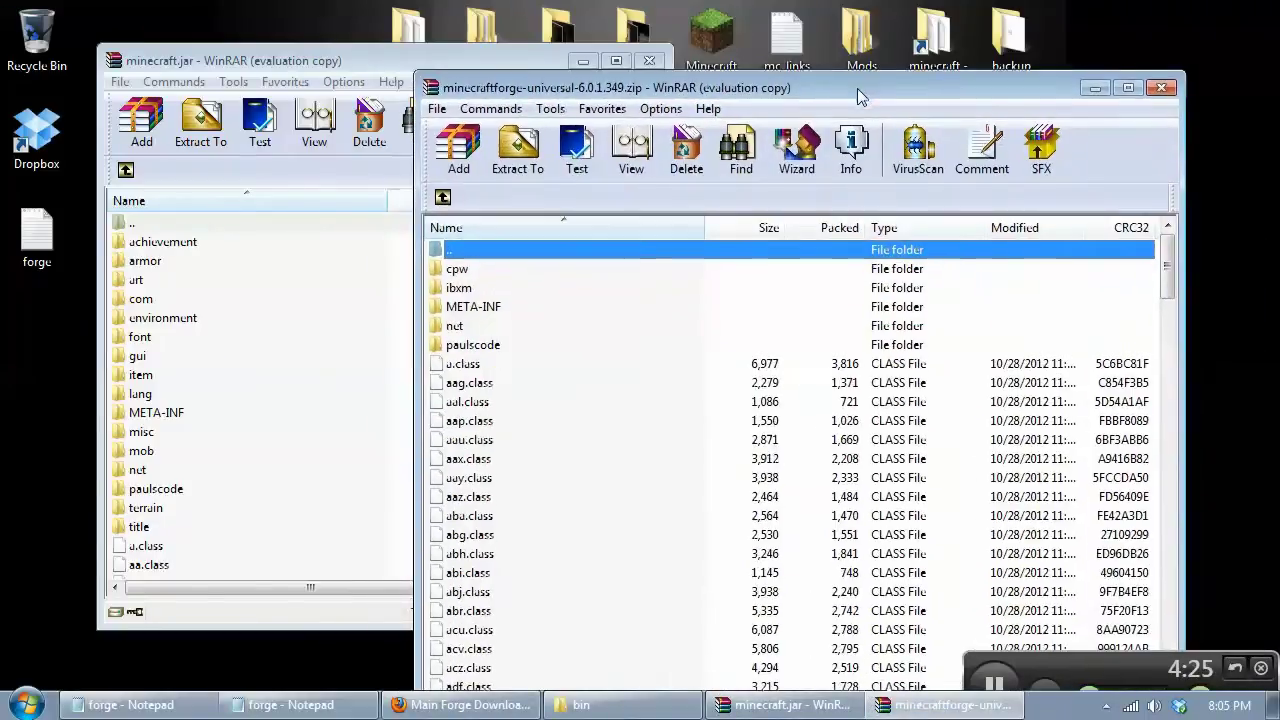
left_click(908, 448)
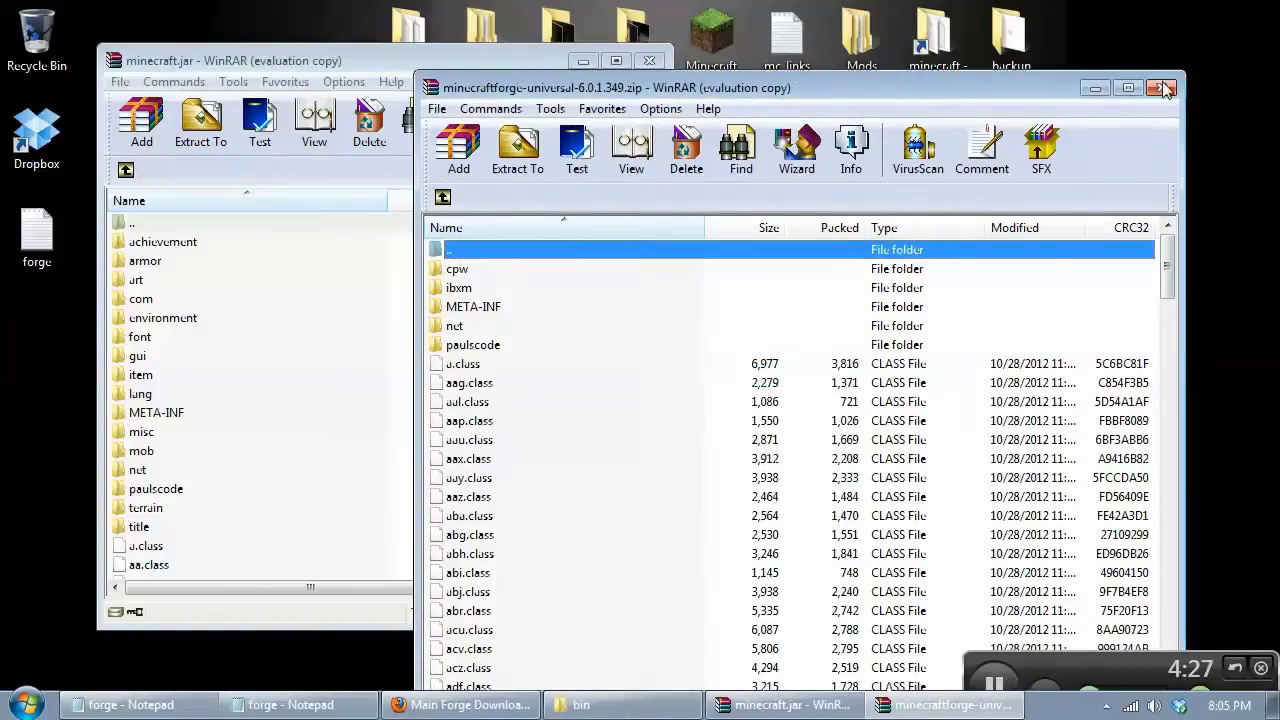
Step: Resize the Forge zip's archive window and arrange it side by side with the minecraft.jar archive window
left_click_drag(1183, 72, 930, 428)
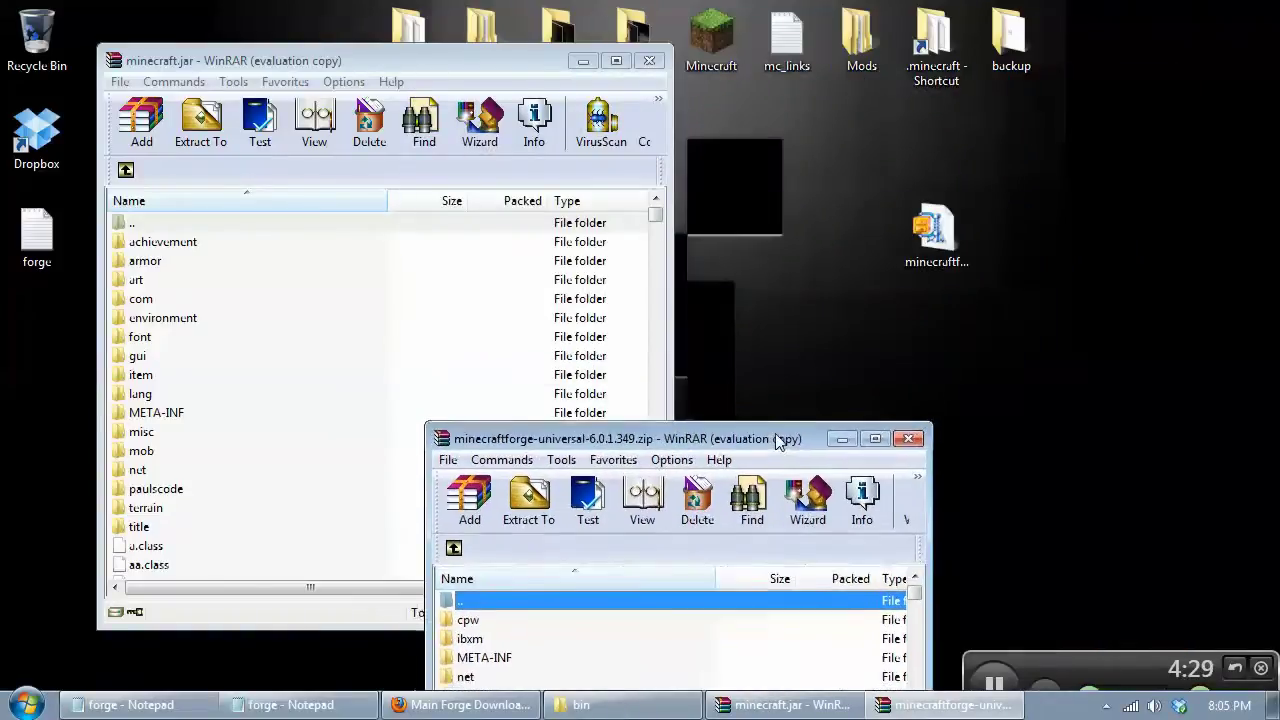
left_click_drag(780, 437, 1038, 61)
left_click_drag(1186, 412, 1210, 610)
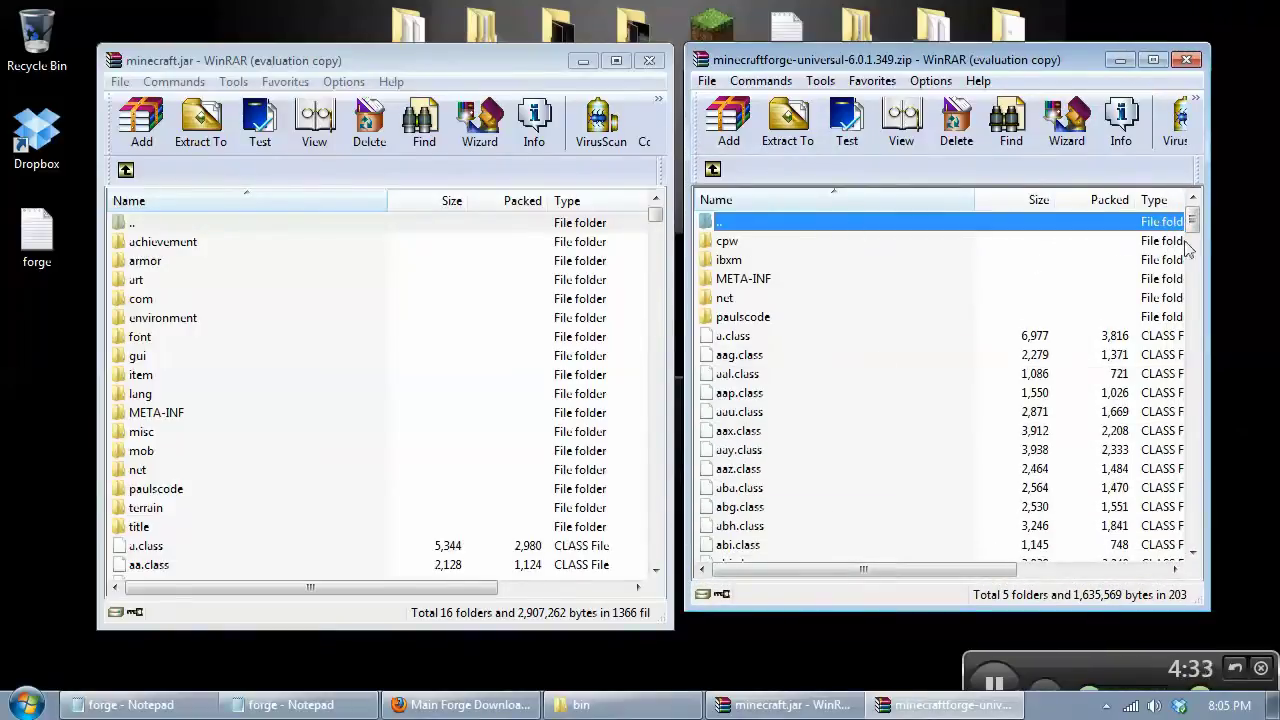
left_click_drag(1193, 228, 1238, 218)
left_click_drag(1057, 62, 1070, 66)
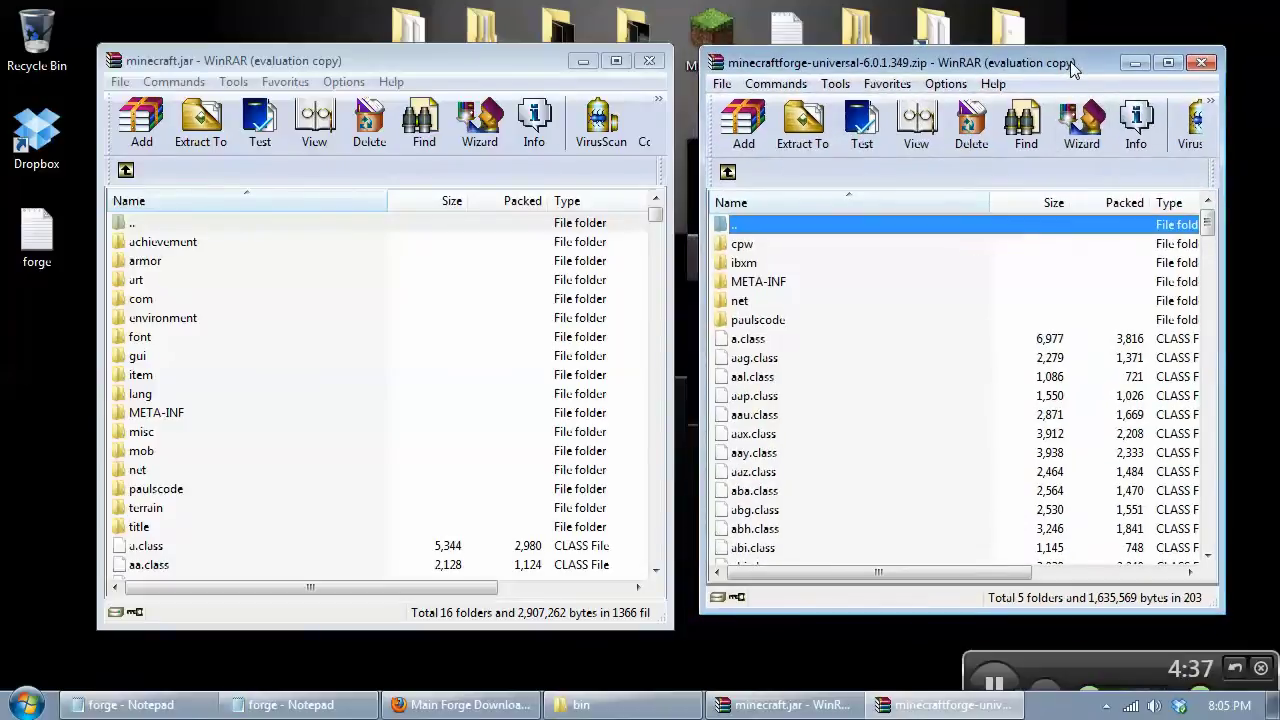
left_click_drag(440, 56, 433, 60)
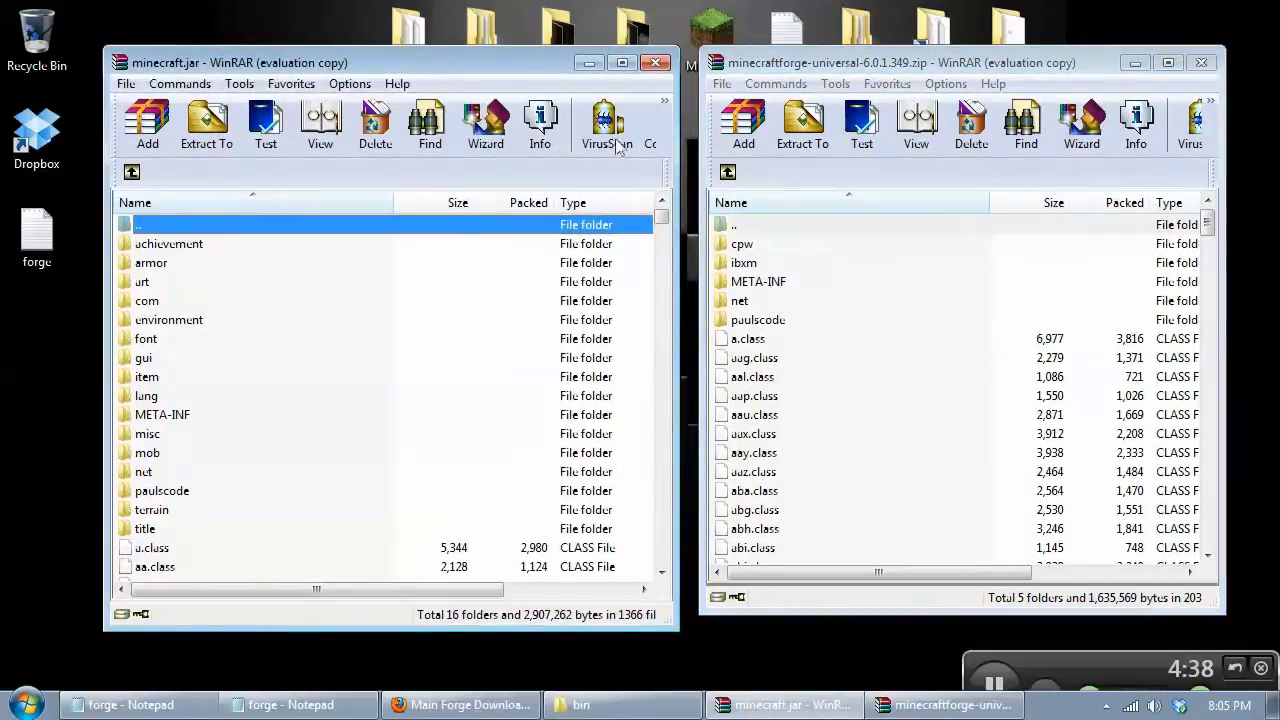
Step: Copy all files and folders from cpw to zr.class in the Forge archive into minecraft.jar, accepting the default archive parameters
left_click(738, 244)
left_click_drag(1213, 247, 1237, 553)
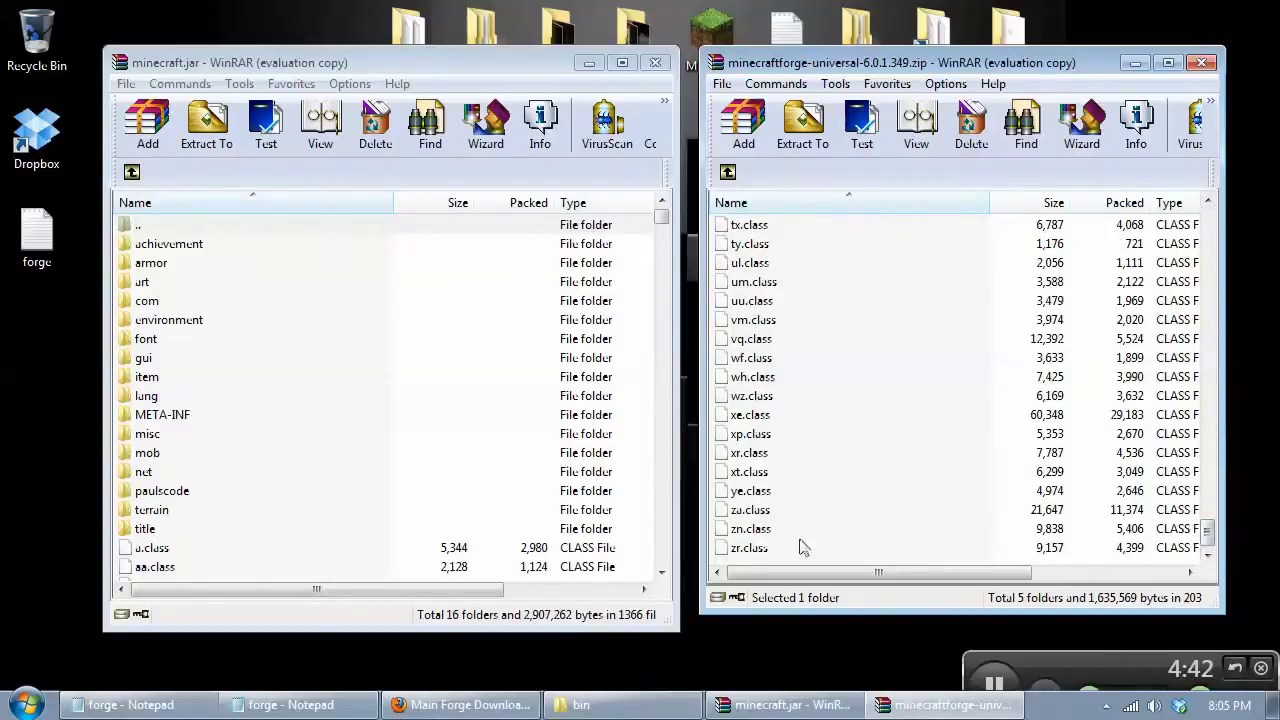
left_click(750, 547, "shift")
left_click_drag(1218, 540, 1237, 218)
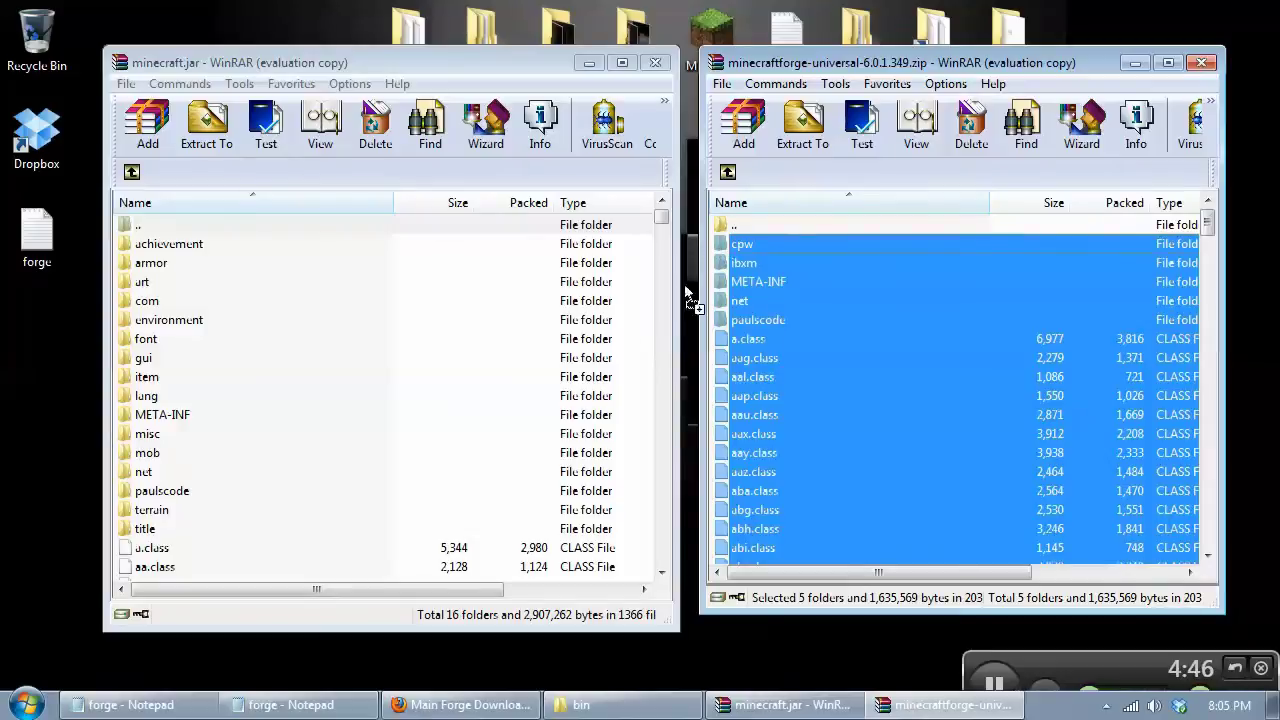
left_click_drag(408, 347, 409, 344)
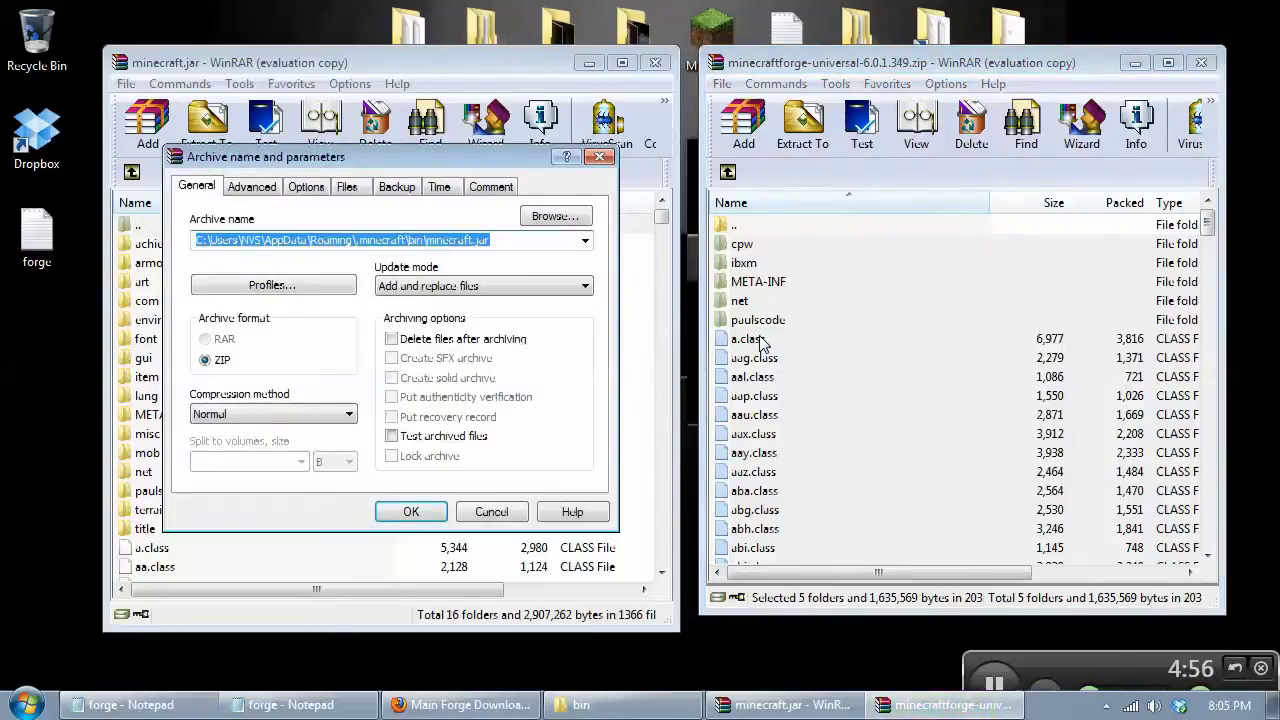
left_click(432, 510)
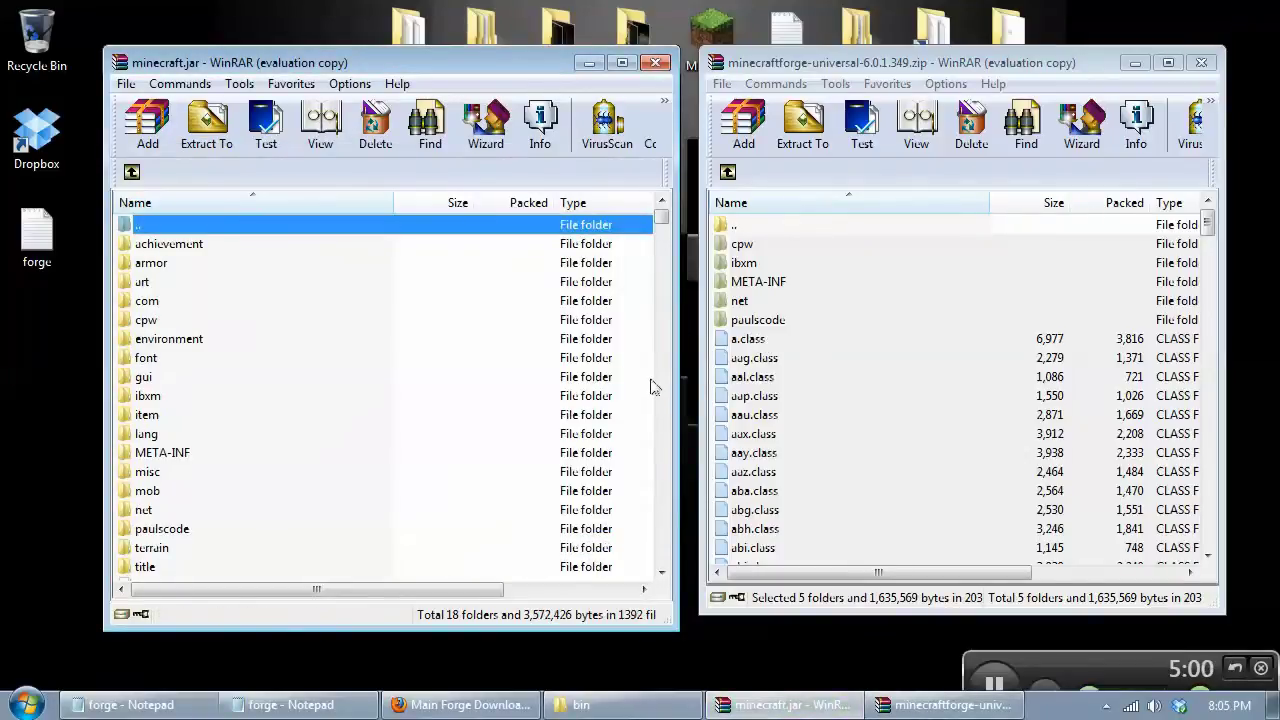
Step: Delete the META-INF folder from the minecraft.jar archive and confirm the deletion
left_click(163, 455)
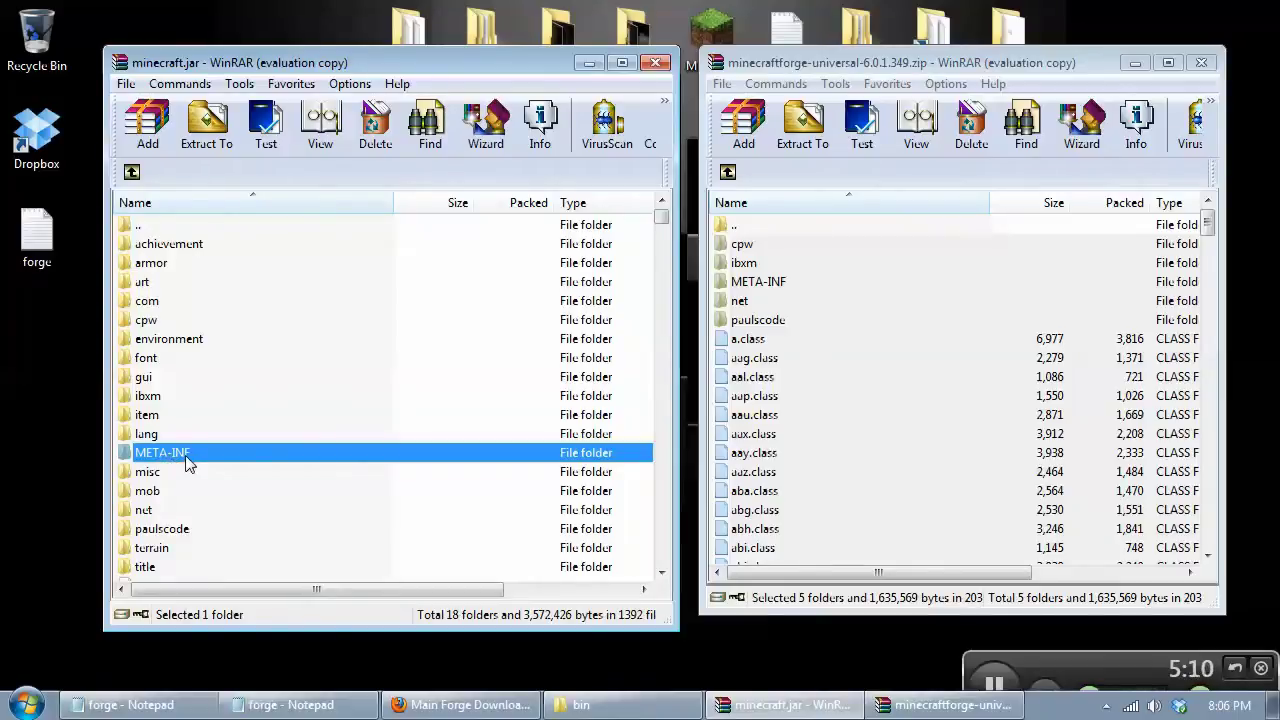
right_click(198, 452)
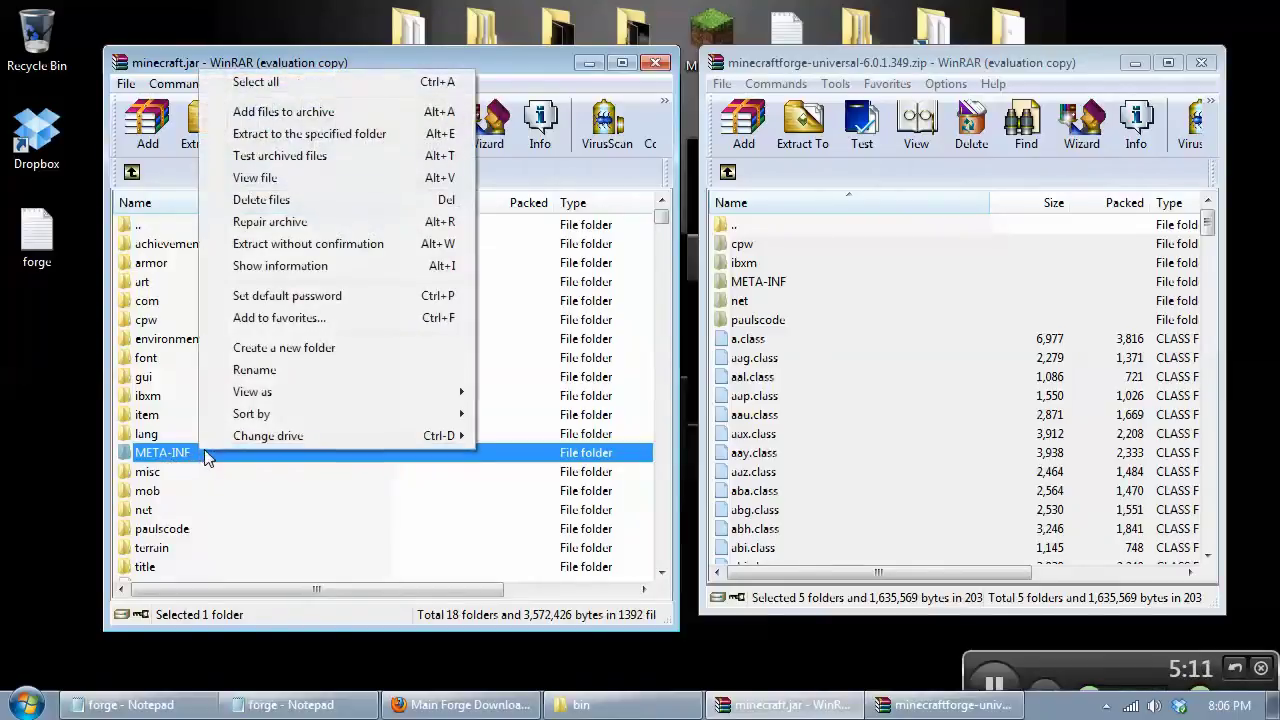
left_click(287, 201)
left_click(630, 433)
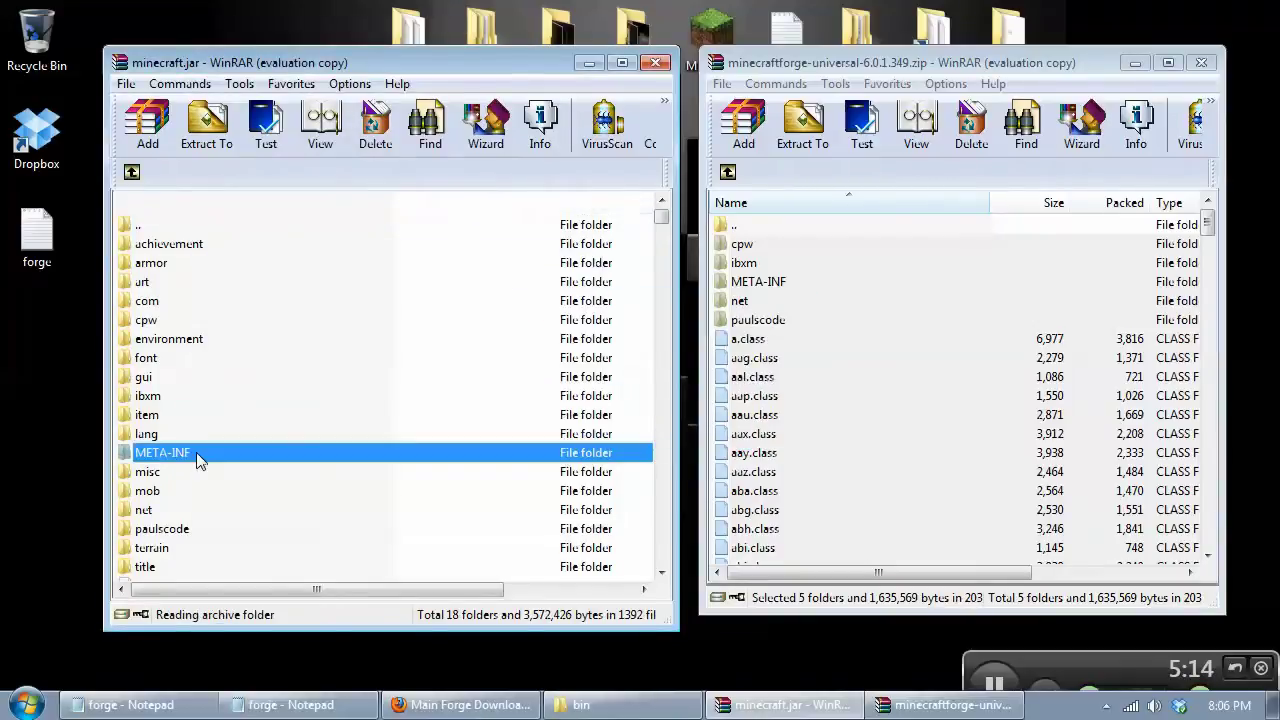
Step: Close both archive windows, move the Forge zip below the backup folder on the desktop, and leave the bin folder minimized
left_click(656, 63)
left_click(1201, 63)
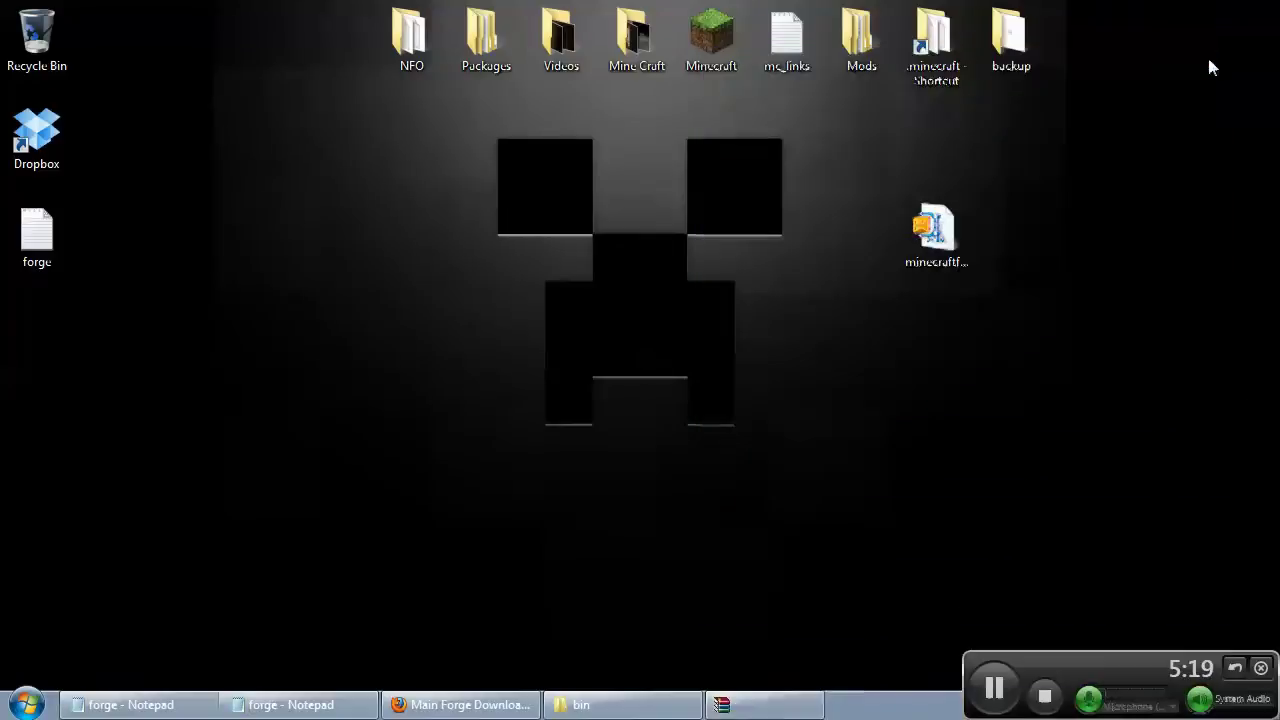
left_click_drag(930, 240, 970, 145)
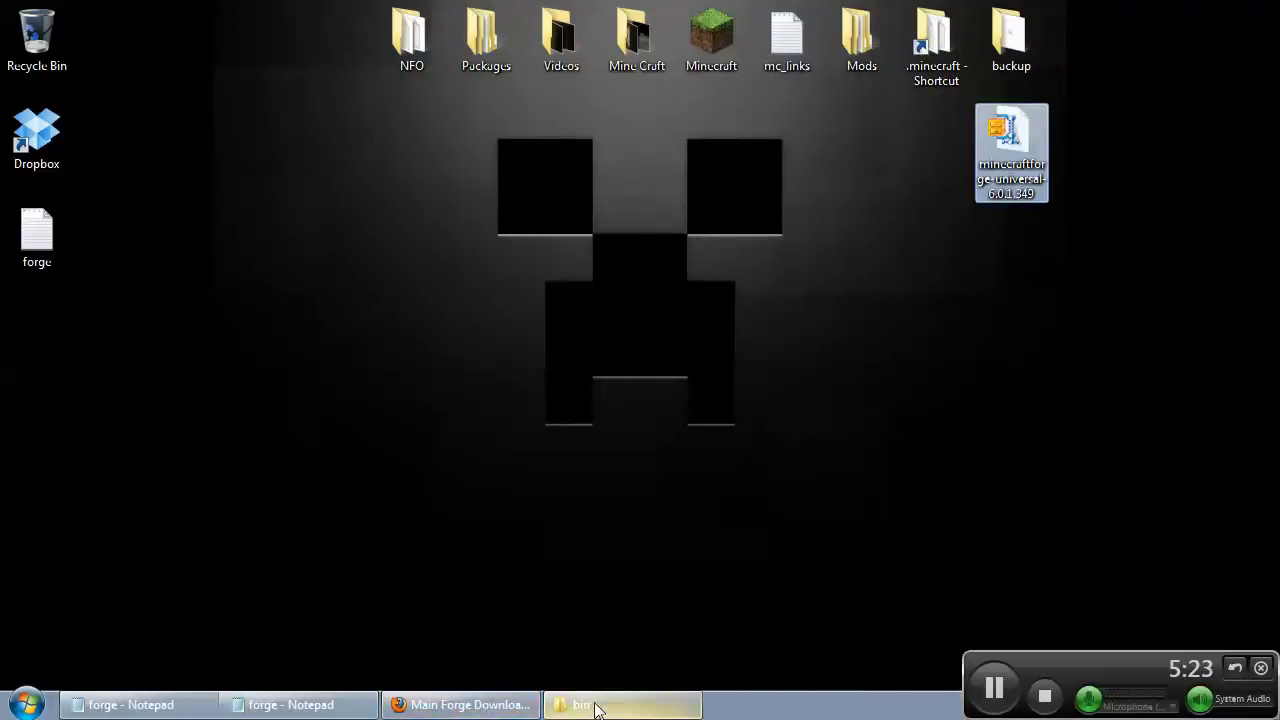
left_click(597, 709)
left_click(950, 124)
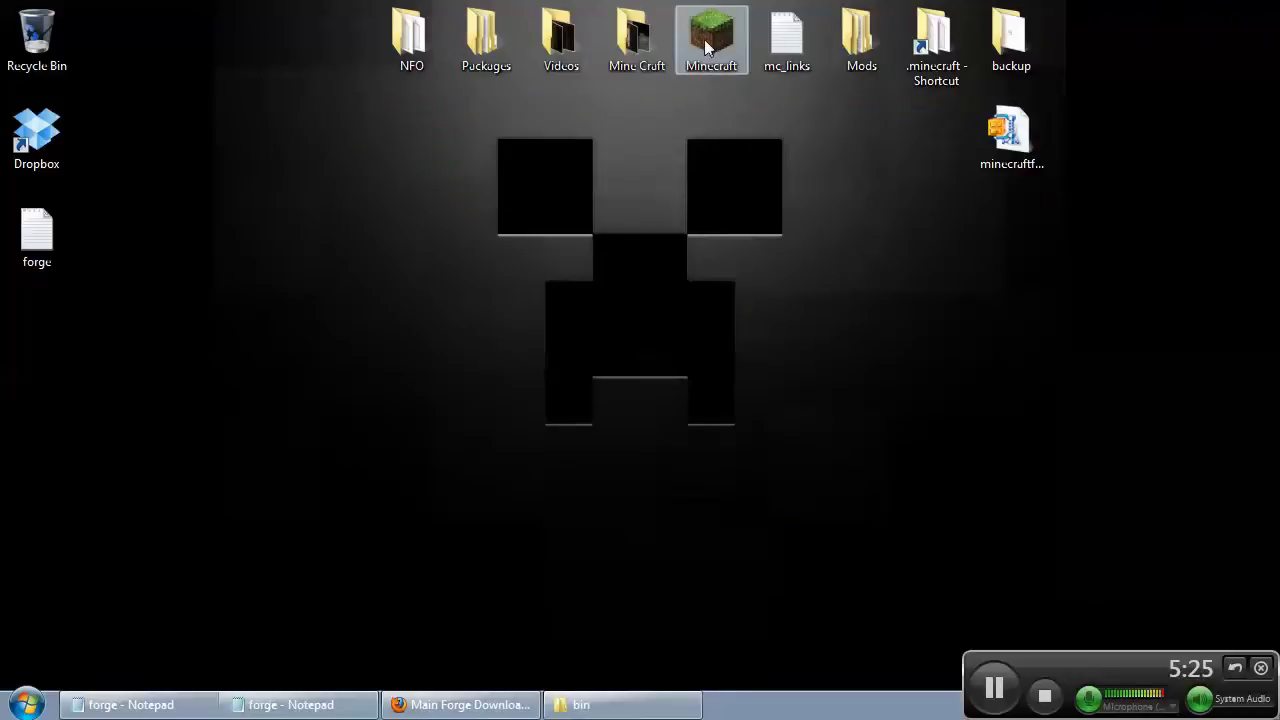
Step: Launch Minecraft from the desktop and log in with the remembered account, adjusting the game window's position
double_click(709, 36)
left_click(723, 376)
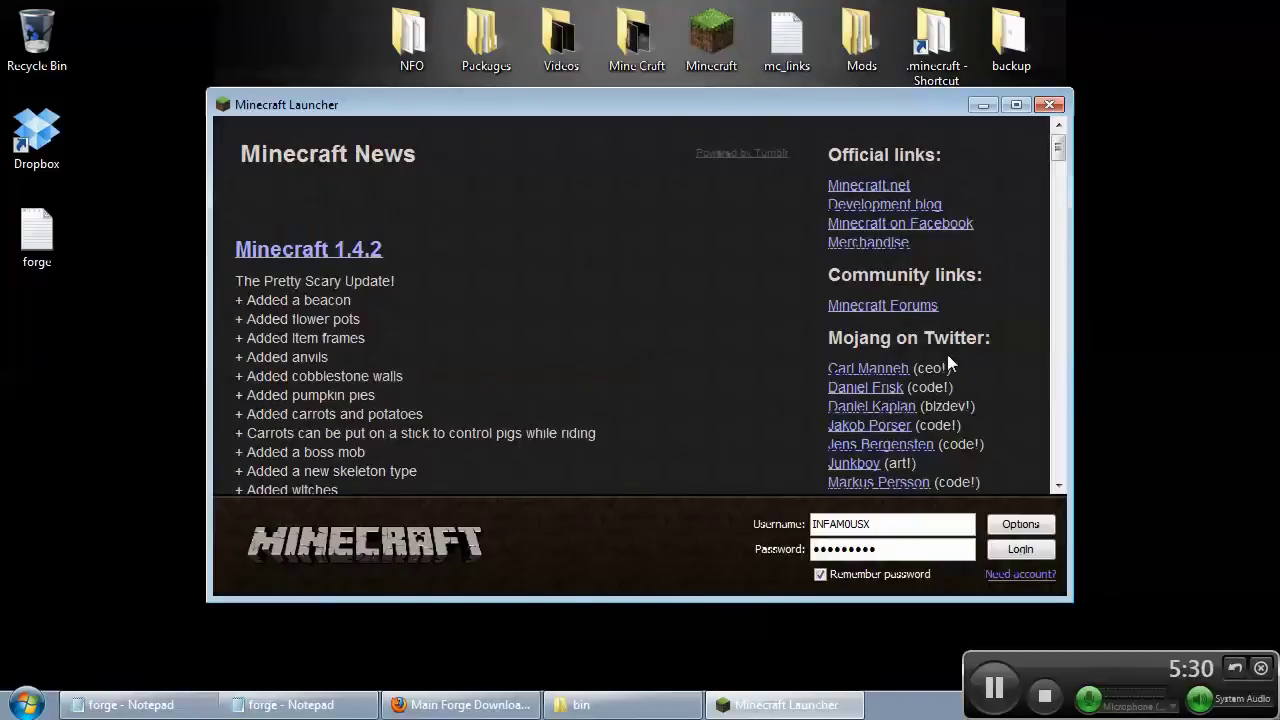
left_click(1025, 549)
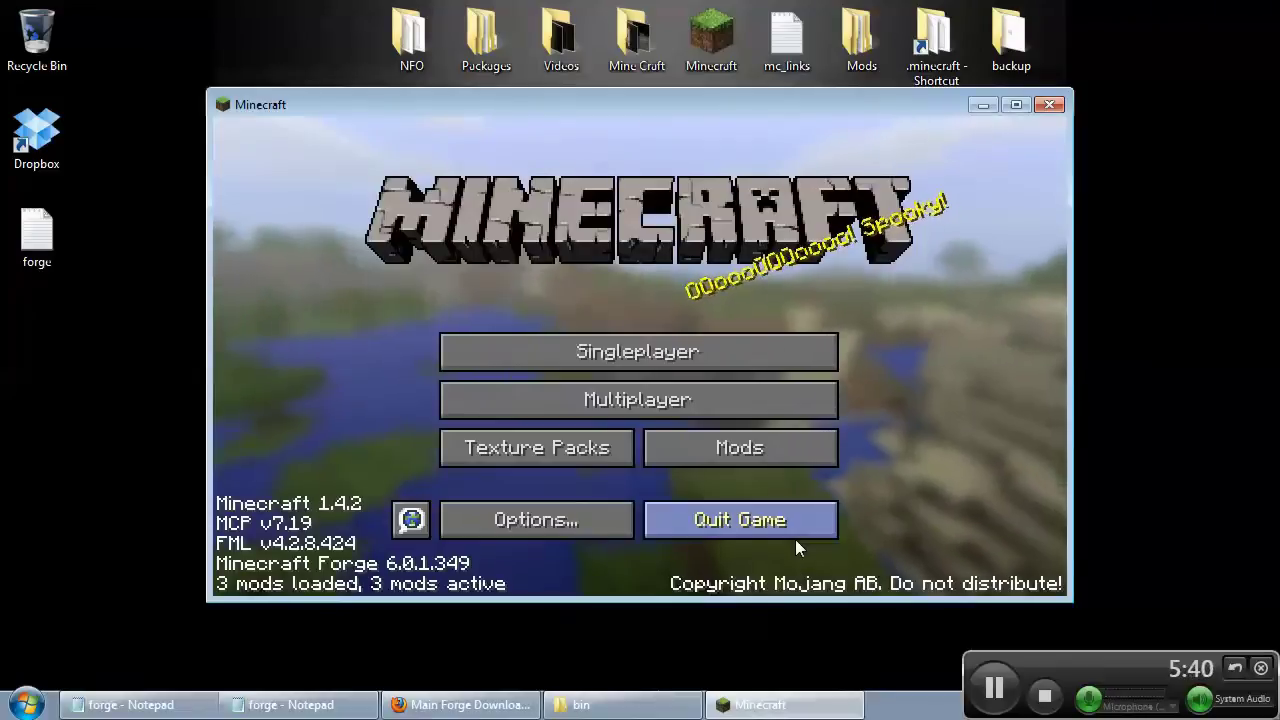
mouse_move(802, 98)
left_mouse_down()
mouse_move(823, 109)
mouse_move(823, 91)
left_mouse_up()
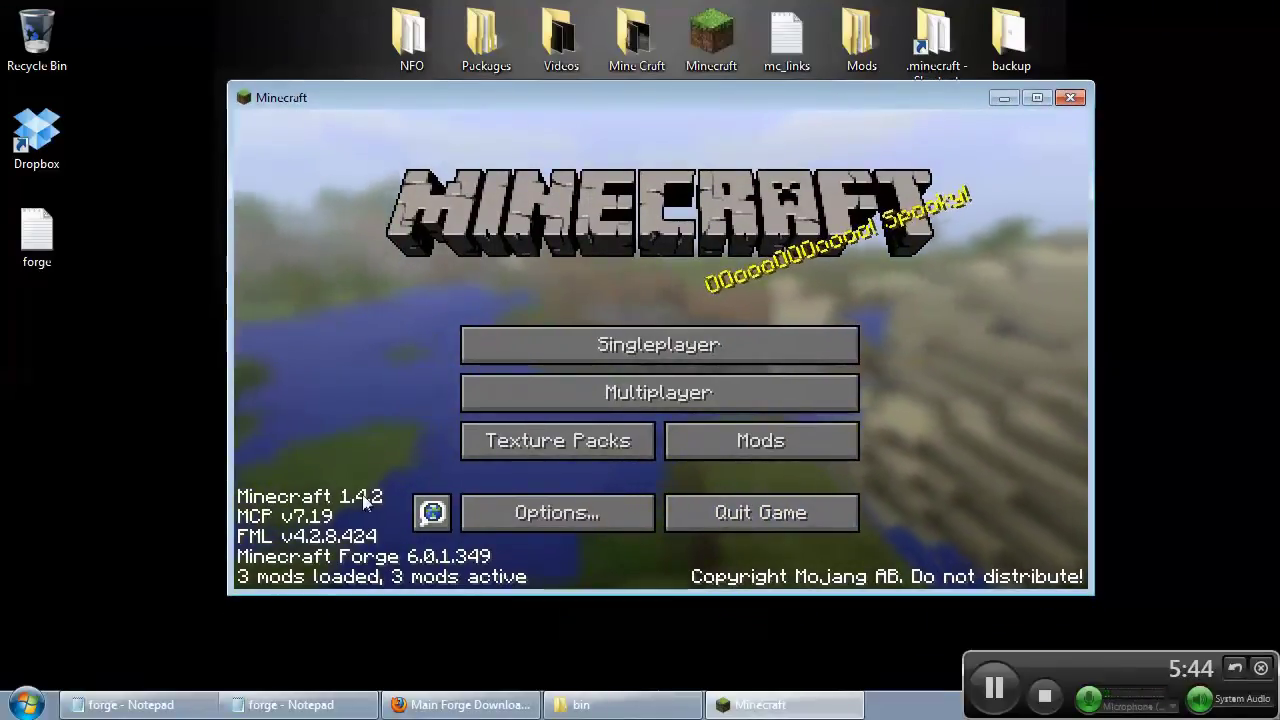
Step: Examine the Minecraft Coder Pack, Forge Mod Loader and Minecraft Forge entries in the game's mod list, and close the game
left_click(772, 442)
left_click(360, 240)
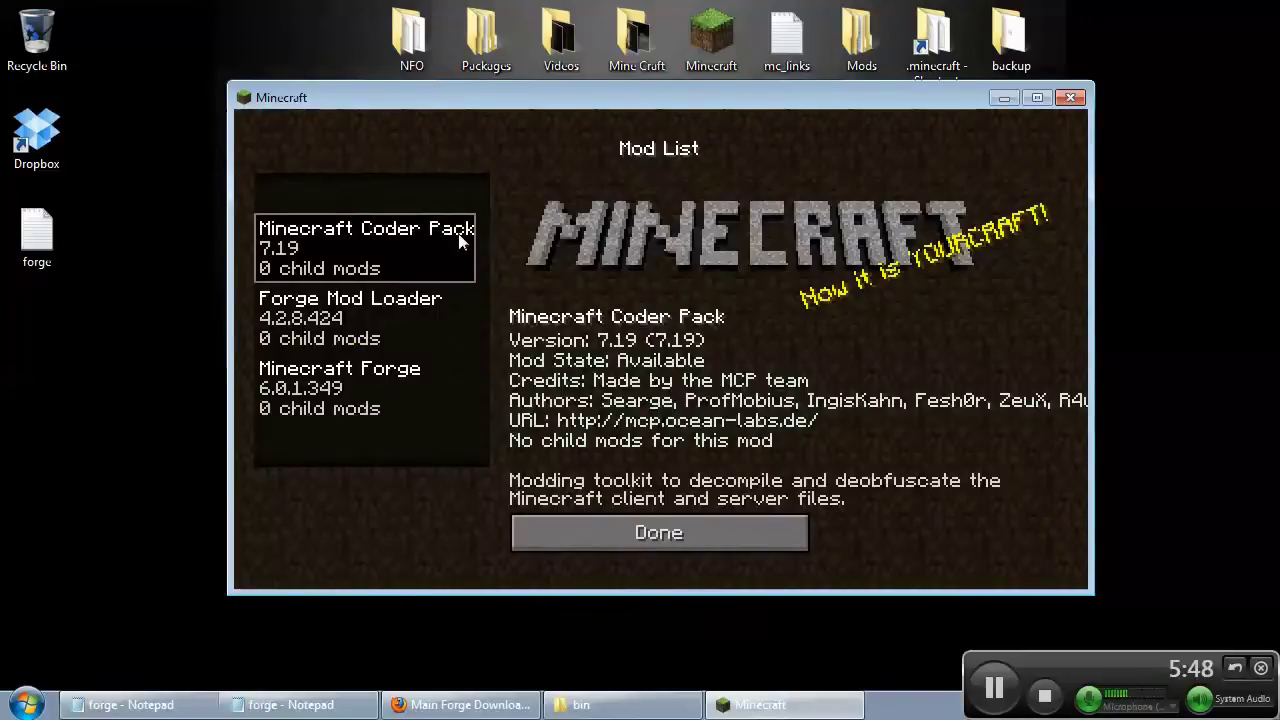
left_click(341, 318)
left_click(378, 380)
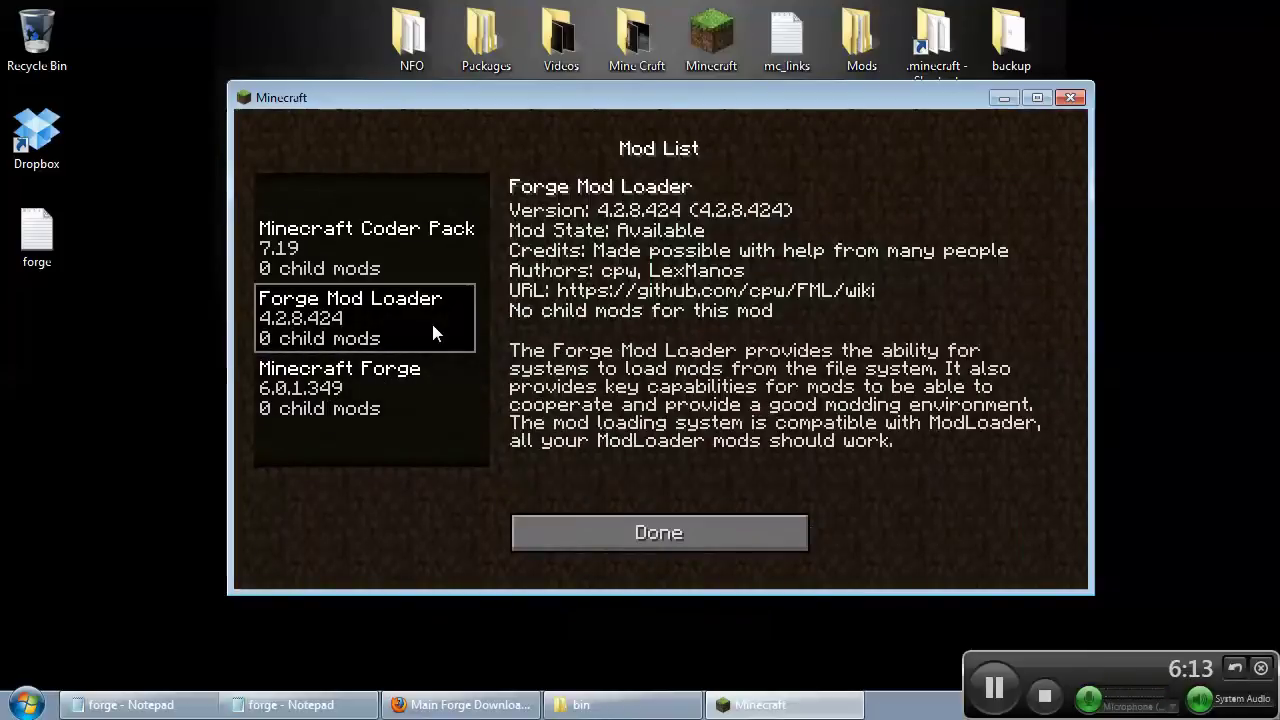
left_click(445, 245)
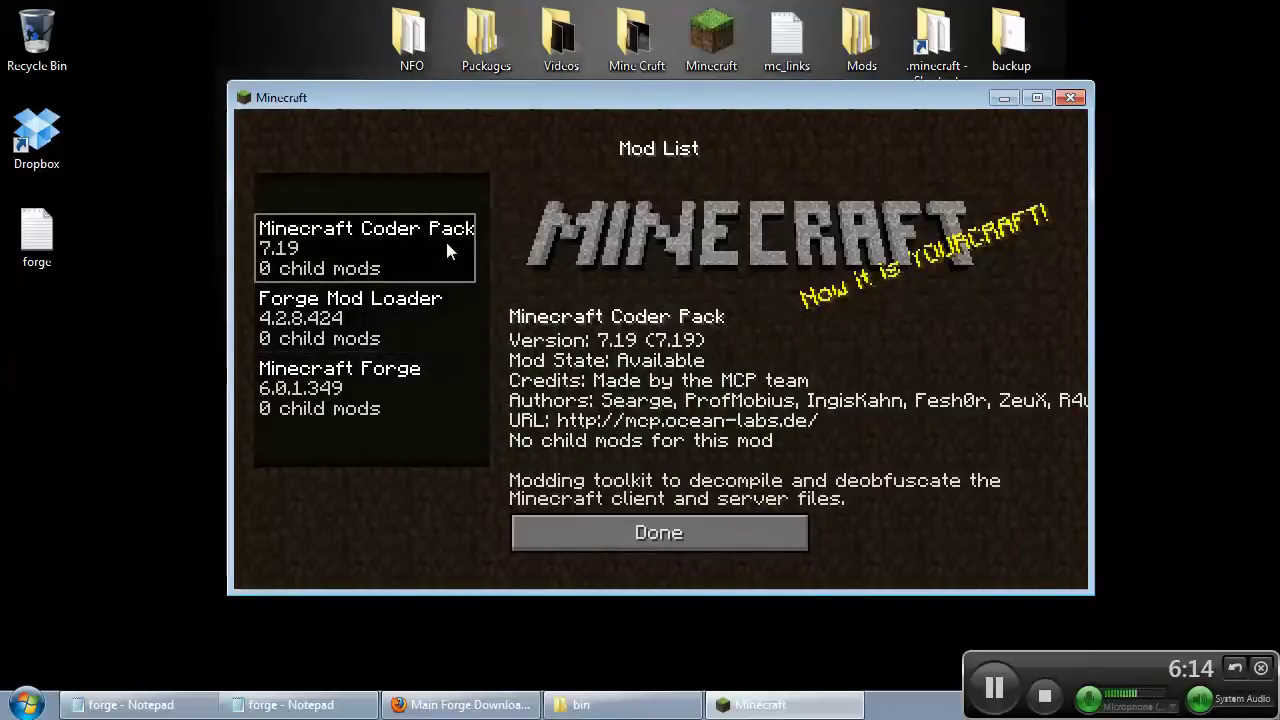
left_click(683, 533)
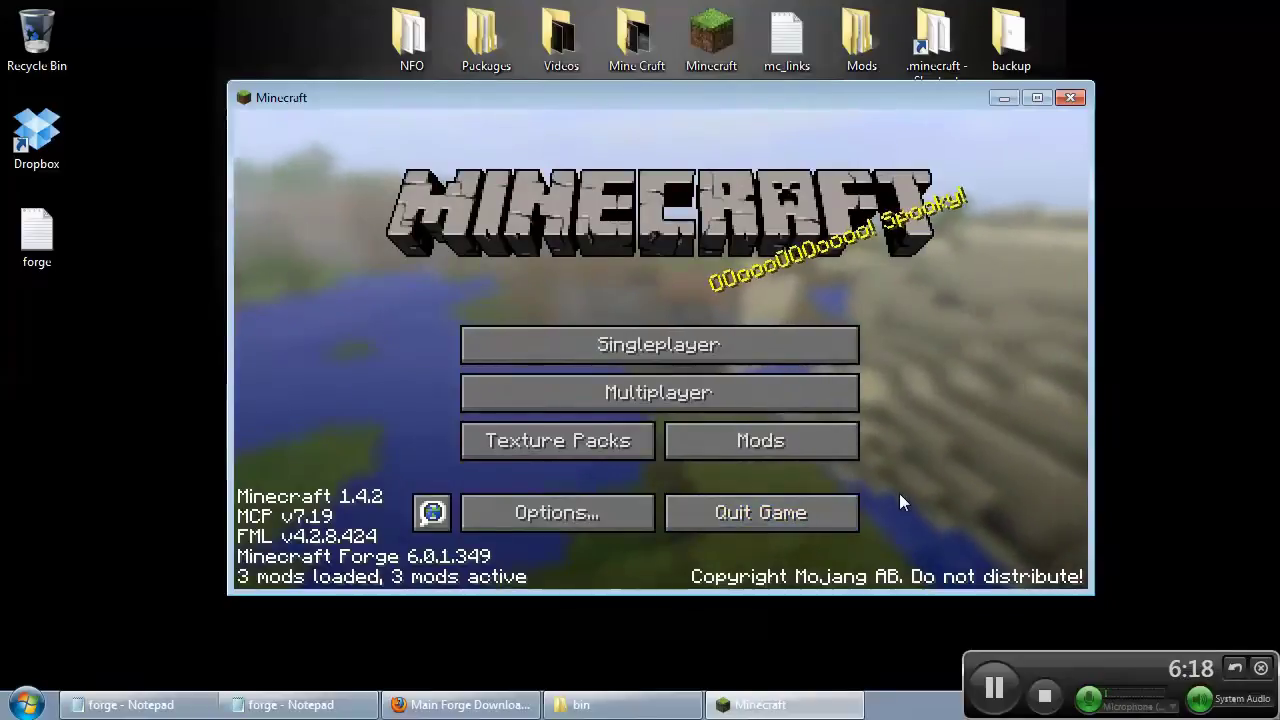
left_click(1071, 97)
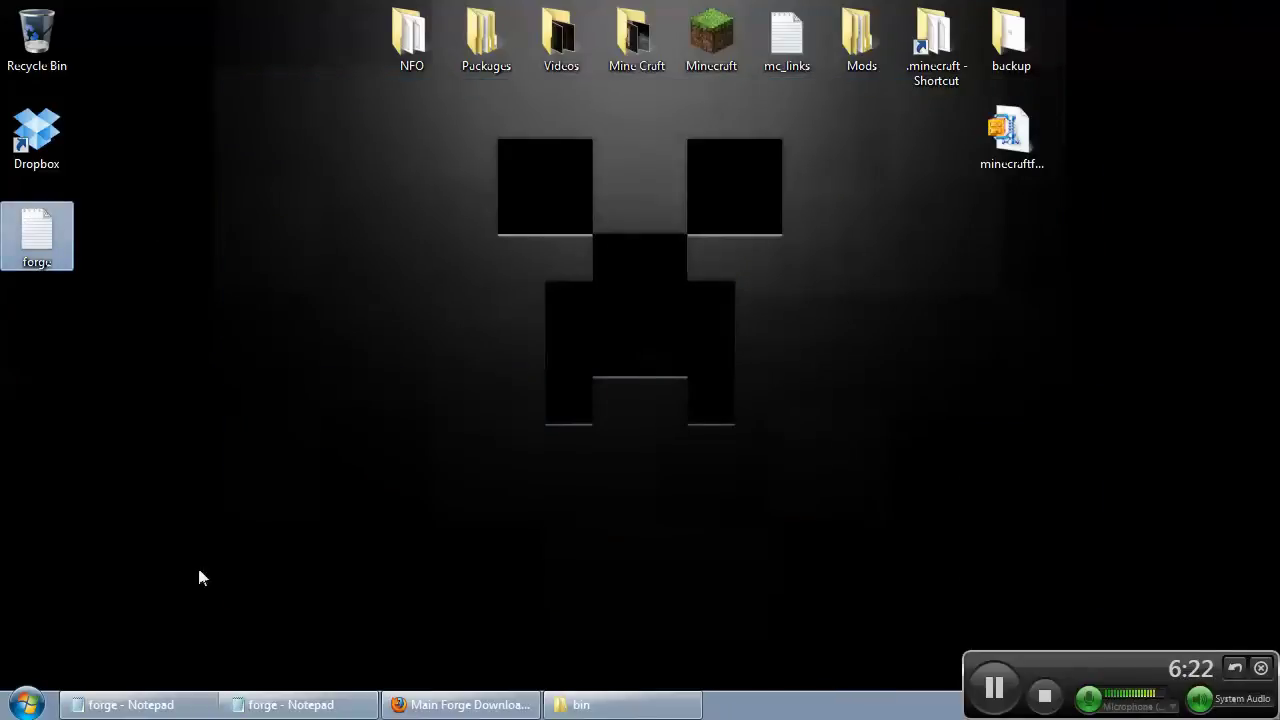
Step: Close one of the two open forge notes in Notepad and bring up the one with the download links
left_click(290, 704)
left_click(641, 104)
left_click(130, 704)
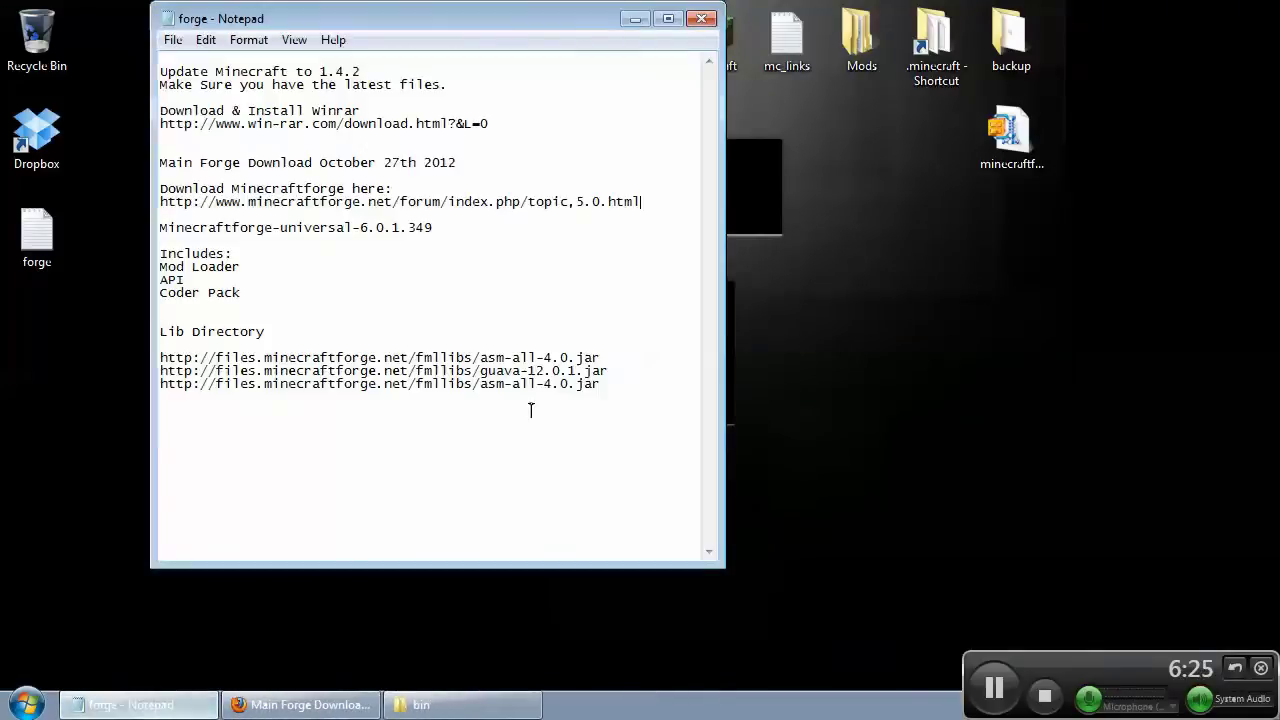
Step: Narrow and reposition the forge note window, and place the Forge zip beside the backup folder in the desktop's icon row
left_click_drag(597, 18, 1038, 64)
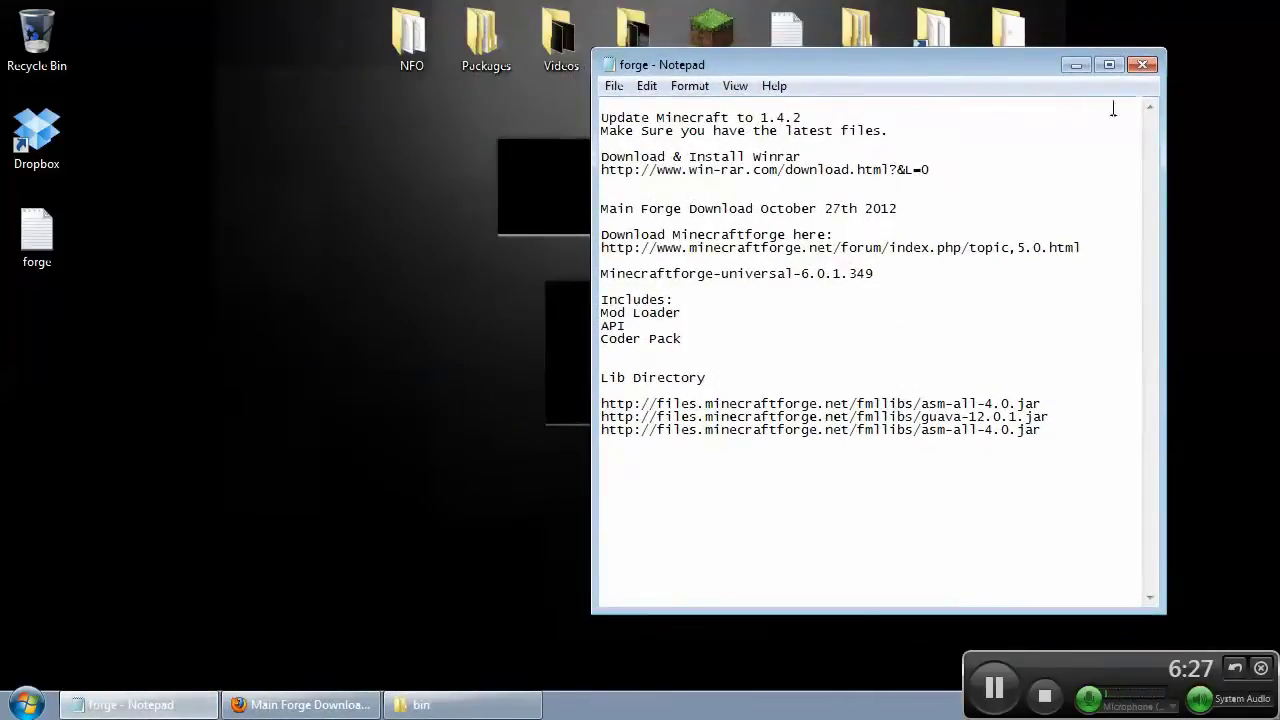
left_click_drag(1164, 107, 1114, 115)
left_click_drag(985, 74, 794, 159)
left_click_drag(1008, 135, 1098, 48)
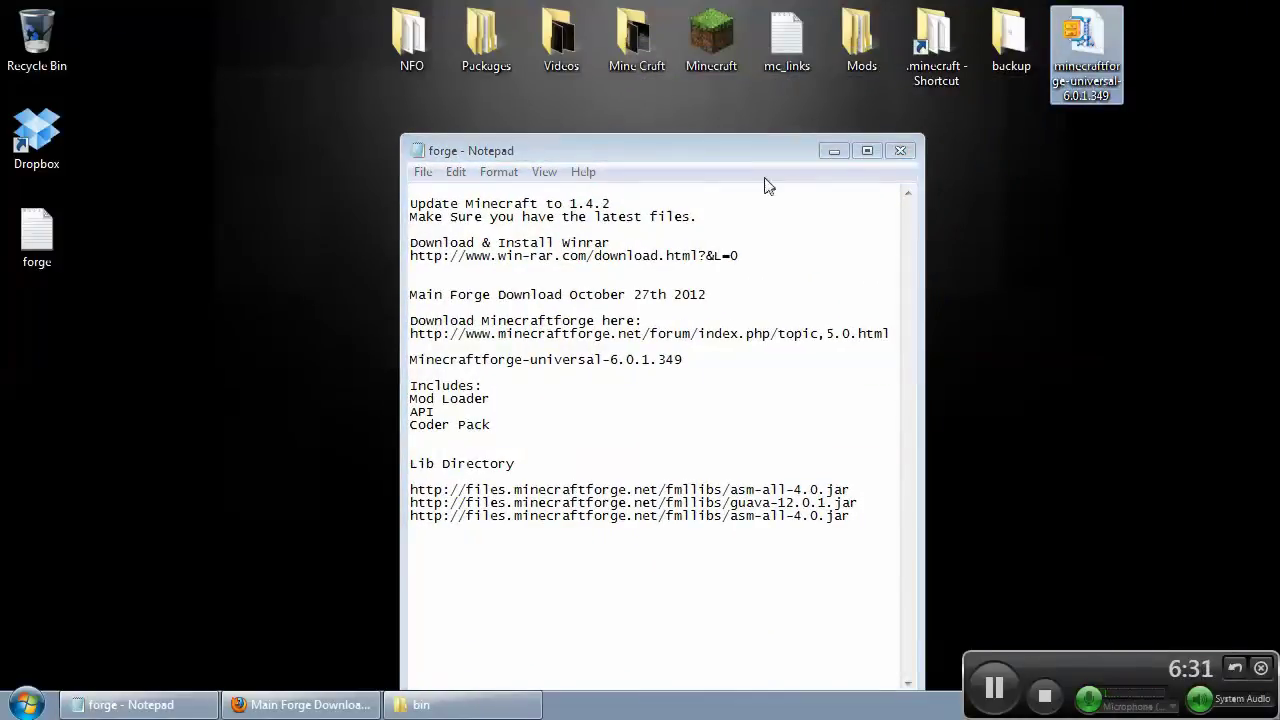
left_click_drag(762, 143, 905, 113)
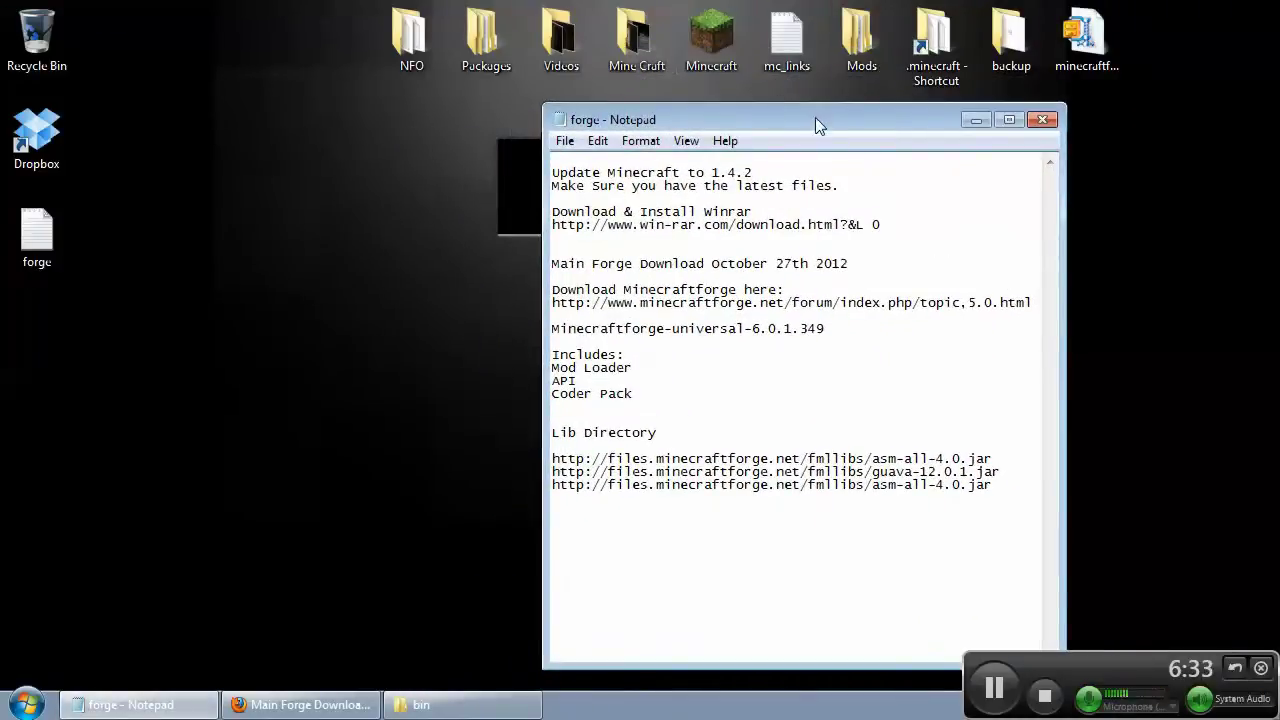
left_click_drag(815, 117, 826, 103)
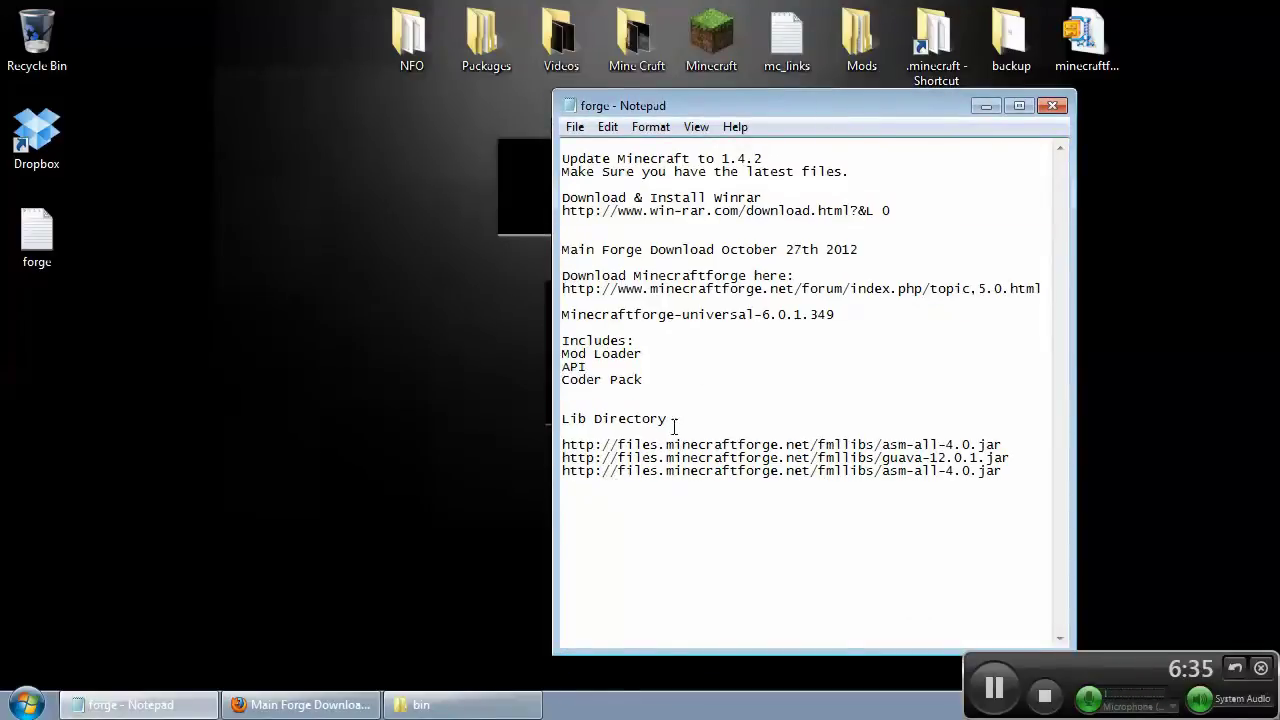
Step: Compare the note's Lib Directory links with the jar files in the .minecraft lib folder, and close the folder window
left_click_drag(1007, 470, 575, 413)
mouse_move(686, 418)
left_mouse_down()
mouse_move(551, 420)
mouse_move(680, 420)
left_mouse_up()
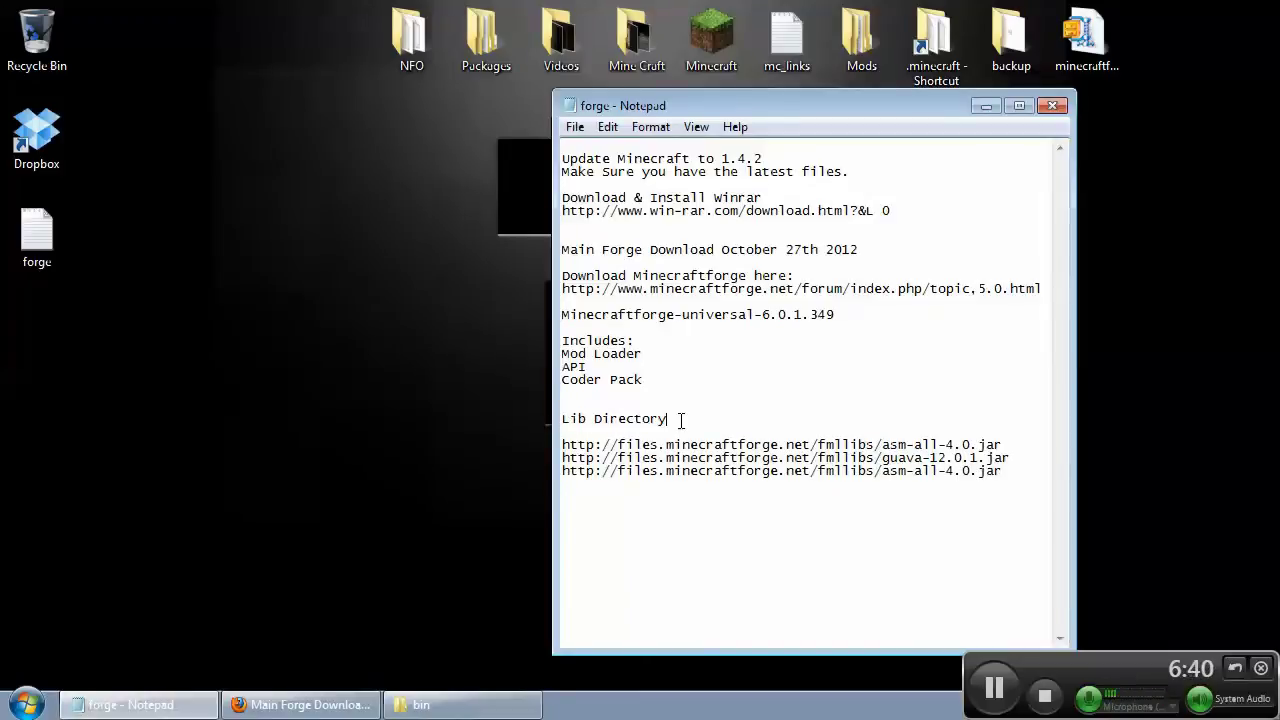
double_click(937, 38)
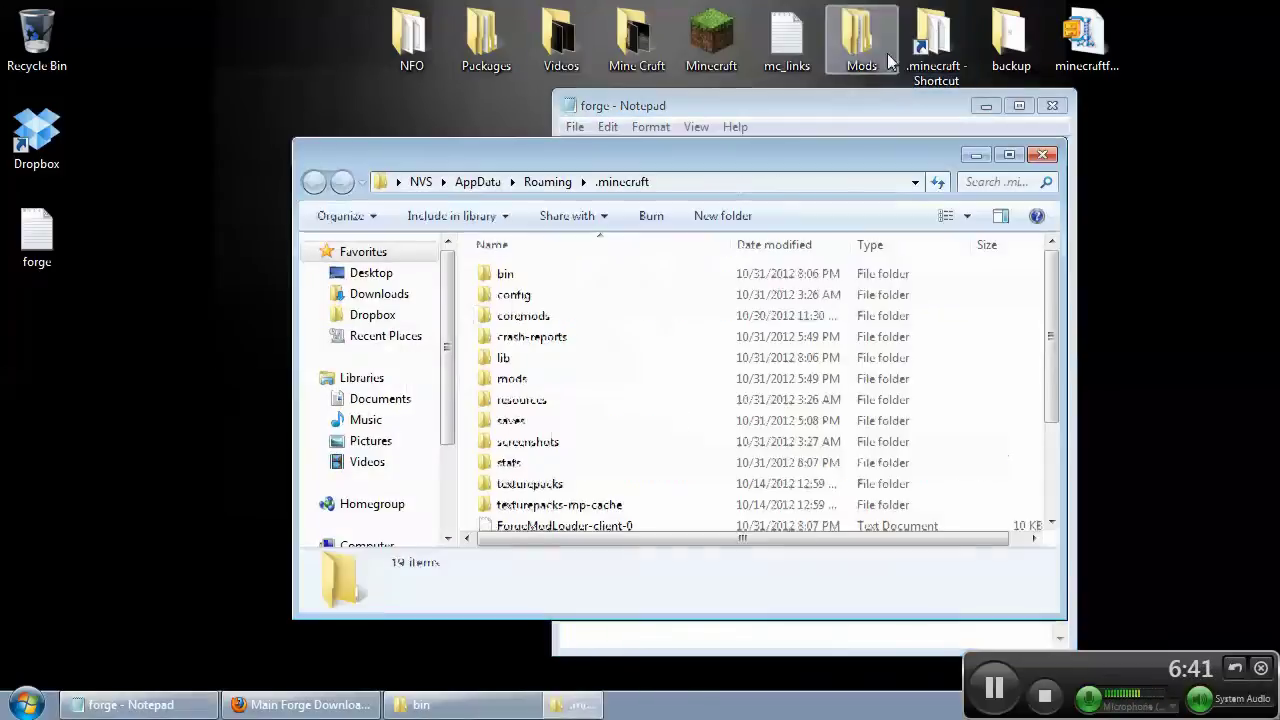
double_click(505, 358)
left_click_drag(650, 152, 626, 145)
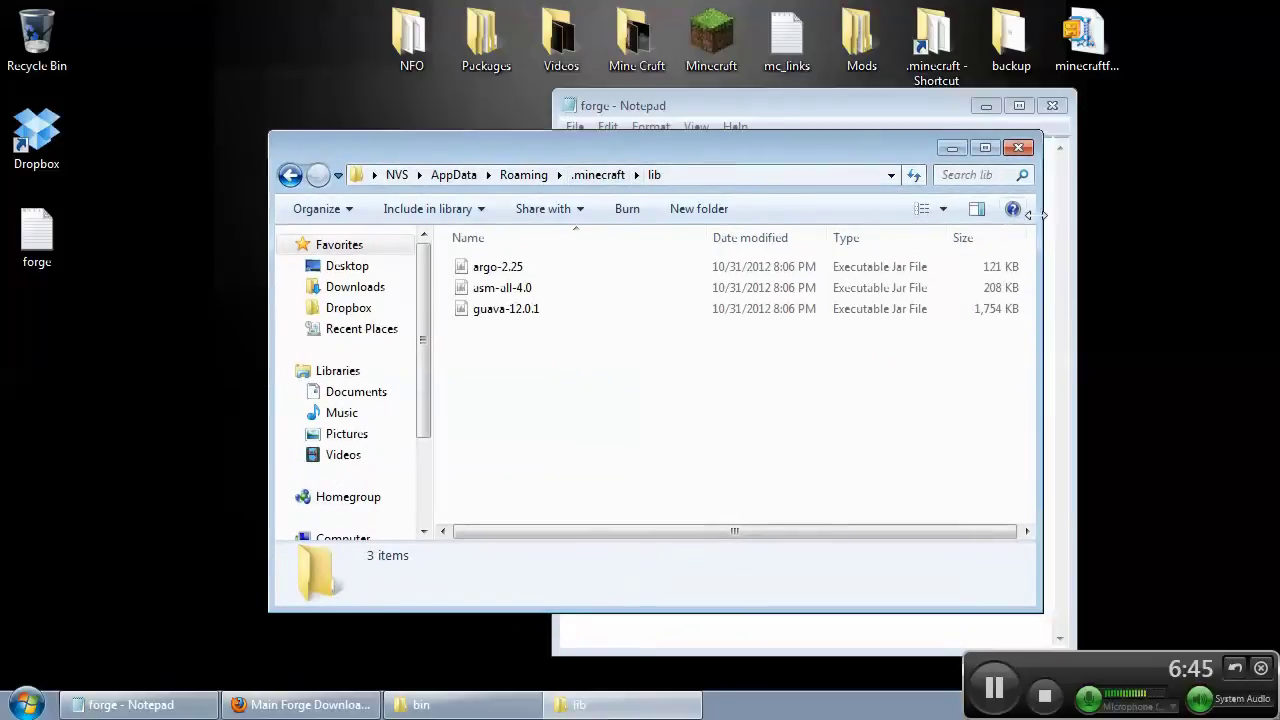
left_click_drag(1036, 214, 686, 214)
left_click_drag(559, 348, 458, 277)
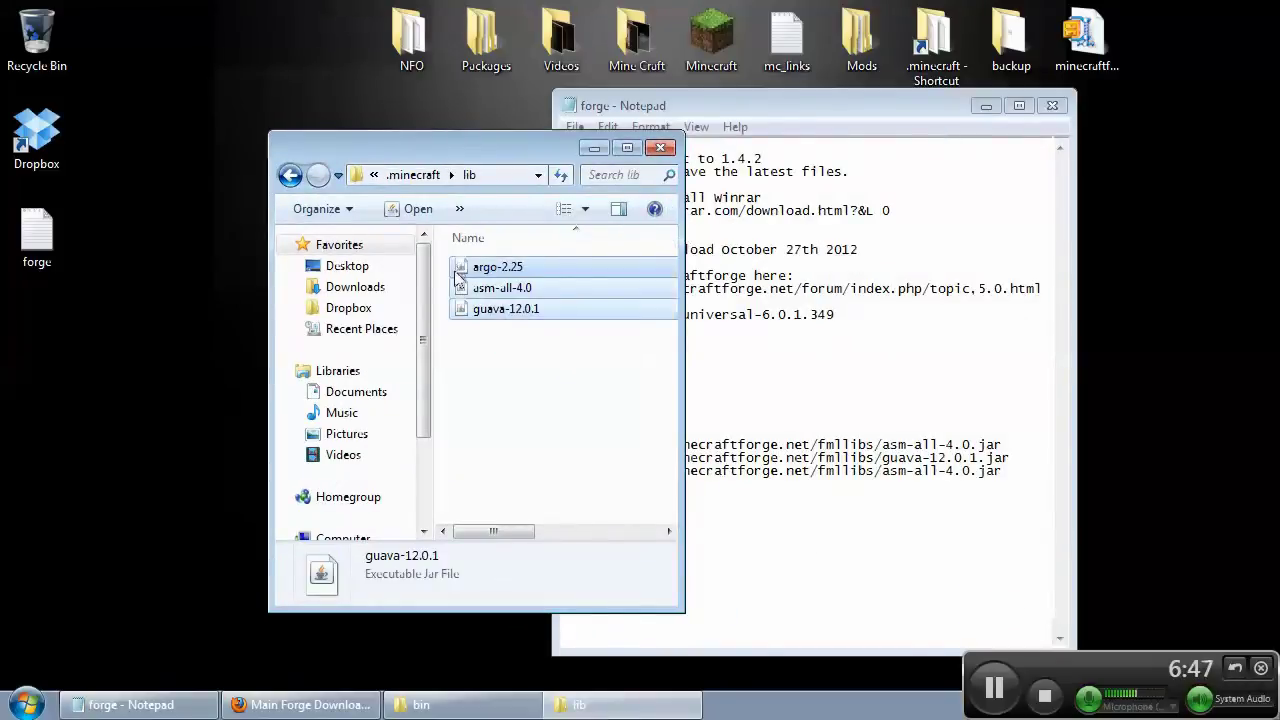
left_click(517, 349)
left_click_drag(514, 148, 431, 124)
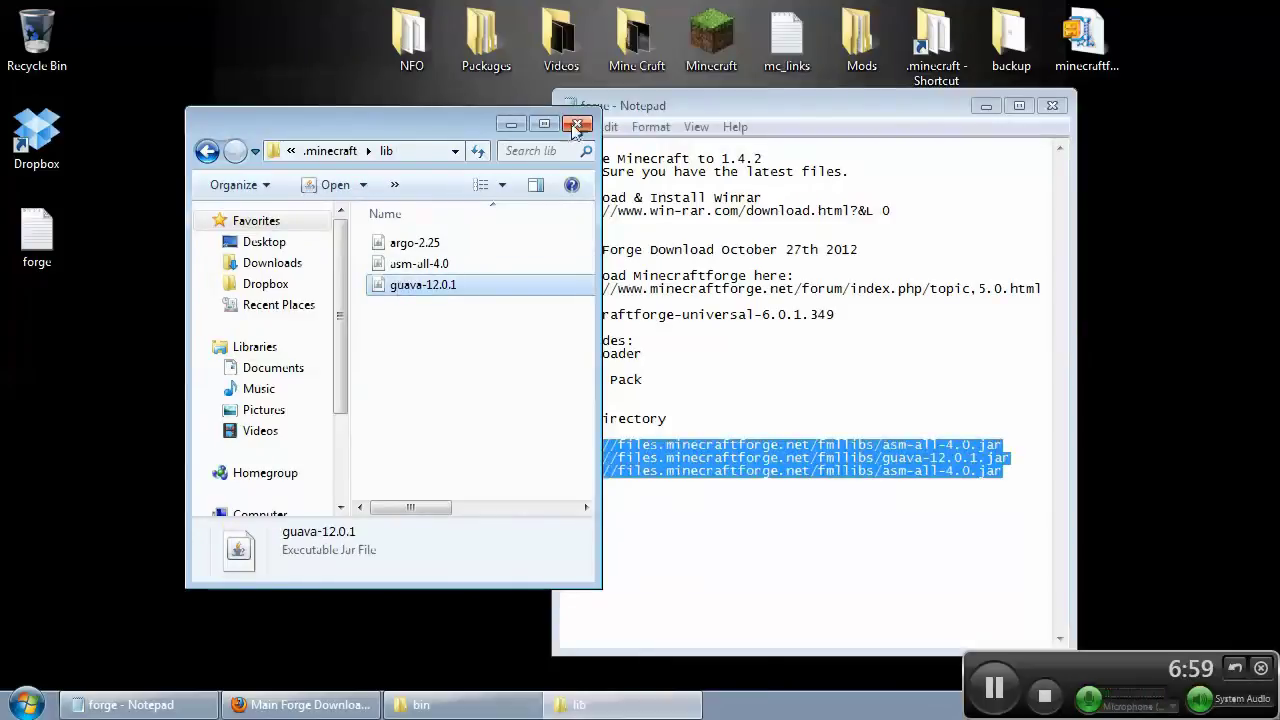
left_click(577, 123)
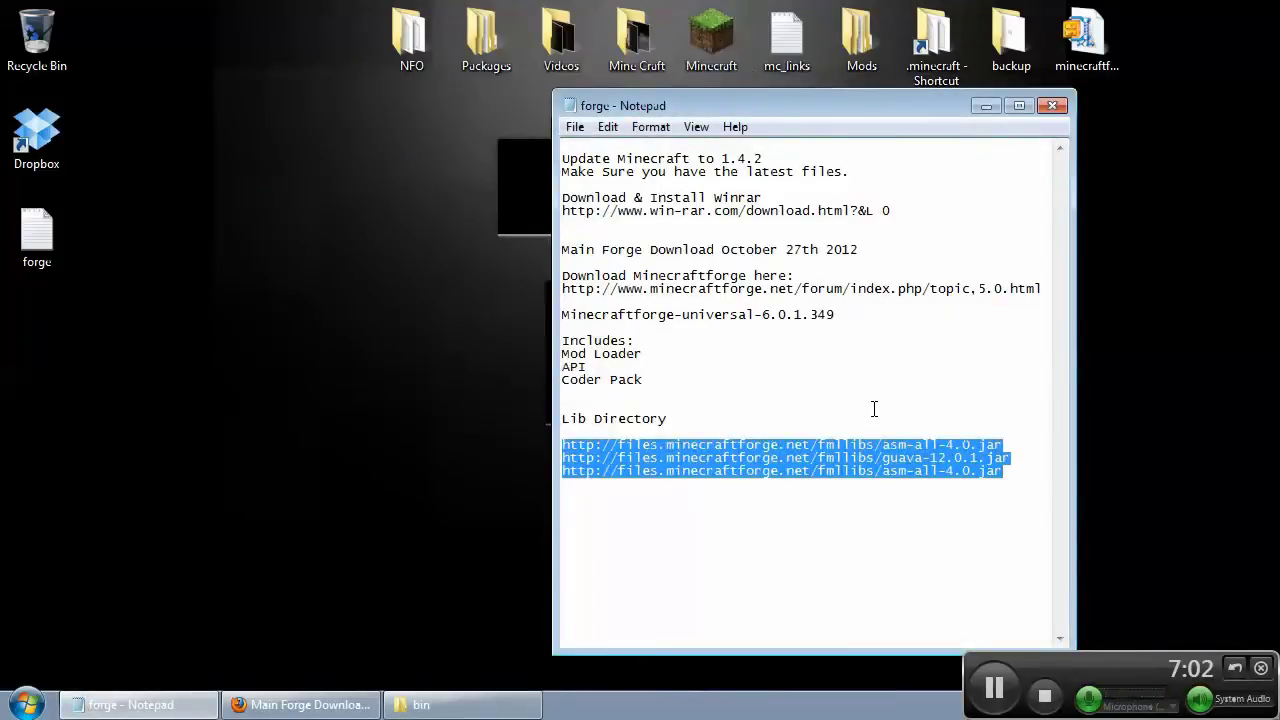
Step: Close the forge note, look over the Main Forge Download page in Firefox, and minimize the browser
left_click(1052, 106)
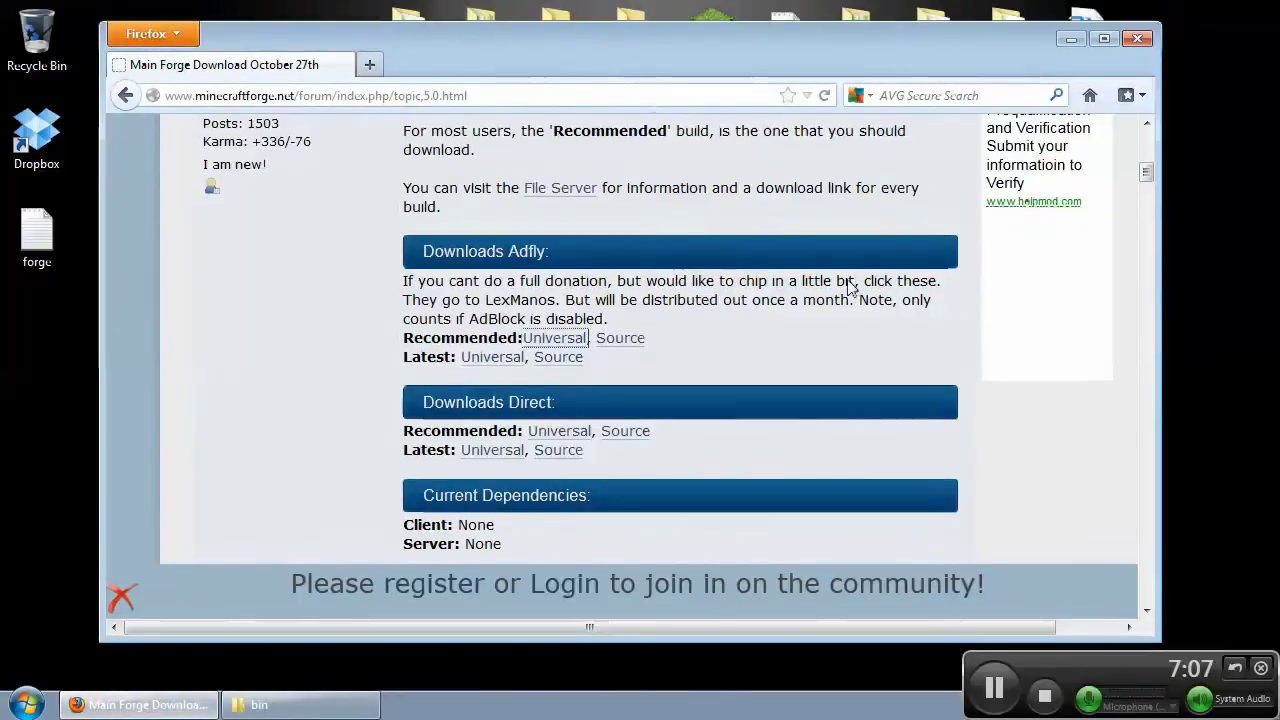
scroll(873, 466, "down", 10)
scroll(873, 466, "up", 5)
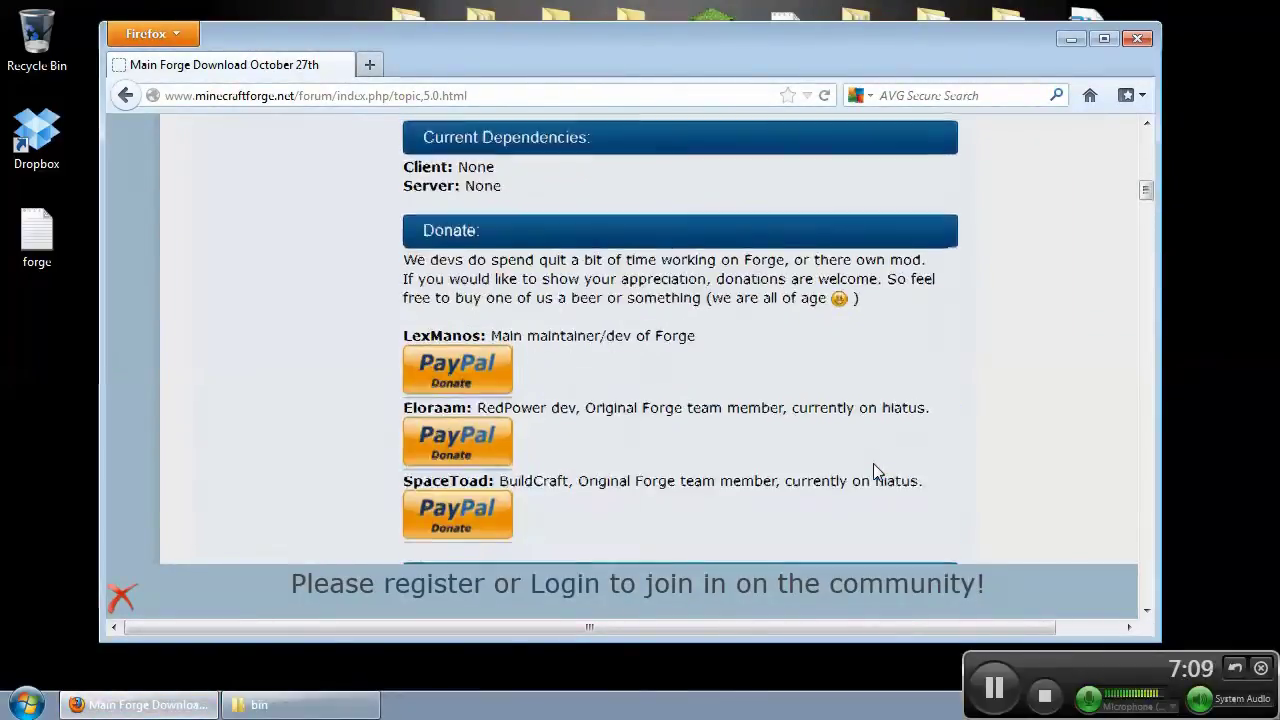
scroll(873, 463, "up", 10)
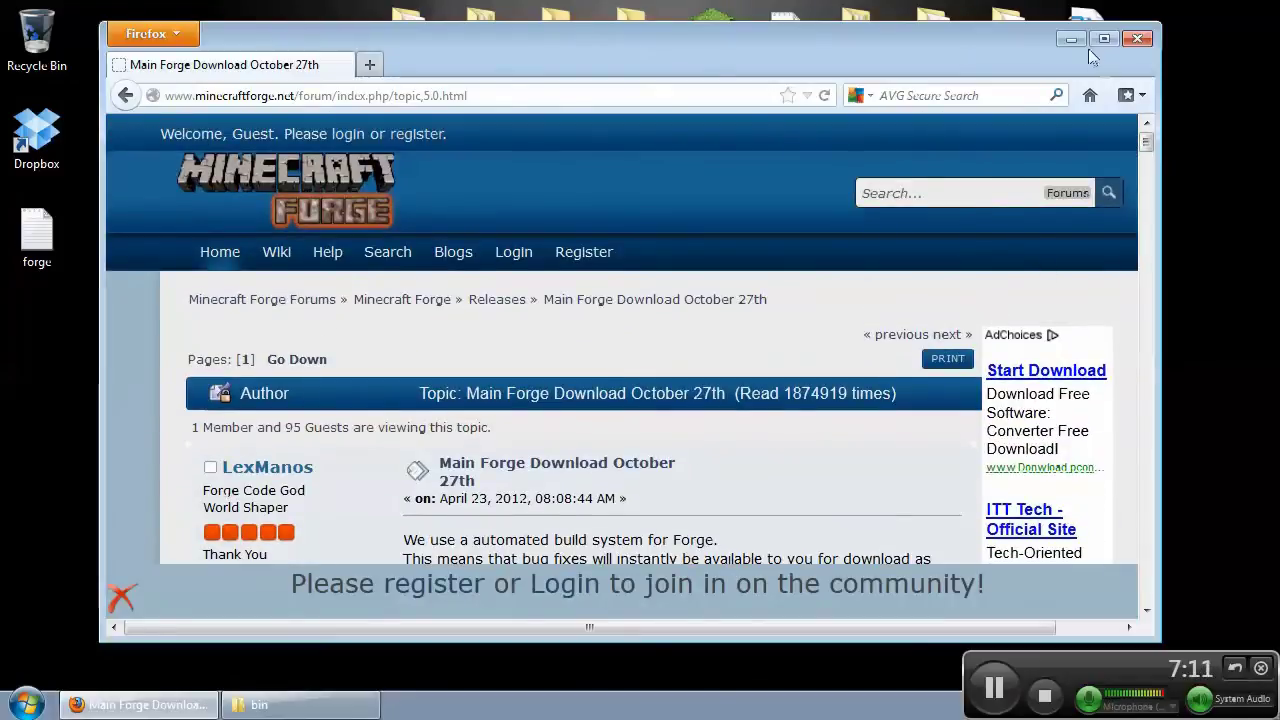
left_click(1070, 39)
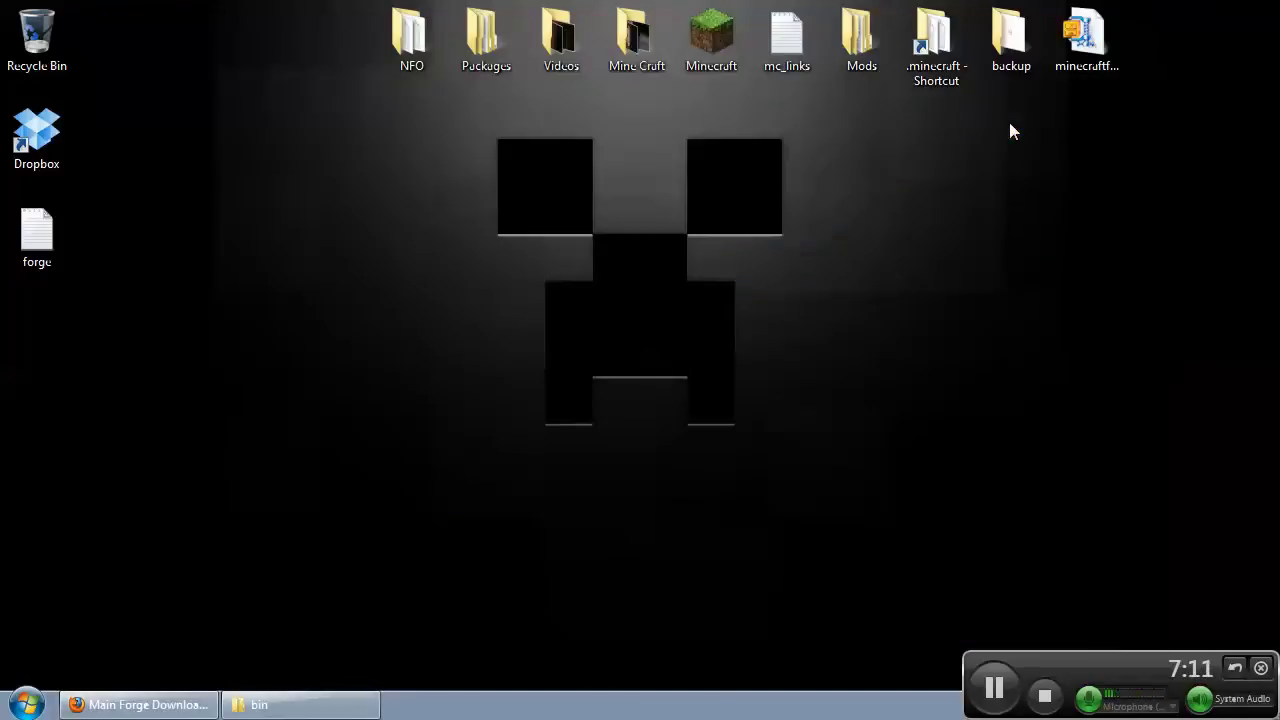
Step: Open the desktop's Mods folder, and move and slightly enlarge its window
double_click(849, 41)
left_click_drag(450, 130, 427, 128)
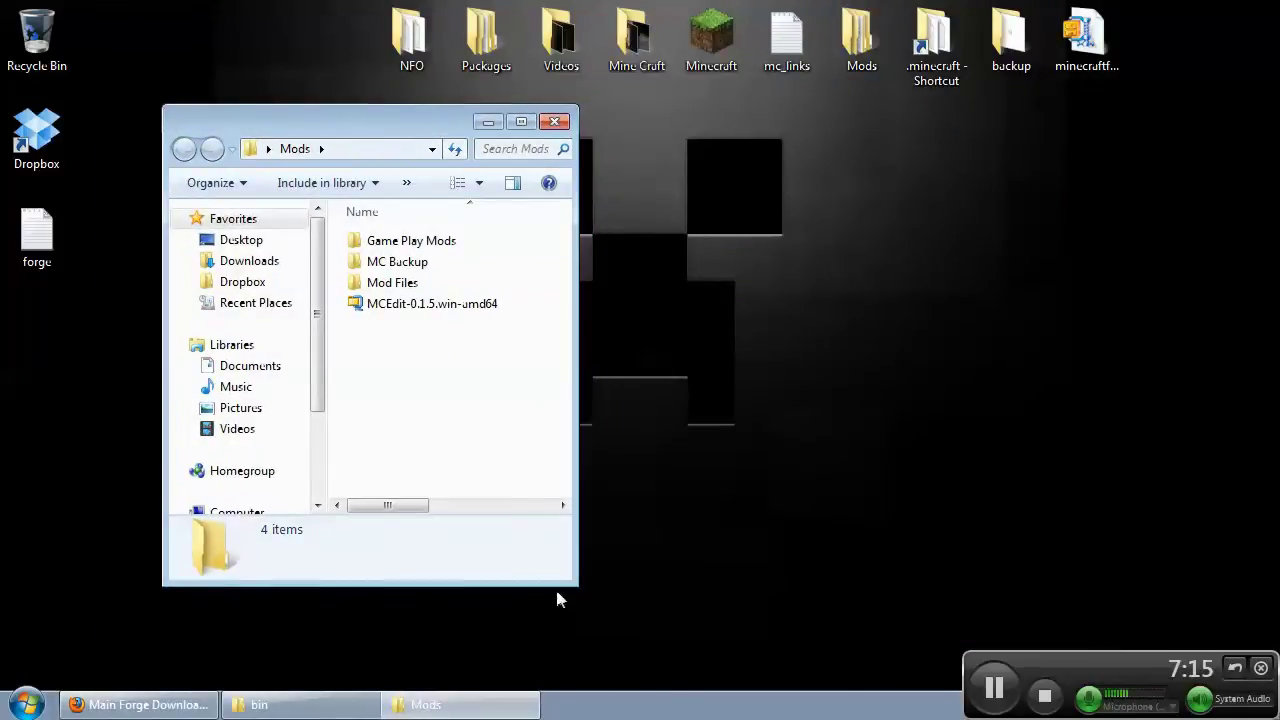
left_click_drag(569, 585, 579, 604)
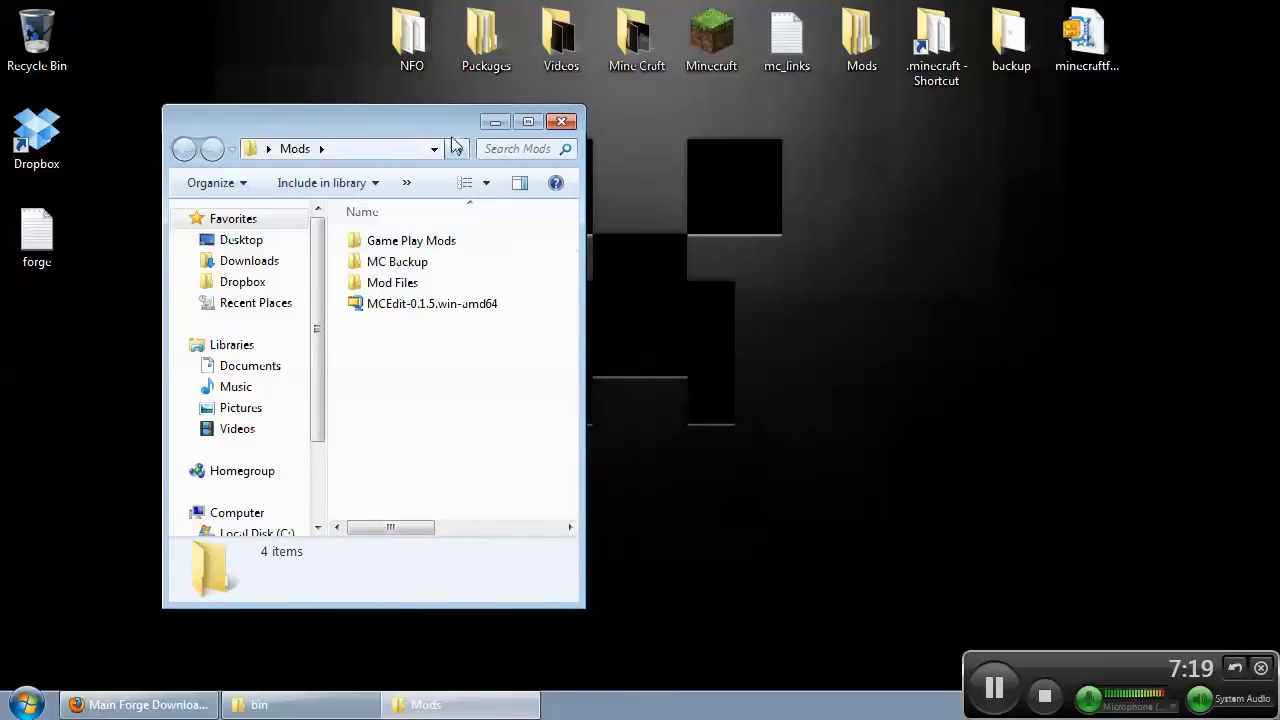
left_click_drag(453, 121, 441, 119)
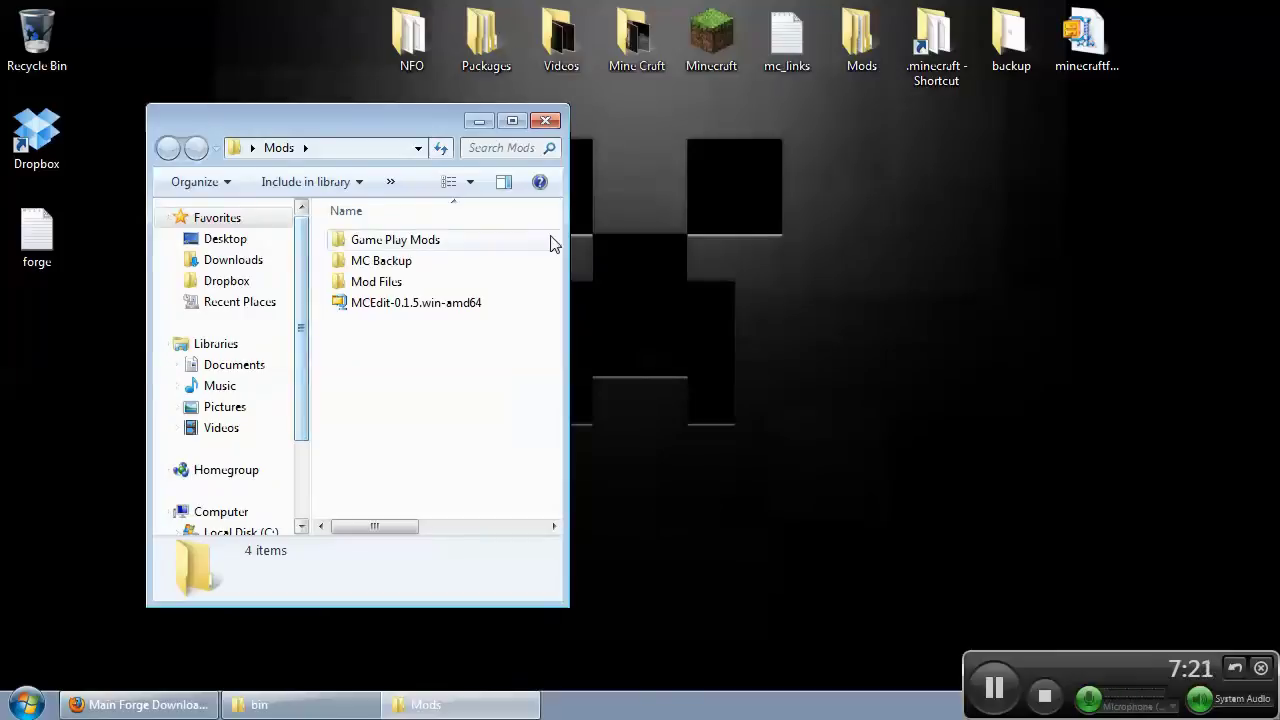
left_click_drag(569, 240, 595, 240)
Step: Open the readme inside the Weaponmod folder of Game Play Mods
double_click(455, 245)
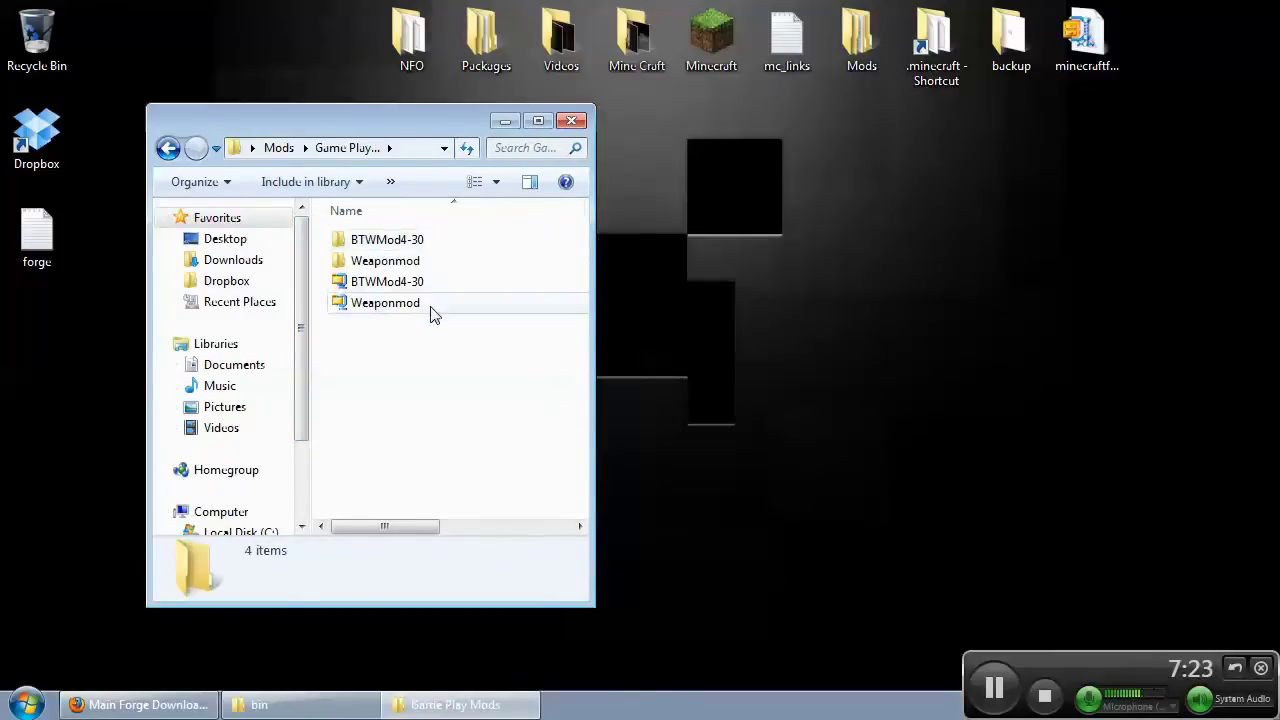
left_click(398, 264)
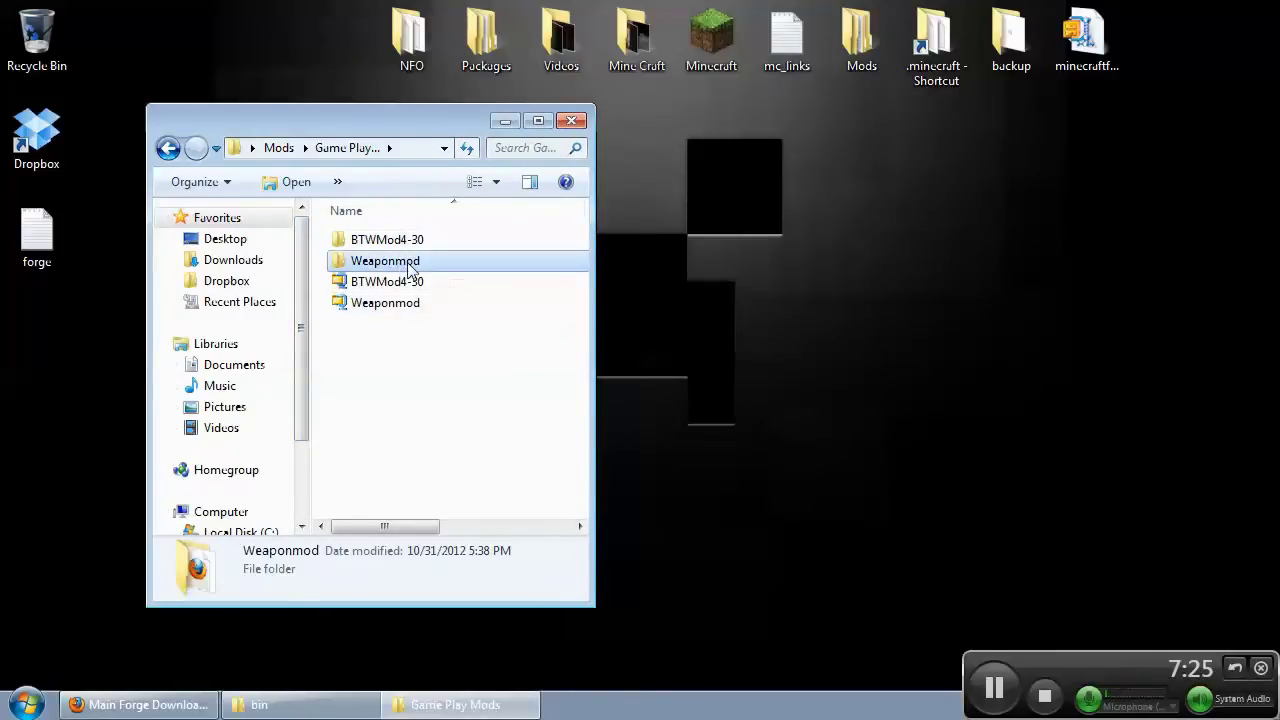
double_click(398, 264)
left_click(376, 264)
double_click(376, 264)
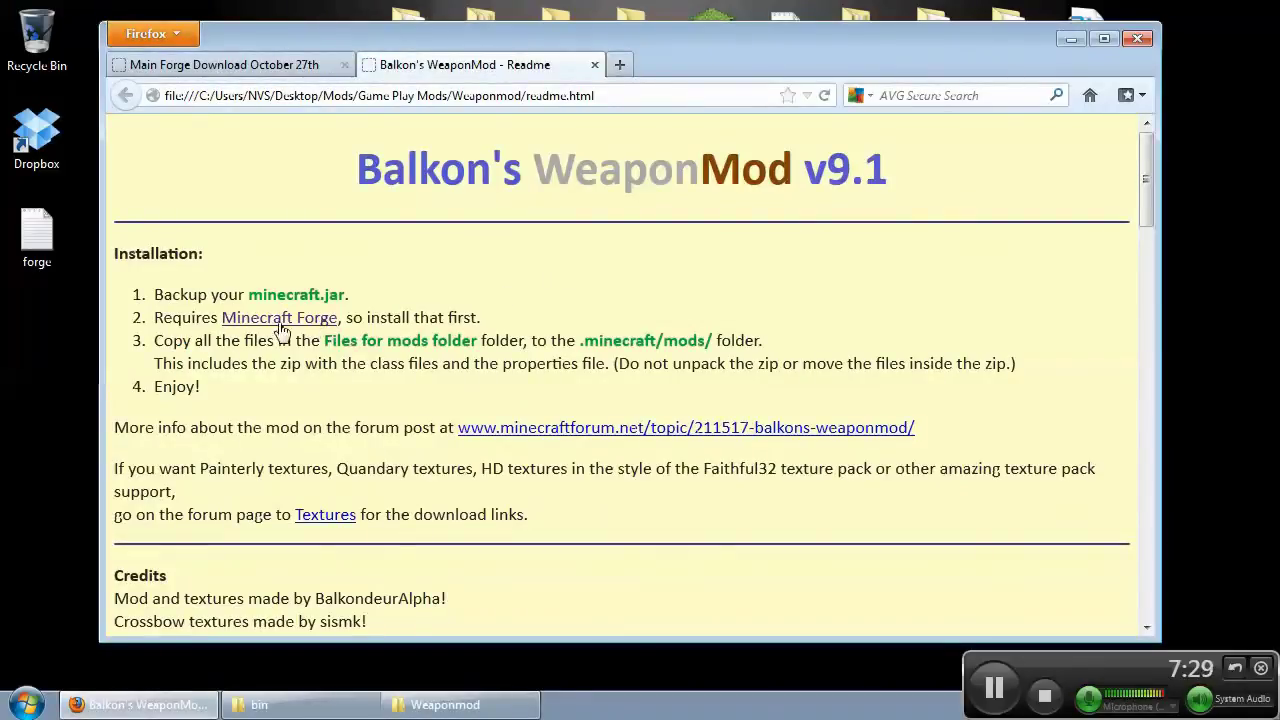
Step: Review the WeaponMod readme's installation steps on the Forge requirement and where to copy the mod files, and leave the browser
left_click_drag(377, 322, 490, 324)
left_click(492, 324)
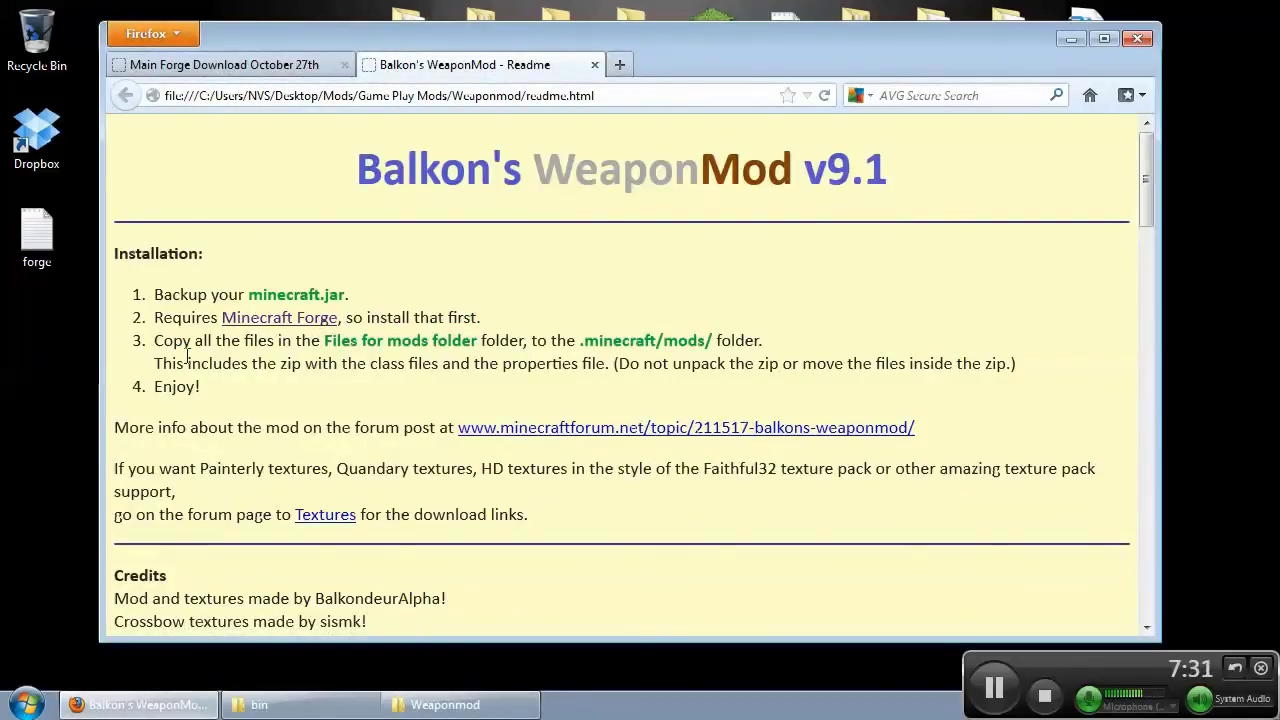
left_click_drag(174, 341, 490, 343)
left_click(577, 340)
left_click_drag(601, 345, 696, 345)
left_click(696, 345)
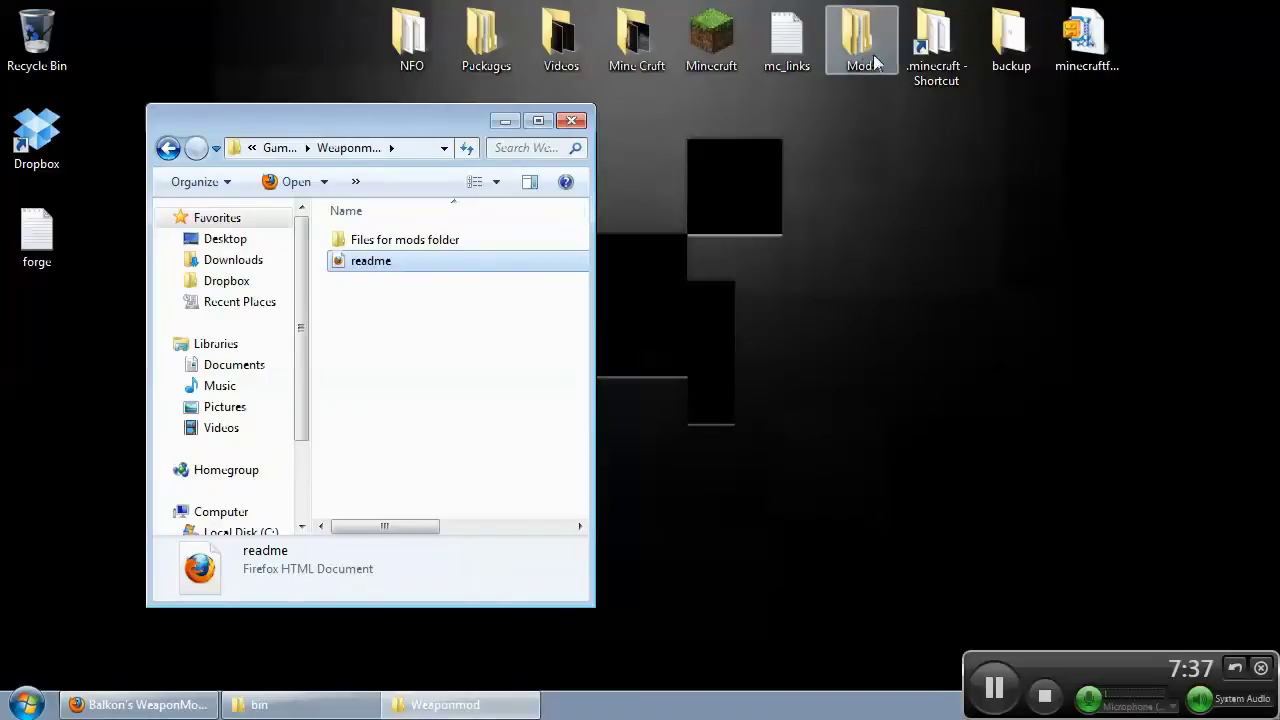
Step: Open Files for mods folder under Mods, Game Play Mods, Weaponmod in a new window, closing the earlier Weaponmod window
left_click(876, 42)
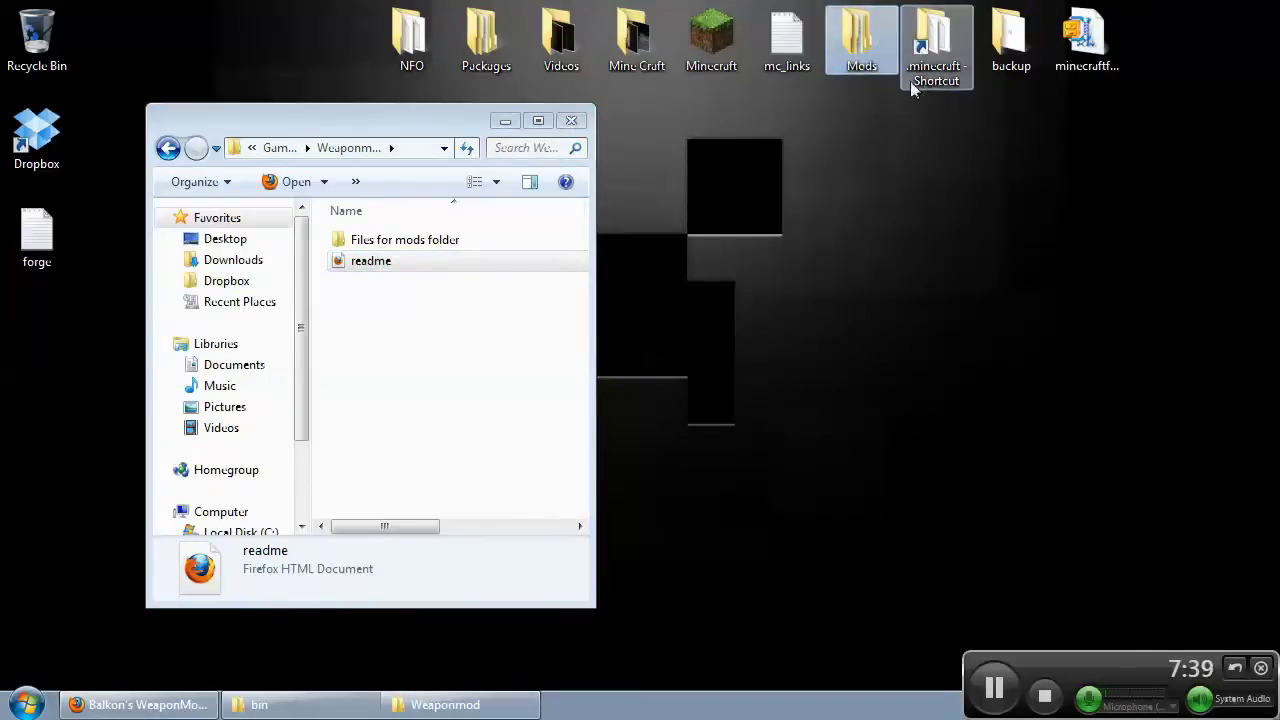
double_click(858, 40)
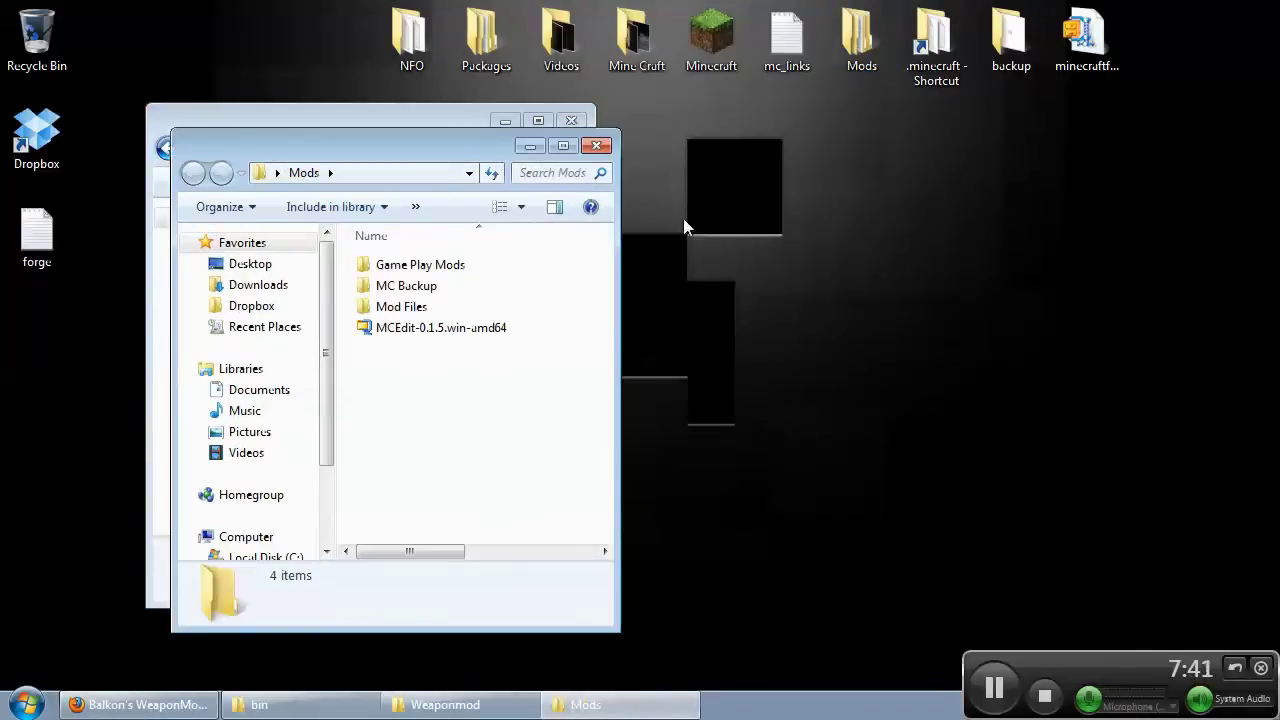
left_click(451, 268)
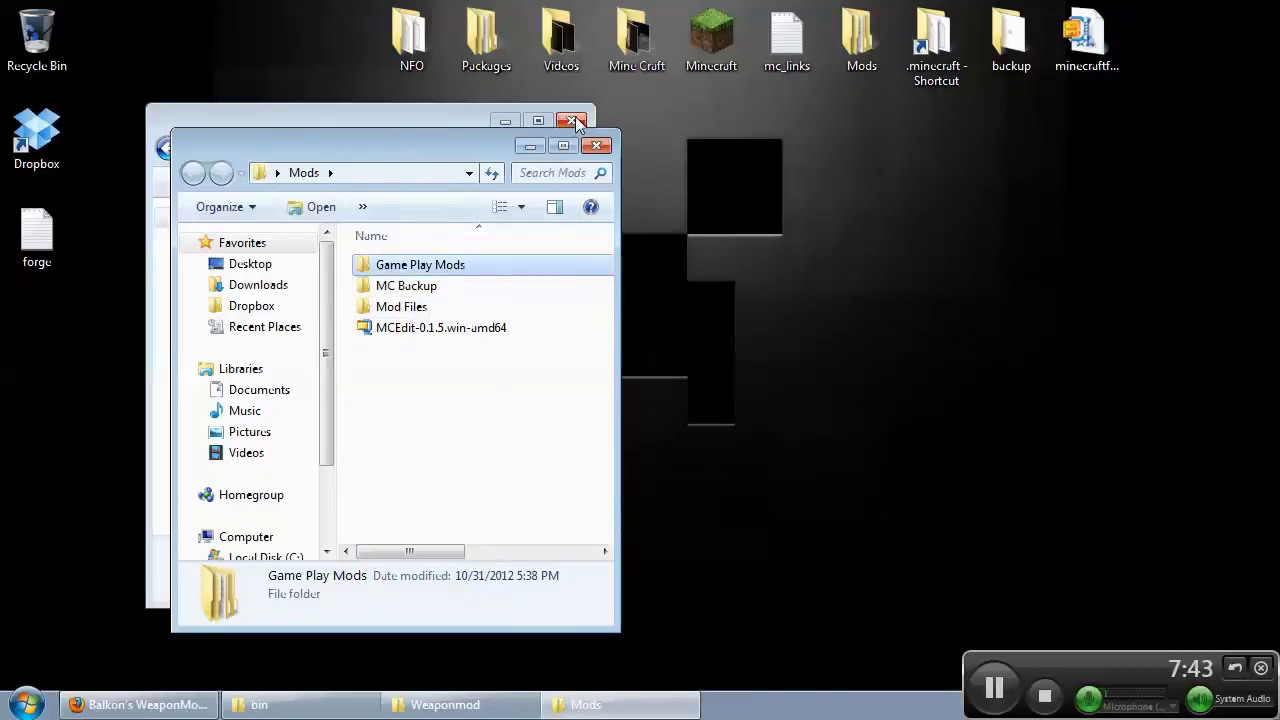
left_click(572, 121)
double_click(451, 264)
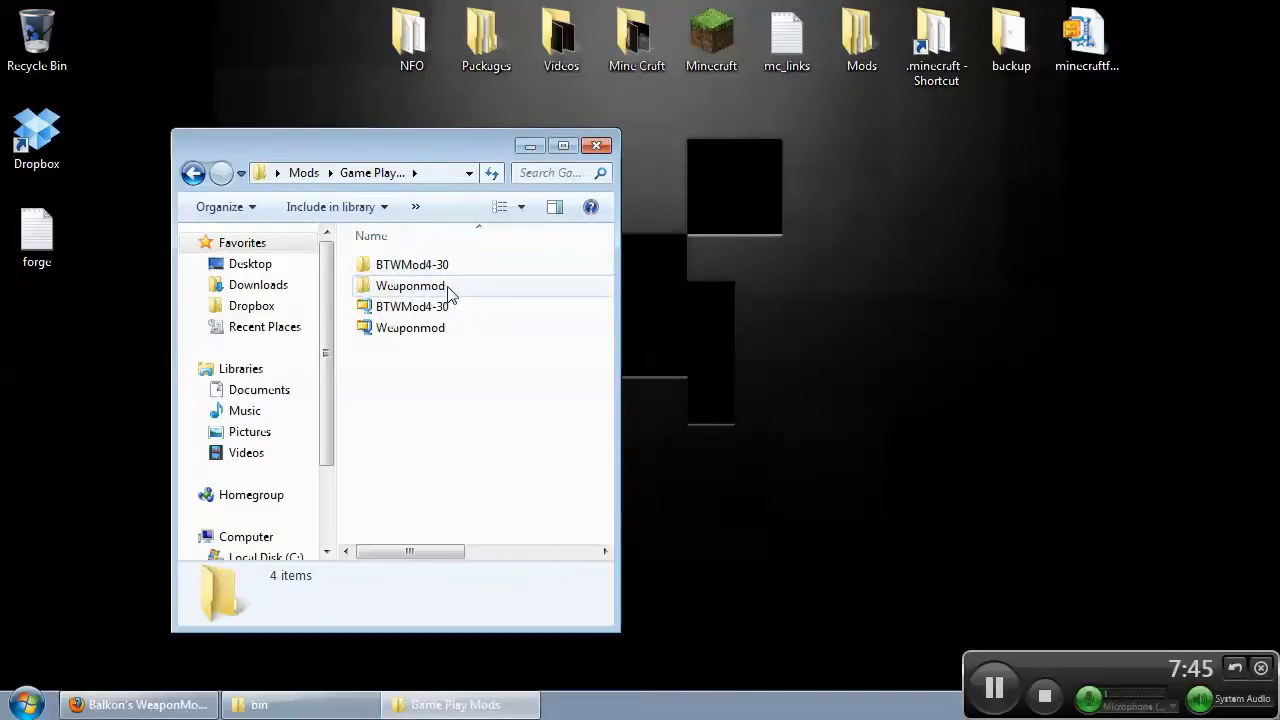
double_click(441, 287)
double_click(449, 266)
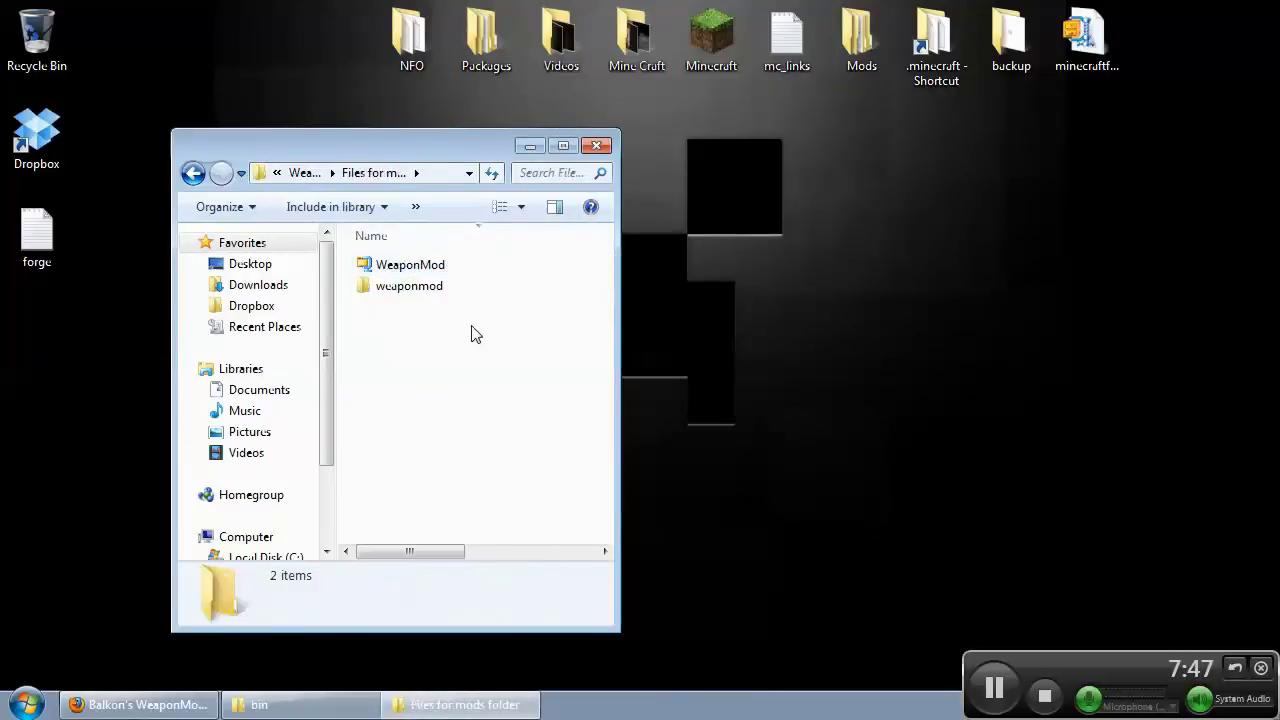
Step: Copy the WeaponMod zip and the weaponmod folder, and dismiss their folder window
left_click_drag(474, 334, 395, 262)
right_click(435, 289)
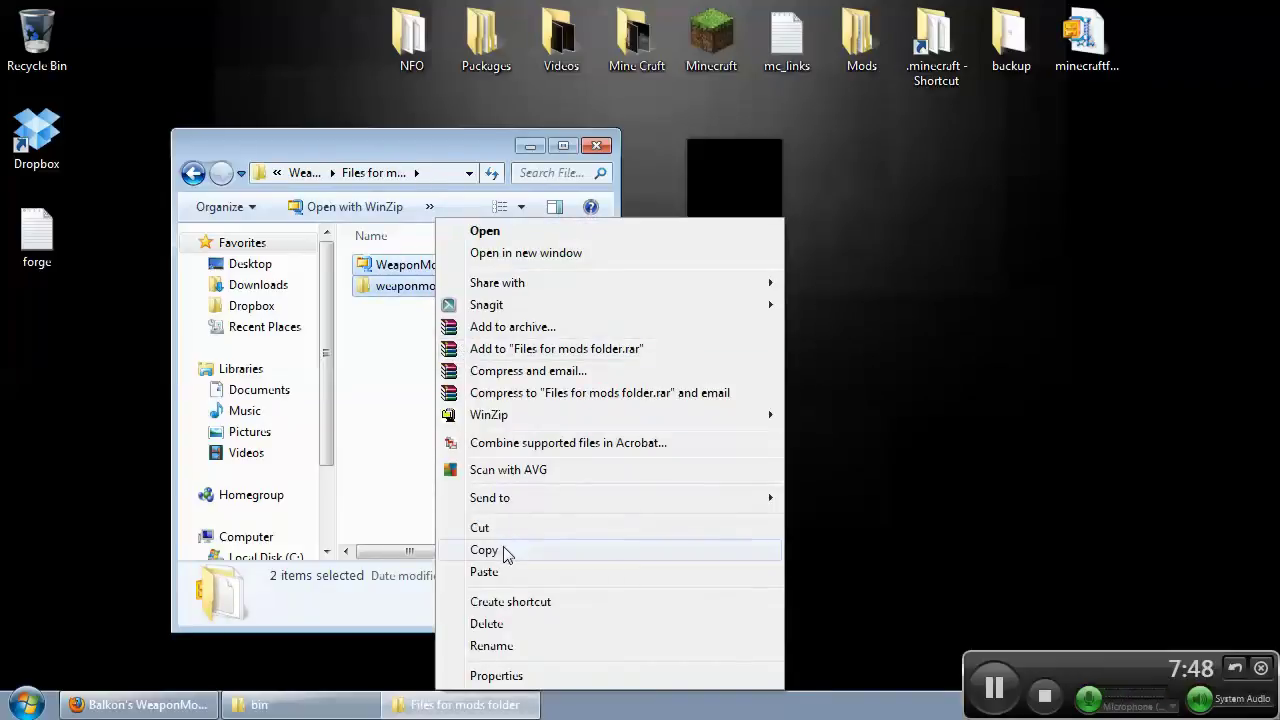
left_click(506, 551)
left_click(530, 145)
Step: Paste the copied WeaponMod zip and weaponmod folder into the .minecraft mods folder, and close the window
left_click(259, 704)
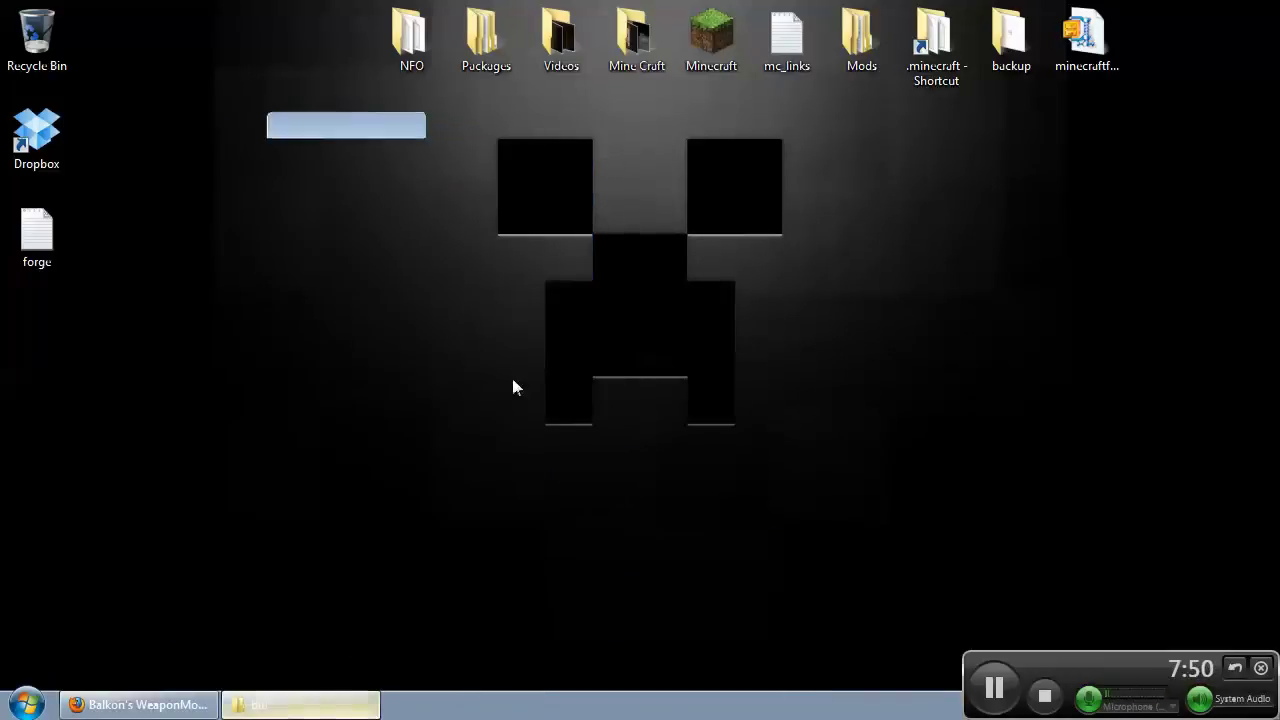
left_click(597, 157)
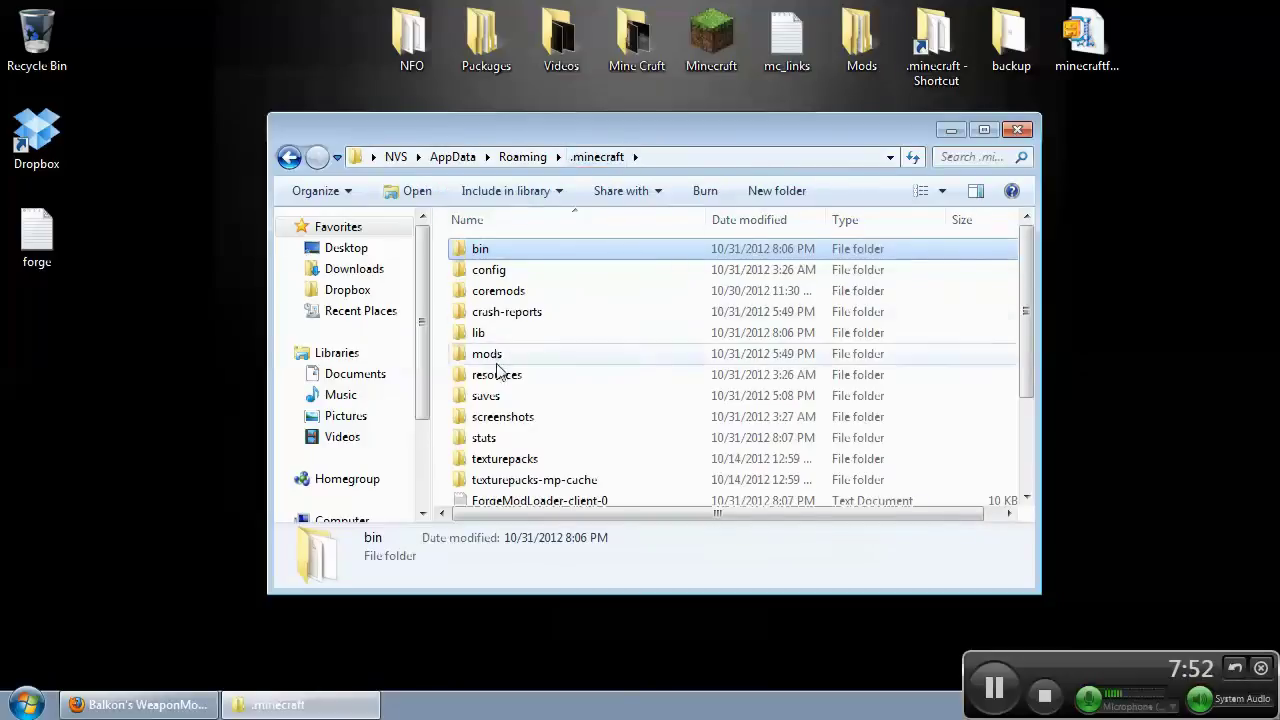
scroll(523, 410, "down", 1)
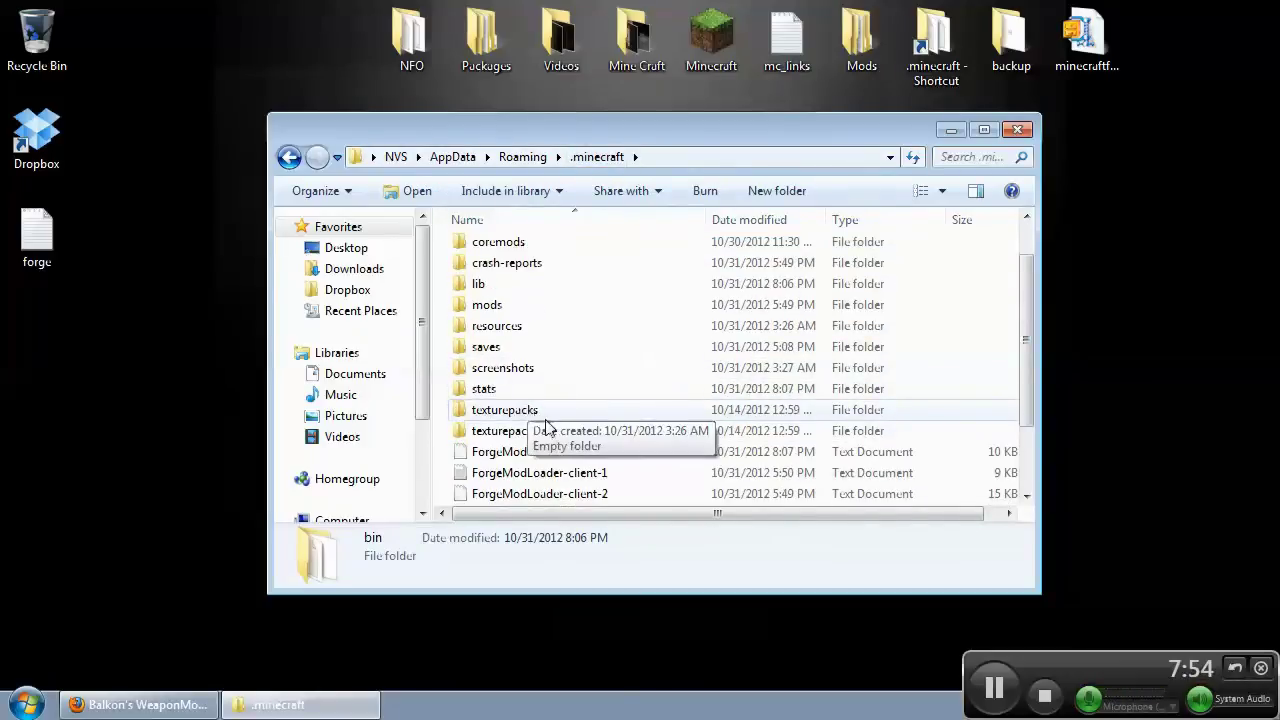
double_click(541, 310)
right_click(583, 354)
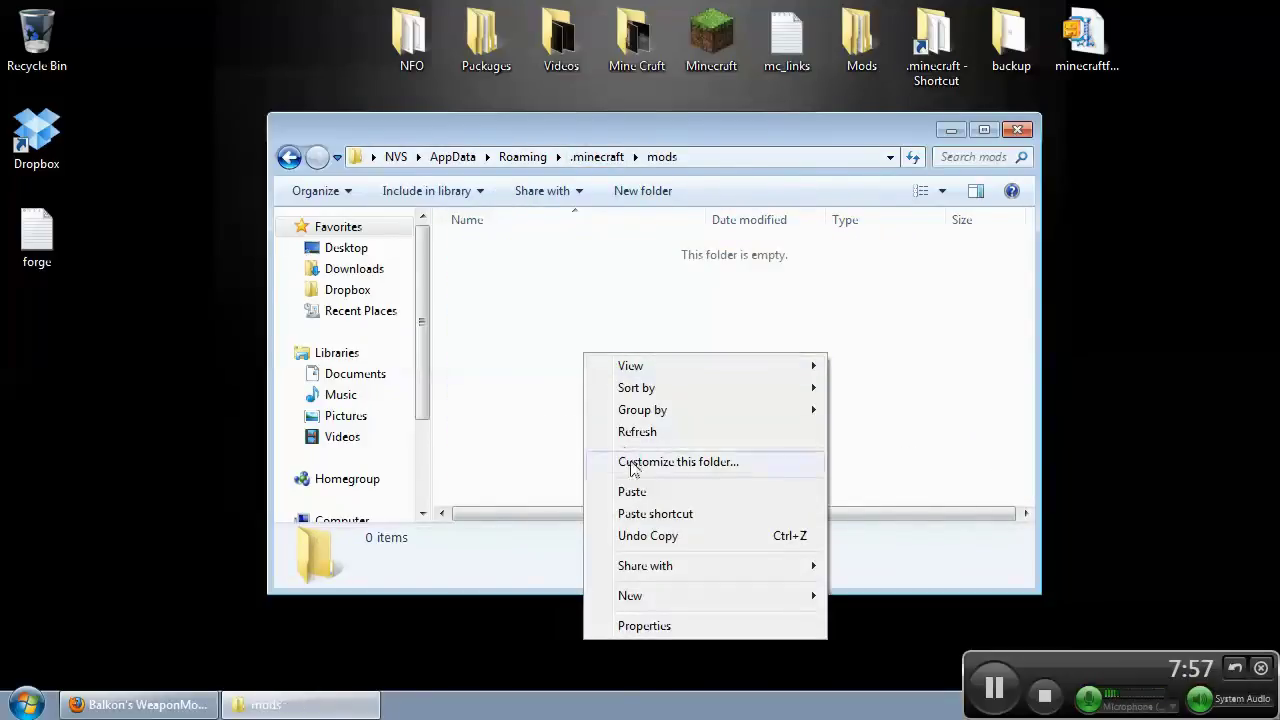
left_click(643, 492)
left_click(790, 370)
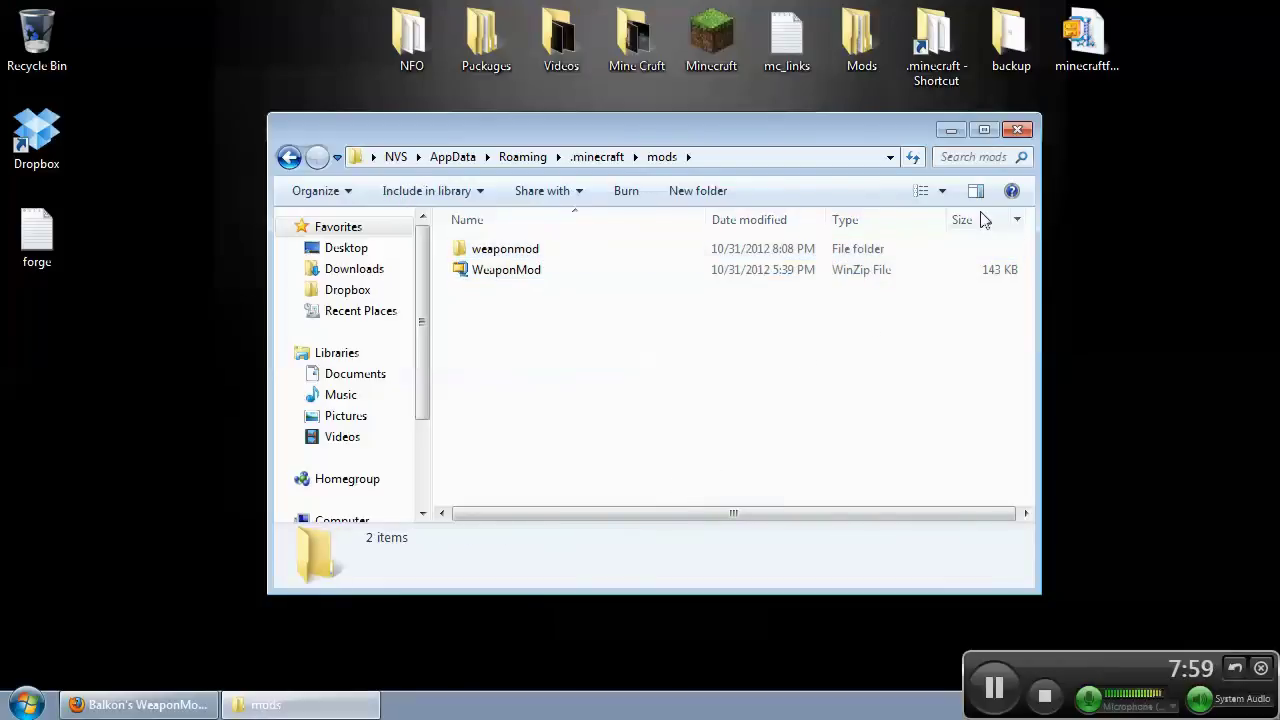
left_click(1026, 130)
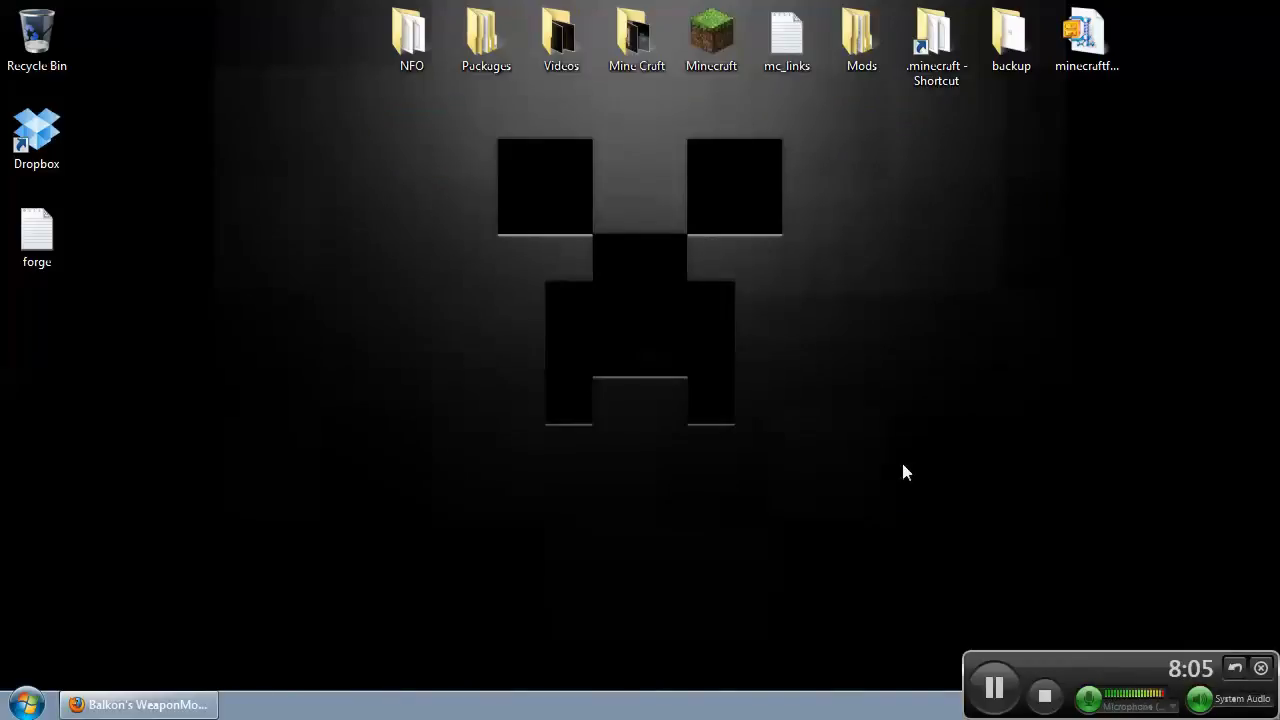